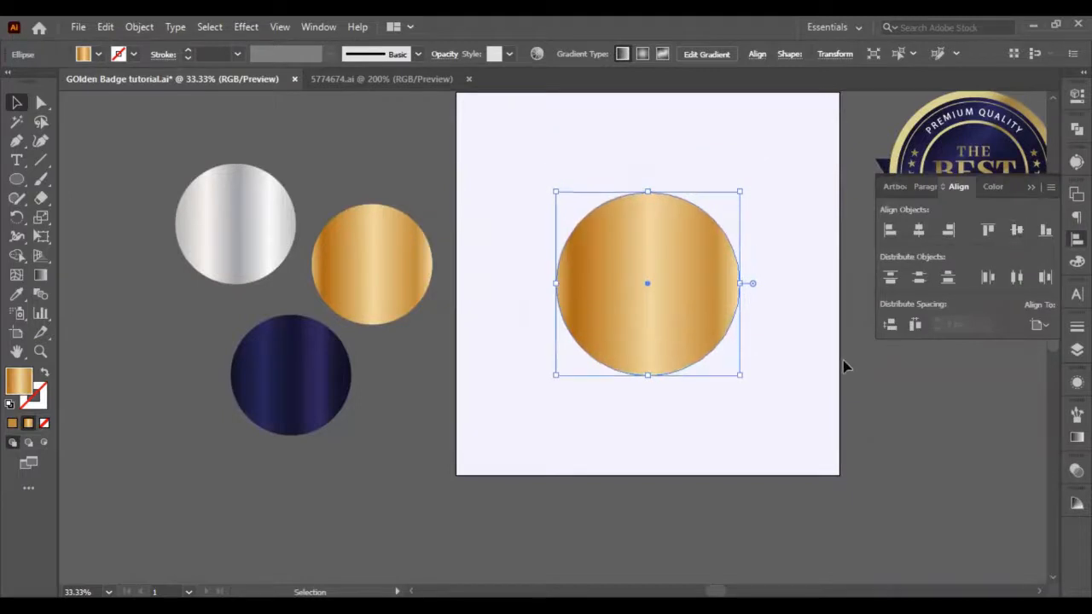
# Offset the gold circle's path outward to create a larger gold circle around it
pyautogui.click(843, 363)
pyautogui.scroll(2, 701, 311)
pyautogui.hscroll(2, 649, 325)
pyautogui.hscroll(2, 522, 346)
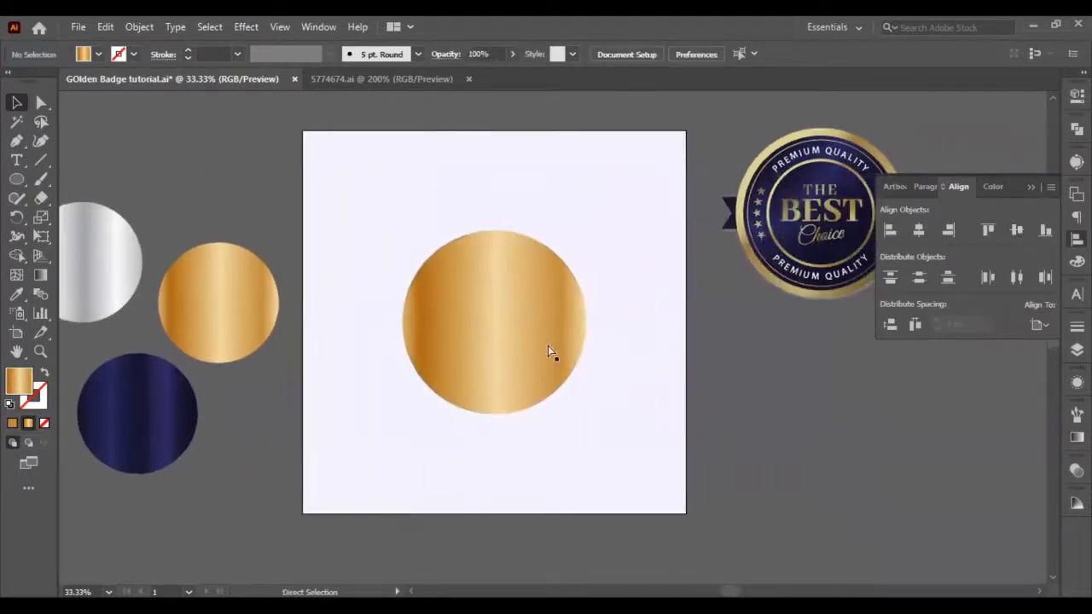
pyautogui.click(493, 332)
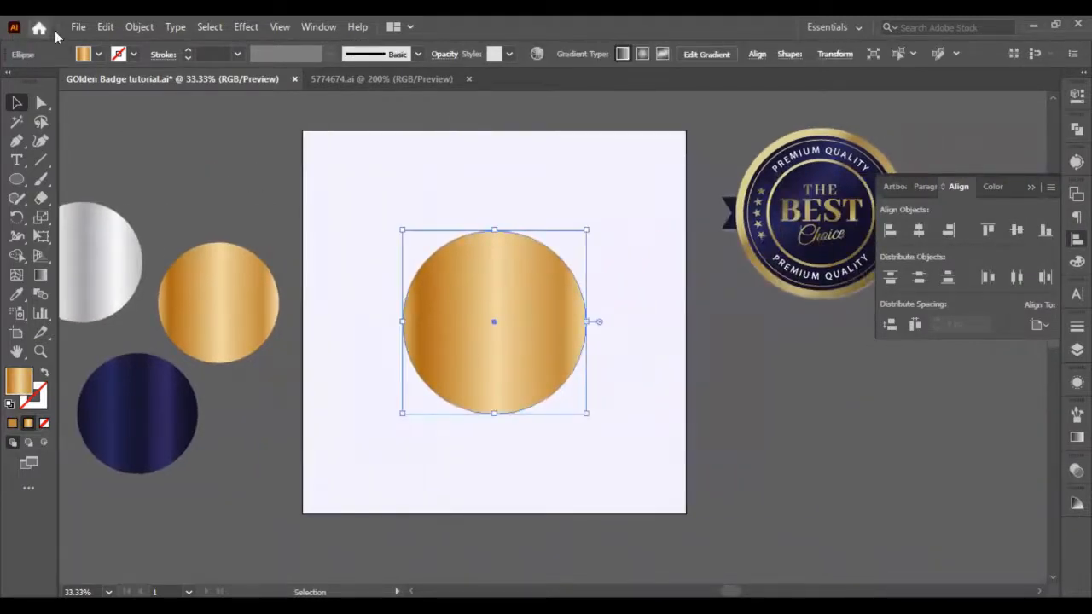
pyautogui.click(136, 29)
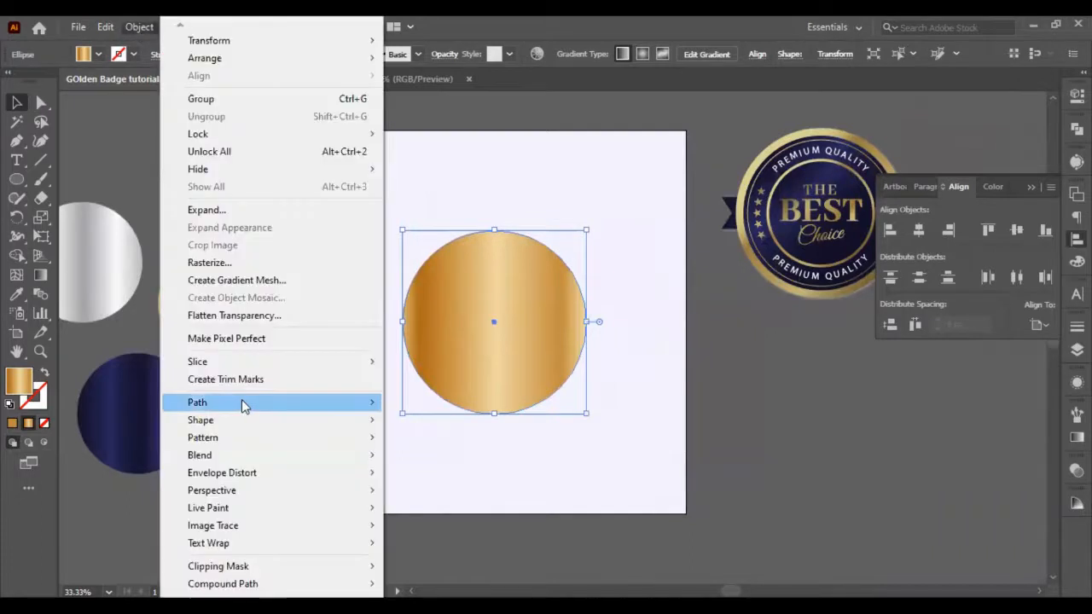
pyautogui.moveTo(243, 406)
pyautogui.click(433, 461)
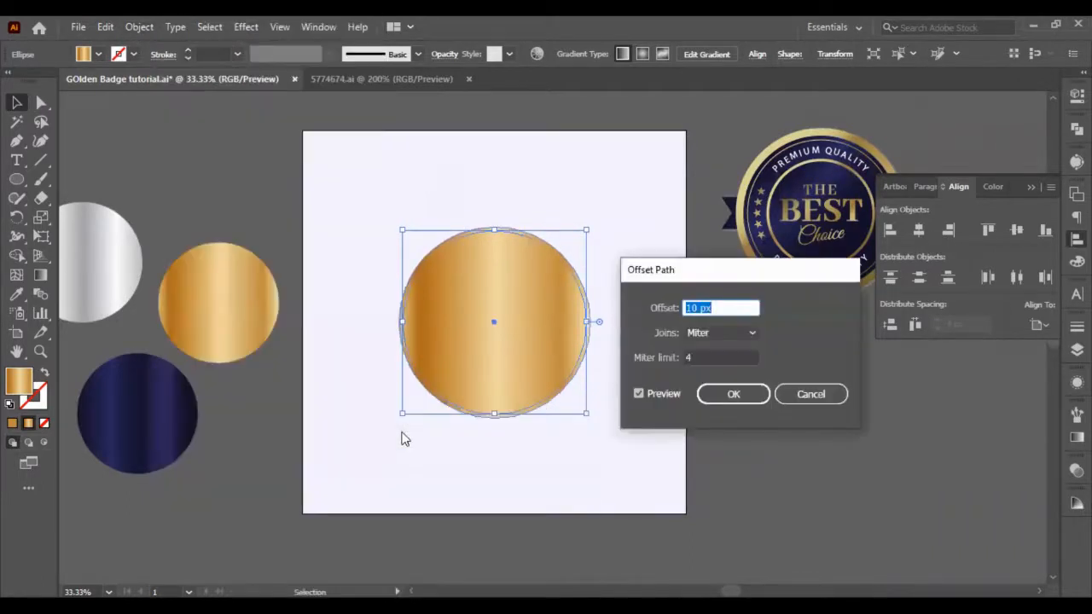
pyautogui.click(724, 397)
pyautogui.press('i')
pyautogui.click(115, 395)
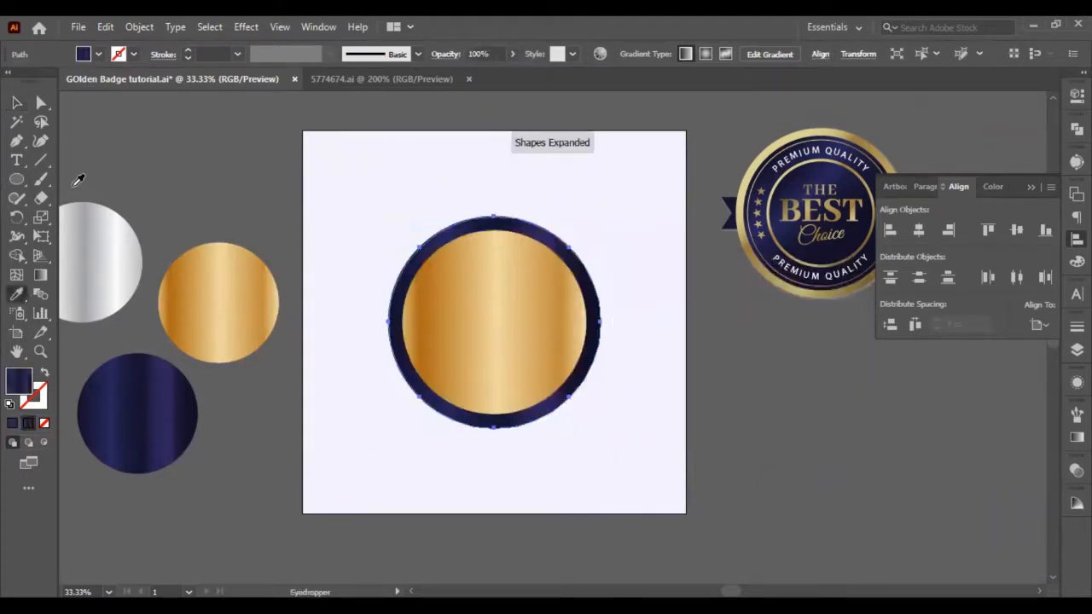
pyautogui.hotkey('ctrl', 'z')
# Fill the inner circle with the navy gradient sampled from the navy sample circle beside the artboard
pyautogui.click(33, 104)
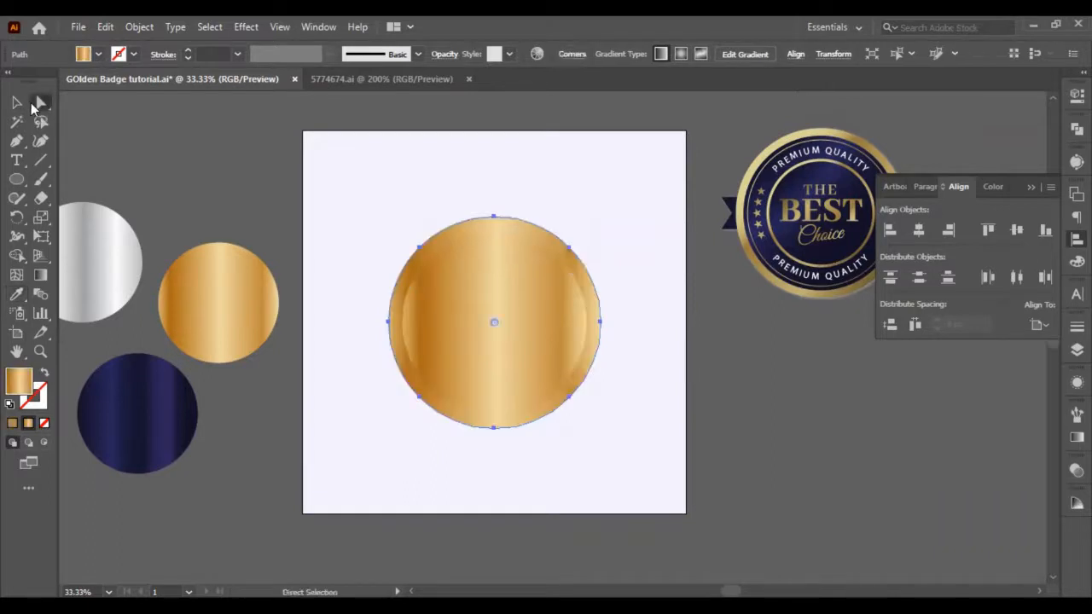
pyautogui.click(477, 341)
pyautogui.click(16, 294)
pyautogui.click(154, 383)
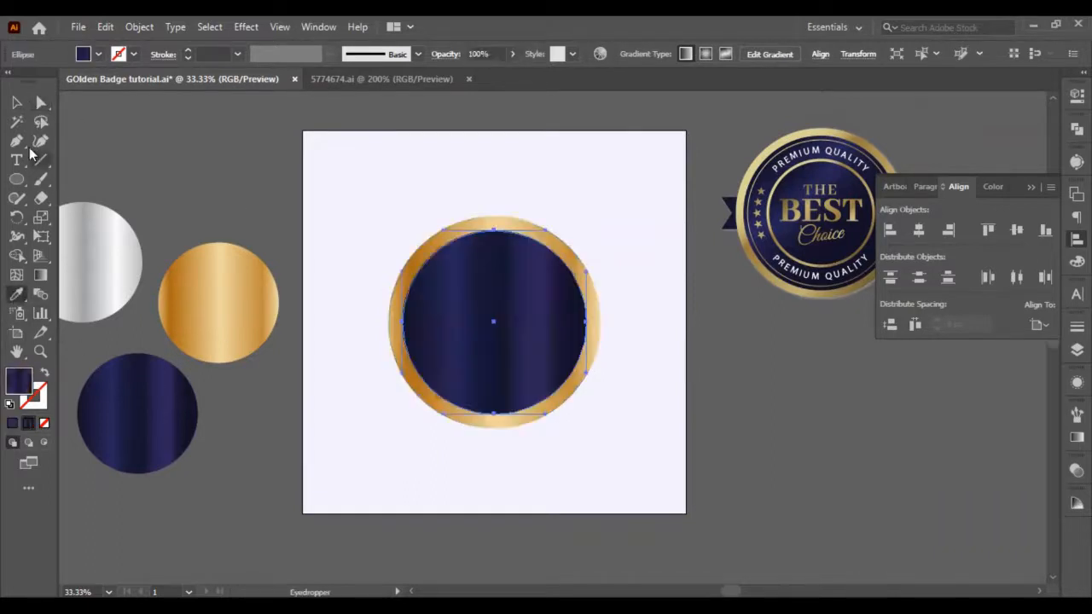
pyautogui.click(16, 103)
pyautogui.click(103, 116)
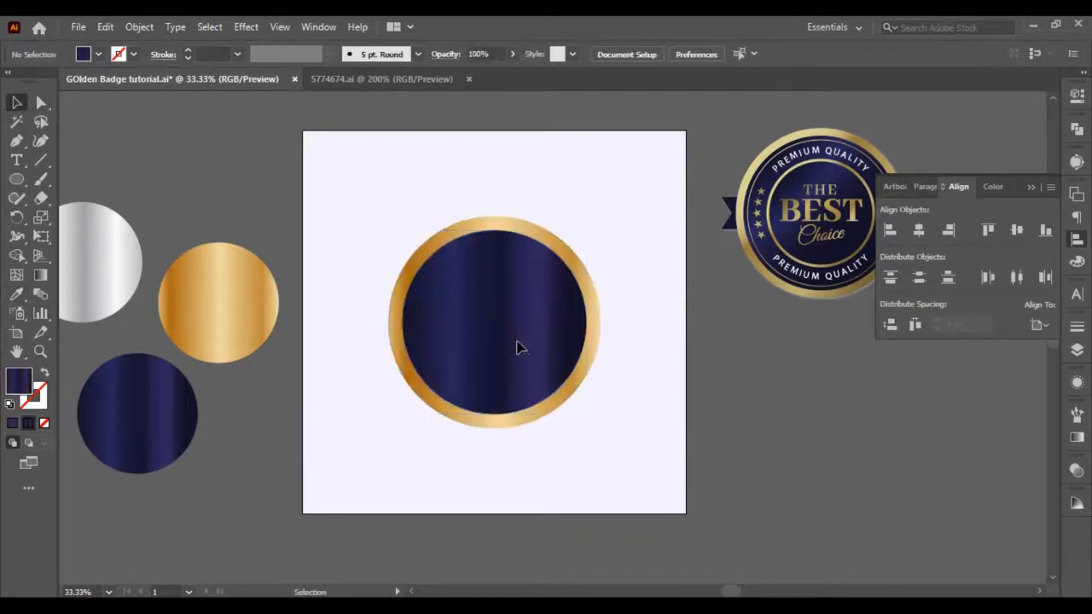
# Offset the navy circle's path inward by -15 px to create a slightly smaller circle
pyautogui.click(521, 347)
pyautogui.click(140, 27)
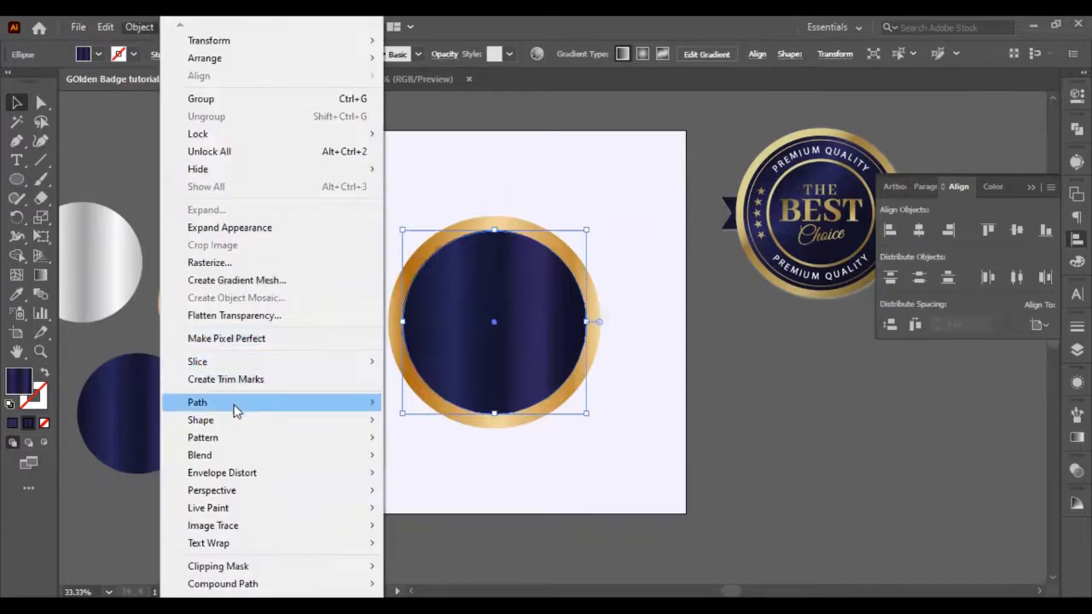
pyautogui.moveTo(236, 412)
pyautogui.click(466, 459)
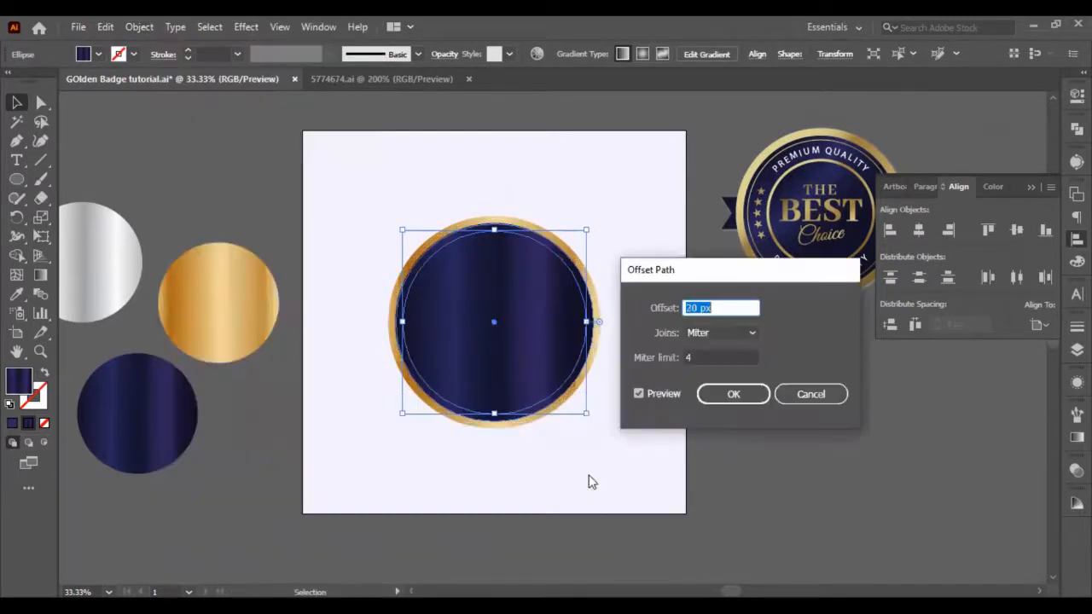
pyautogui.write('0')
pyautogui.hotkey('shift', 'Down')
pyautogui.hotkey('shift', 'Down')
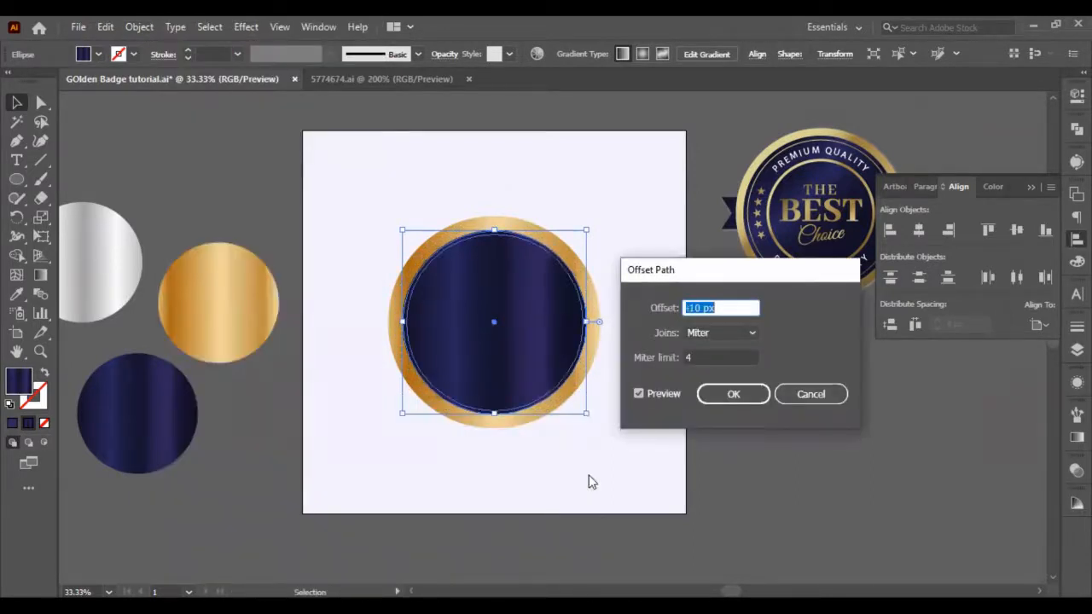
pyautogui.hotkey('shift', 'Up')
pyautogui.hotkey('shift', 'Down')
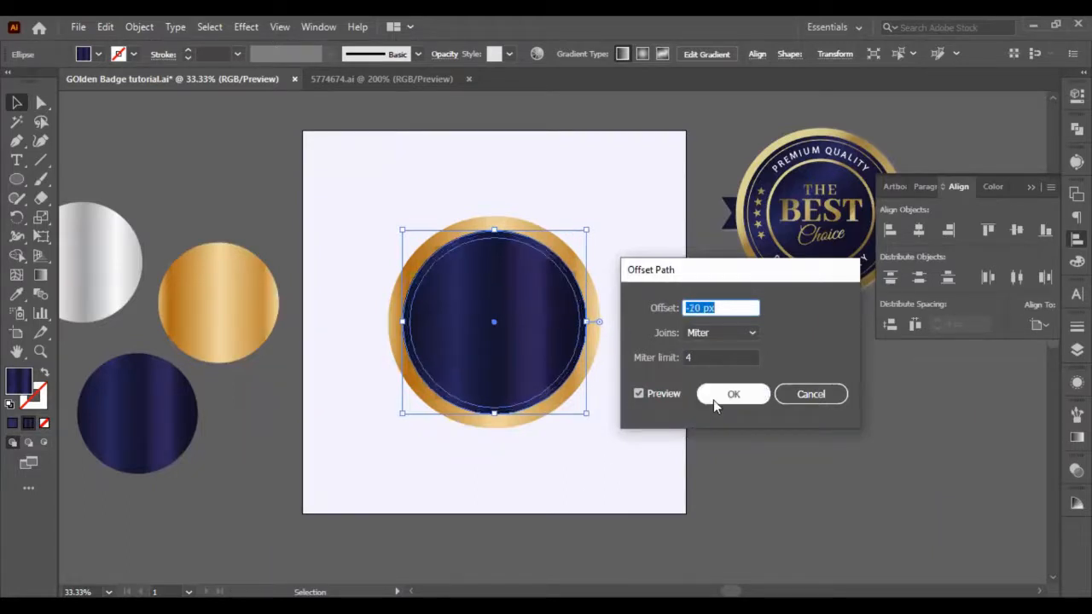
pyautogui.press('Down')
pyautogui.press('Down')
pyautogui.press('Up')
pyautogui.press('Up')
pyautogui.press('Up')
pyautogui.press('Up')
pyautogui.press('Up')
pyautogui.press('Up')
pyautogui.press('Up')
pyautogui.press('Up')
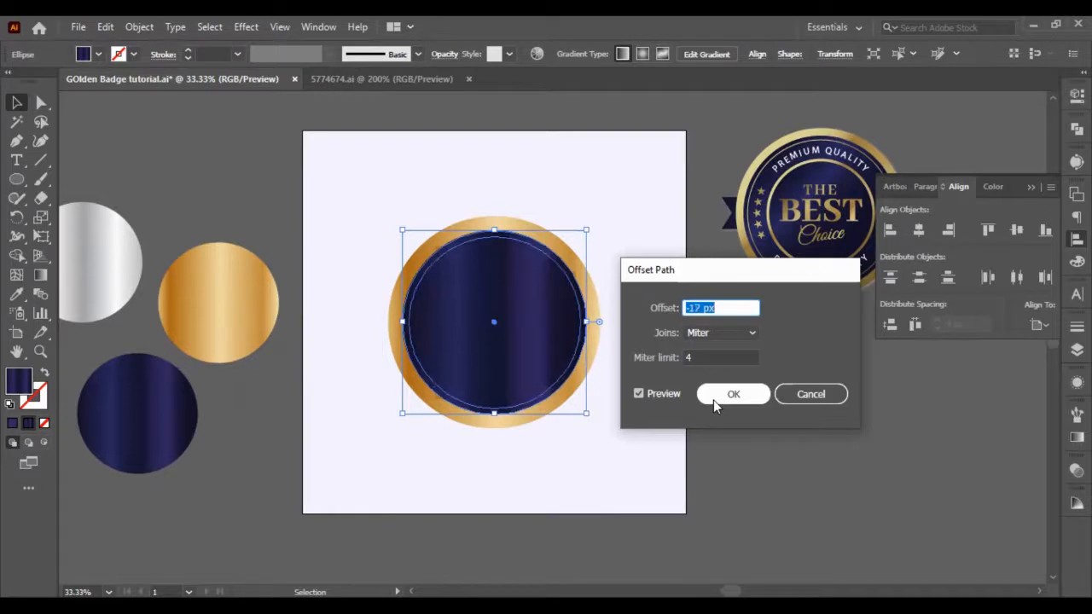
pyautogui.click(714, 400)
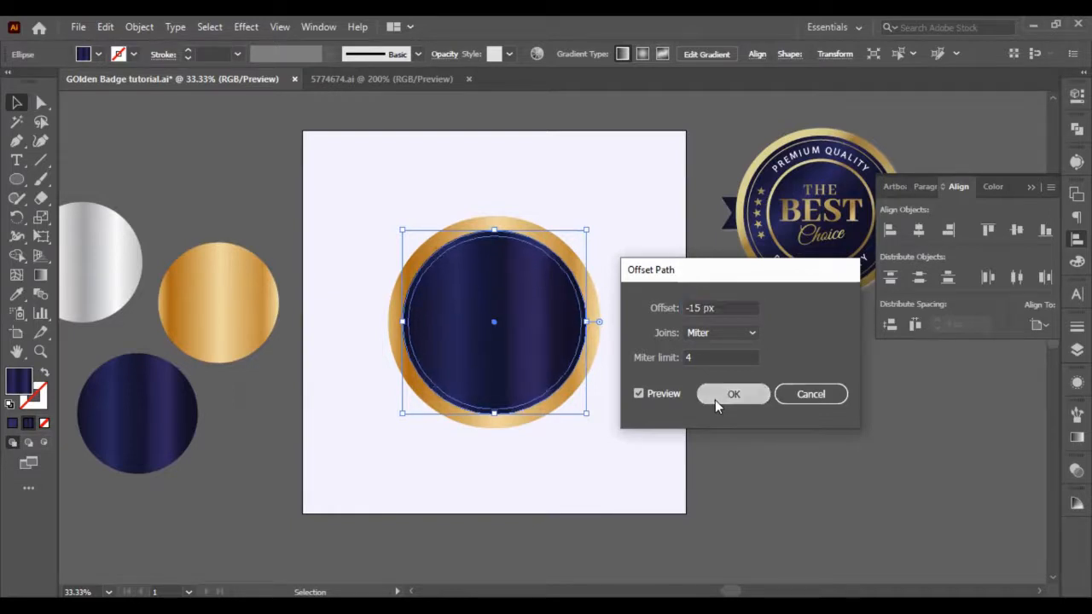
# Apply the sample circle's gold gradient to the newly offset circle and swap it from fill to stroke
pyautogui.click(16, 294)
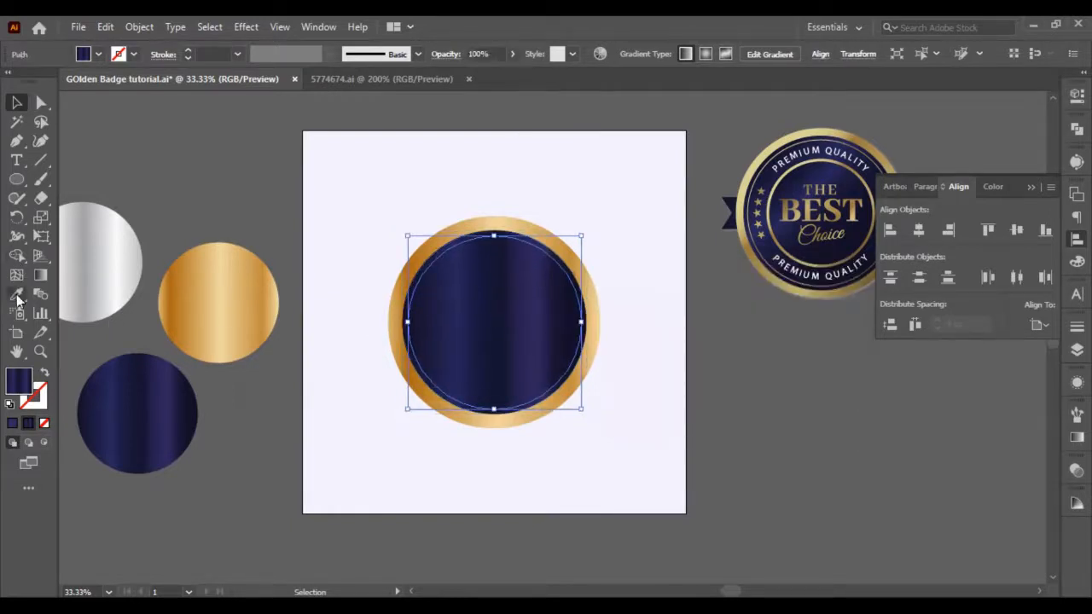
pyautogui.click(192, 292)
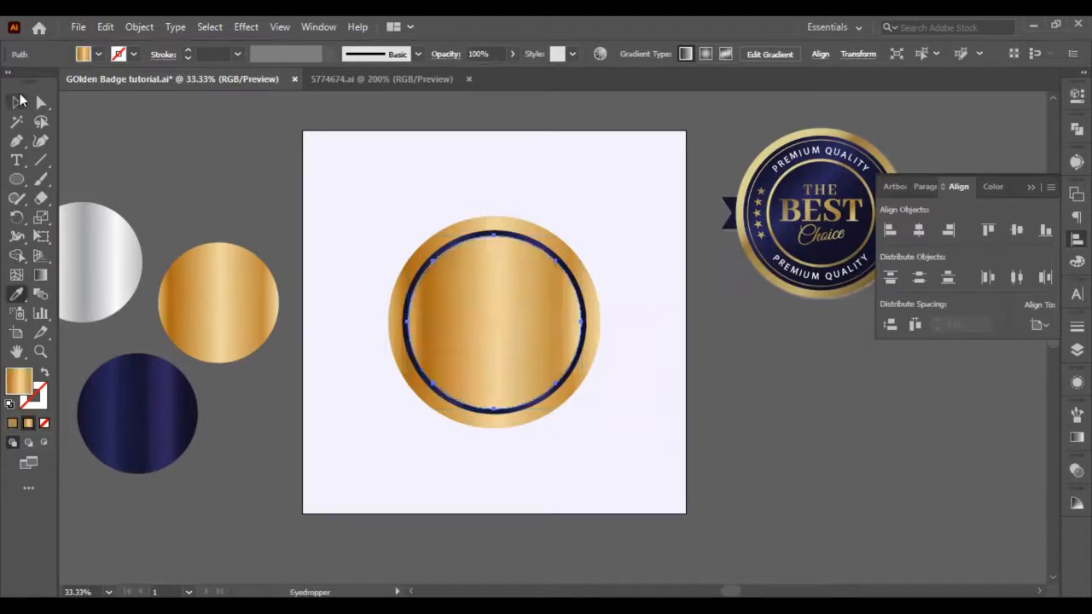
pyautogui.click(15, 102)
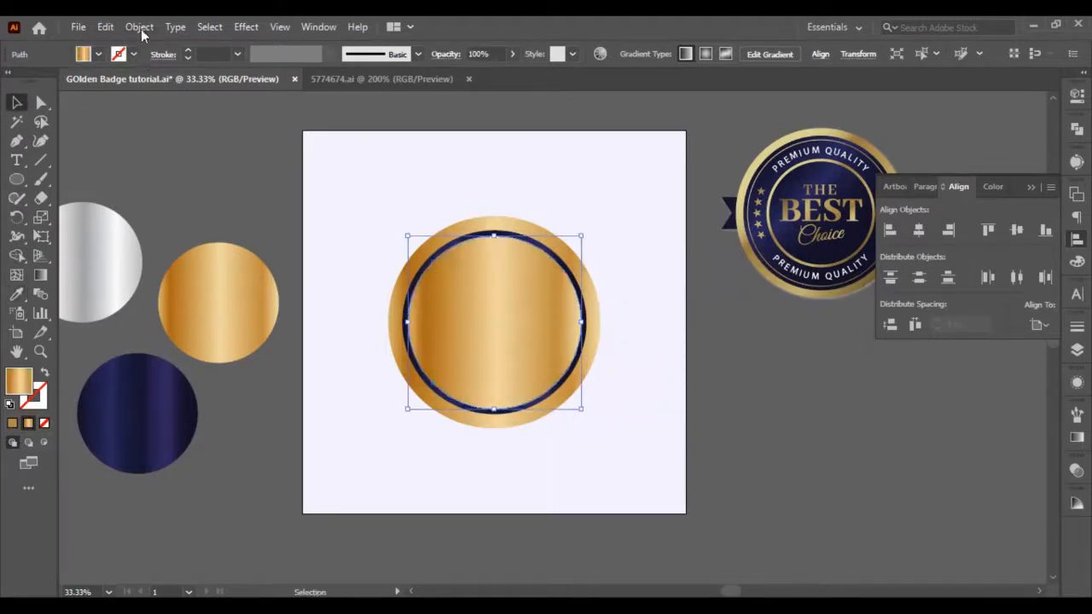
pyautogui.click(140, 29)
pyautogui.click(44, 373)
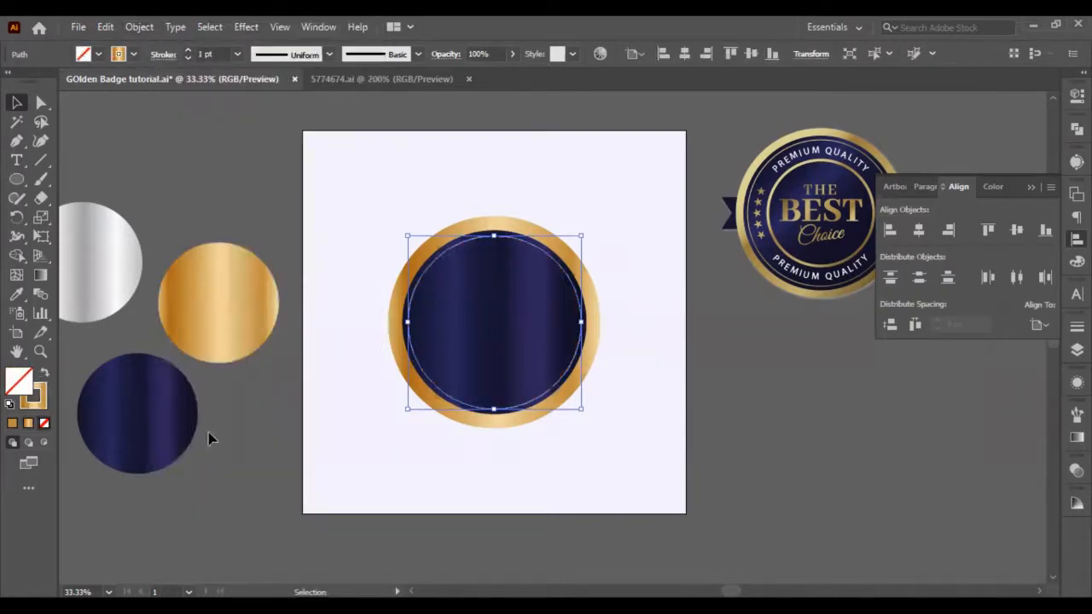
# Set the thin gold ring's stroke weight to 2 pt and deselect it
pyautogui.click(415, 349)
pyautogui.click(413, 348)
pyautogui.click(1077, 326)
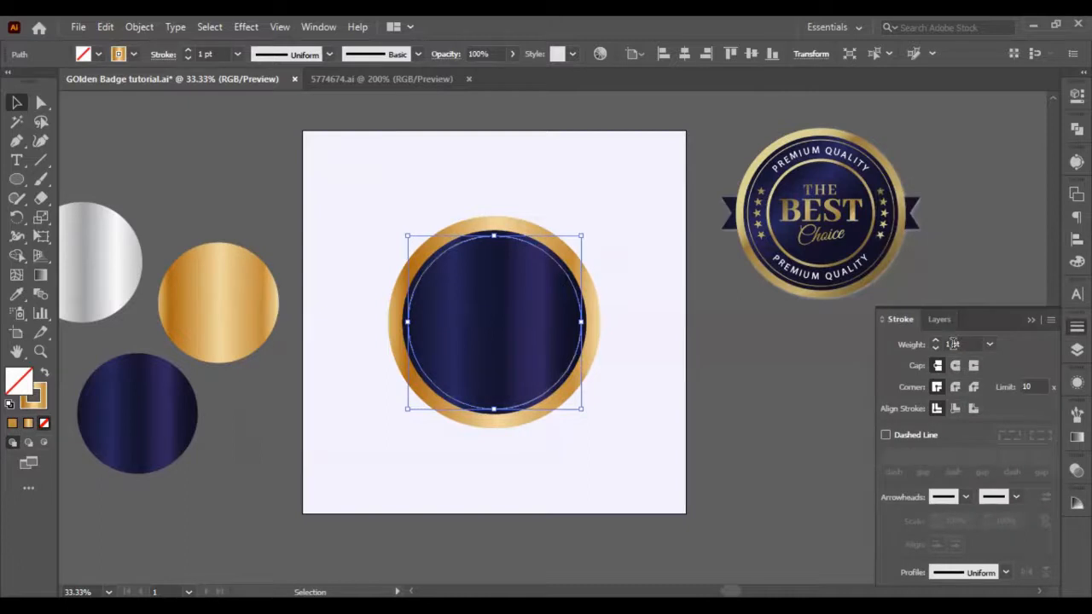
pyautogui.click(954, 344)
pyautogui.write('2')
pyautogui.press('Return')
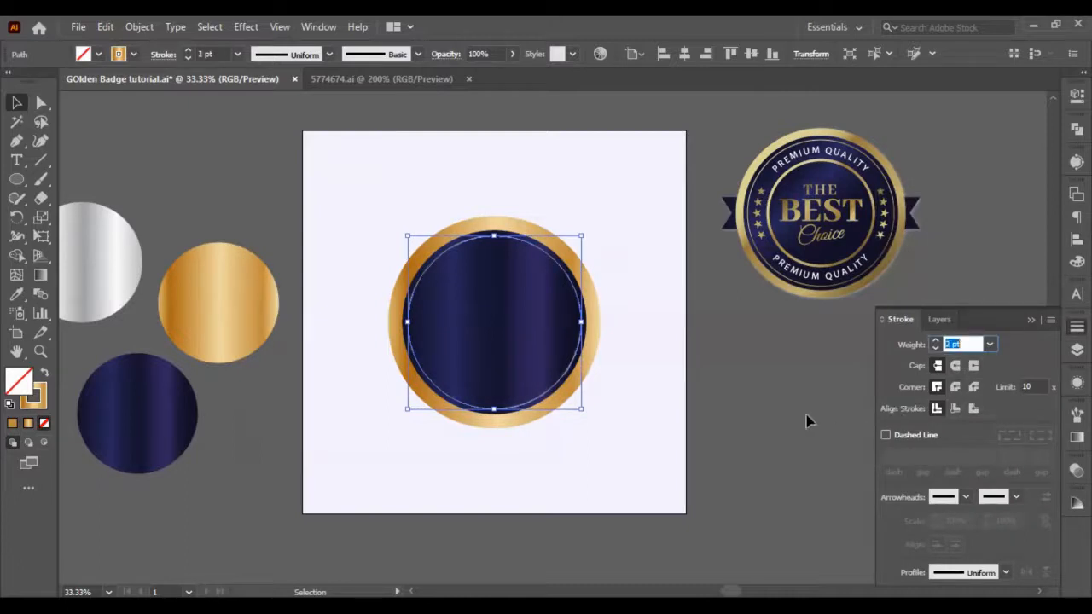
pyautogui.click(602, 339)
# Offset the navy circle's path inward by -70 px to create a smaller central circle
pyautogui.click(523, 319)
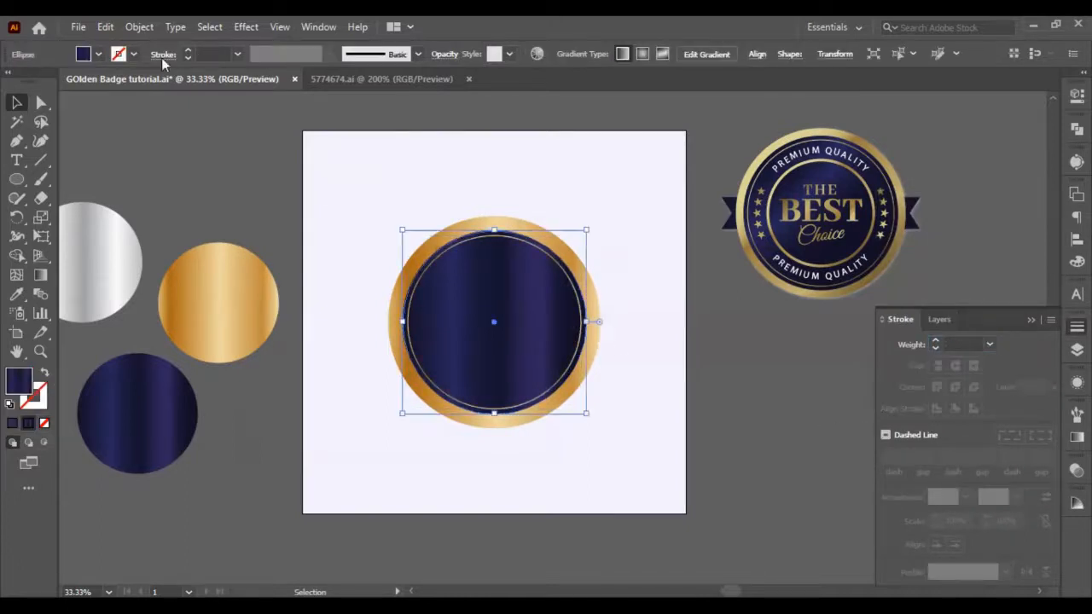
pyautogui.click(136, 28)
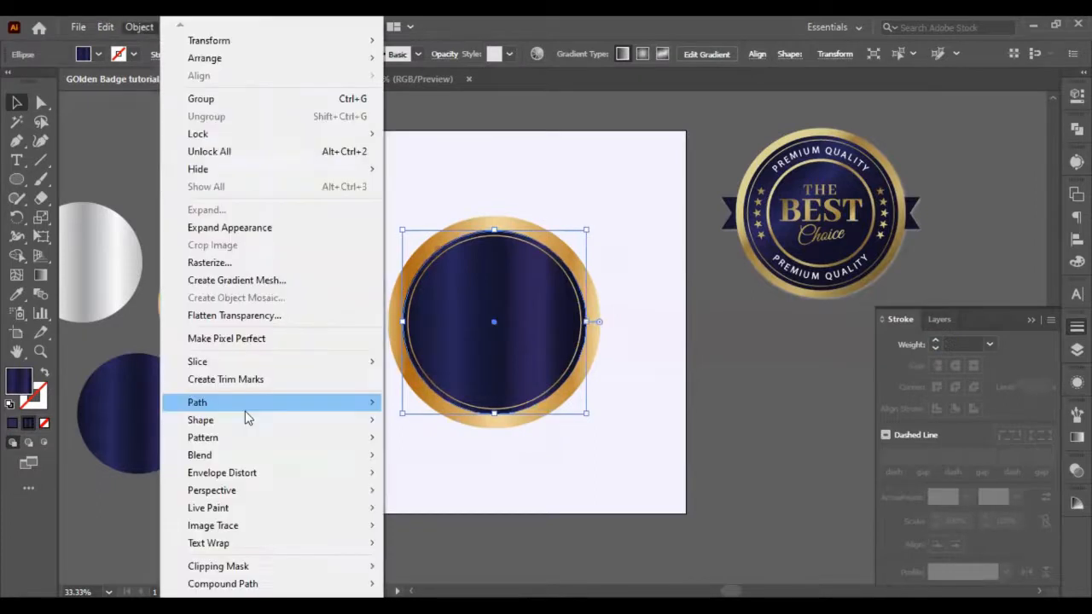
pyautogui.moveTo(244, 404)
pyautogui.click(423, 462)
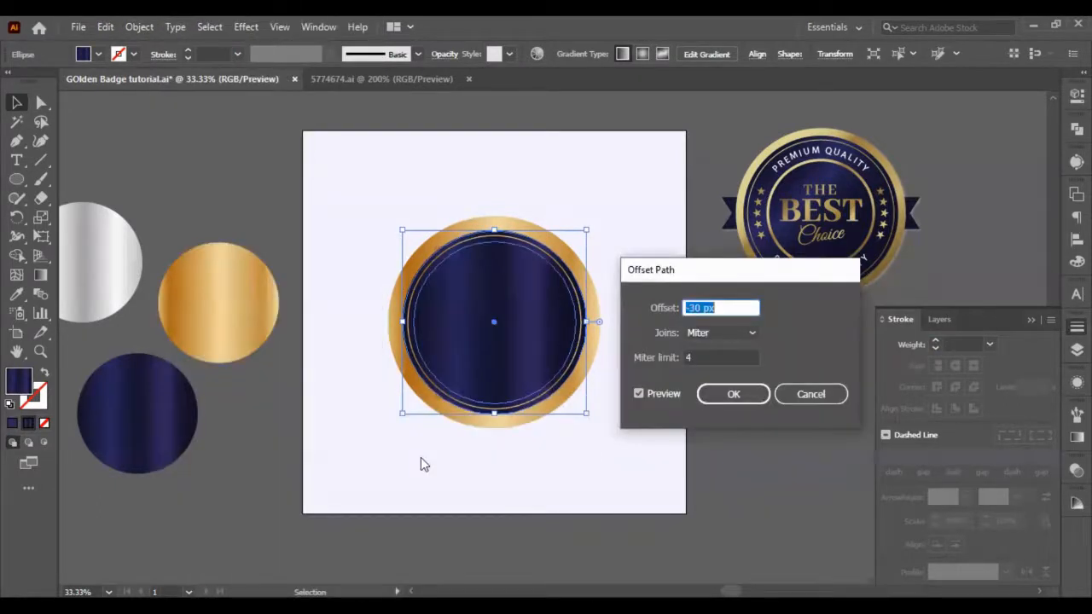
pyautogui.hotkey('shift', 'Down')
pyautogui.hotkey('shift', 'Down')
pyautogui.hotkey('shift', 'Down')
pyautogui.hotkey('shift', 'Down')
pyautogui.hotkey('shift', 'Down')
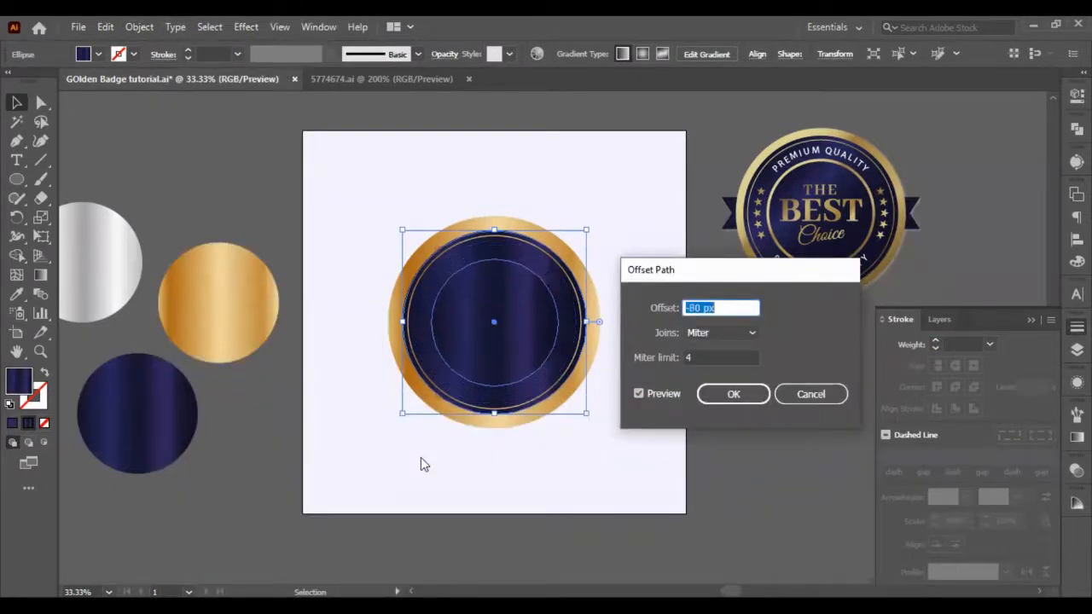
pyautogui.hotkey('shift', 'Up')
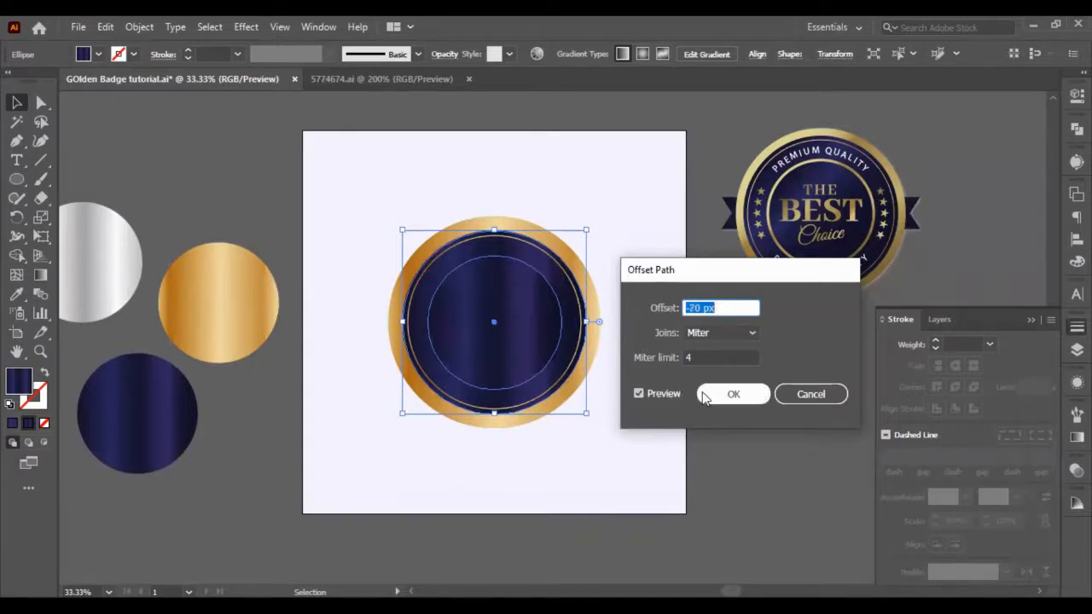
pyautogui.click(731, 394)
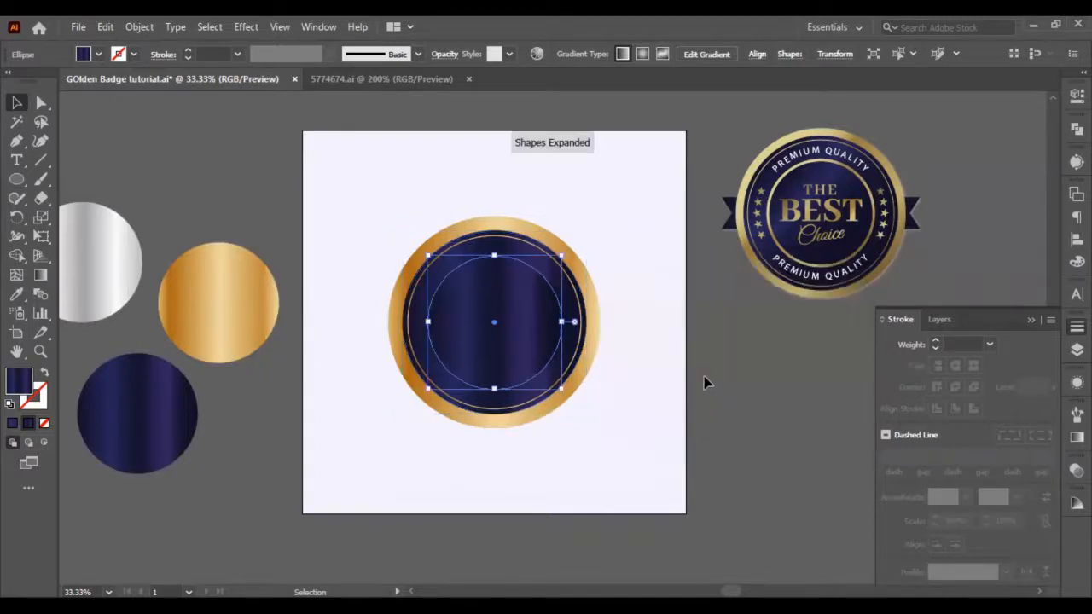
# Give the central circle the sample's gold gradient as a 10 pt stroke with no fill
pyautogui.click(16, 294)
pyautogui.click(202, 286)
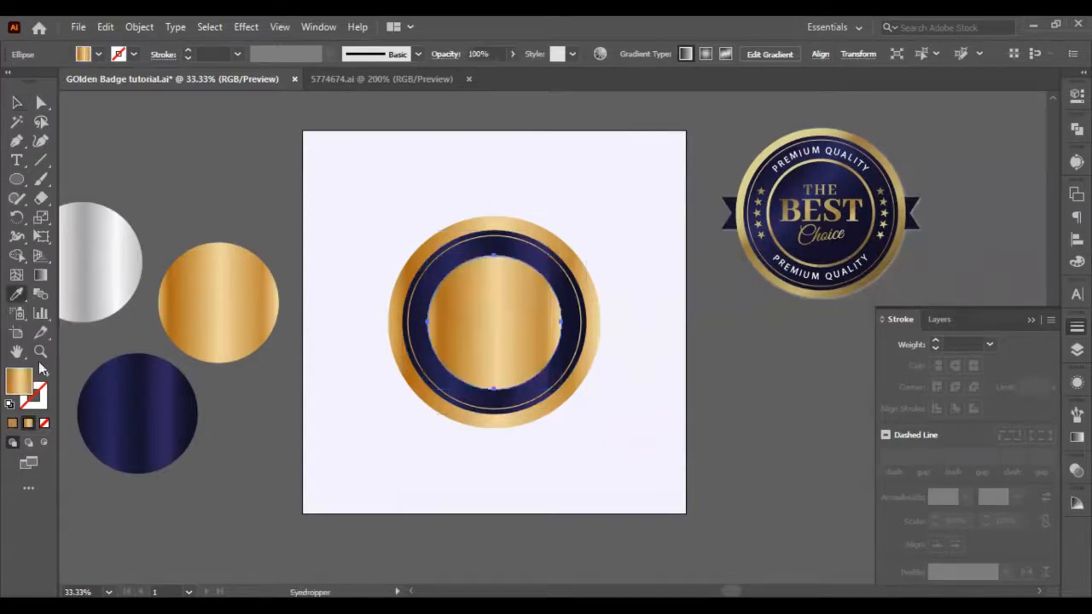
pyautogui.click(44, 374)
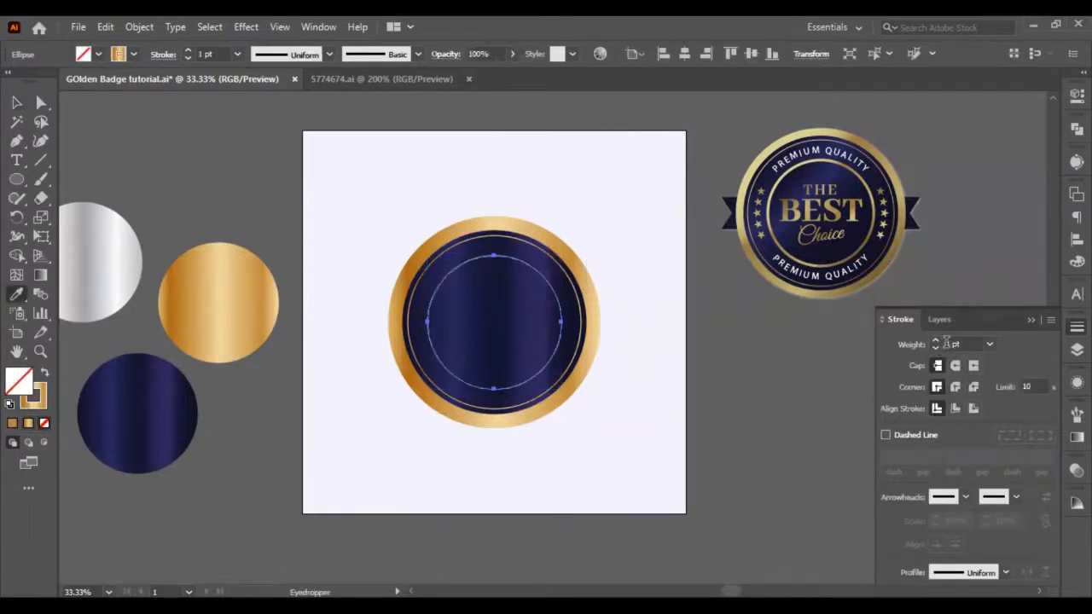
pyautogui.click(948, 344)
pyautogui.write('10')
pyautogui.press('Return')
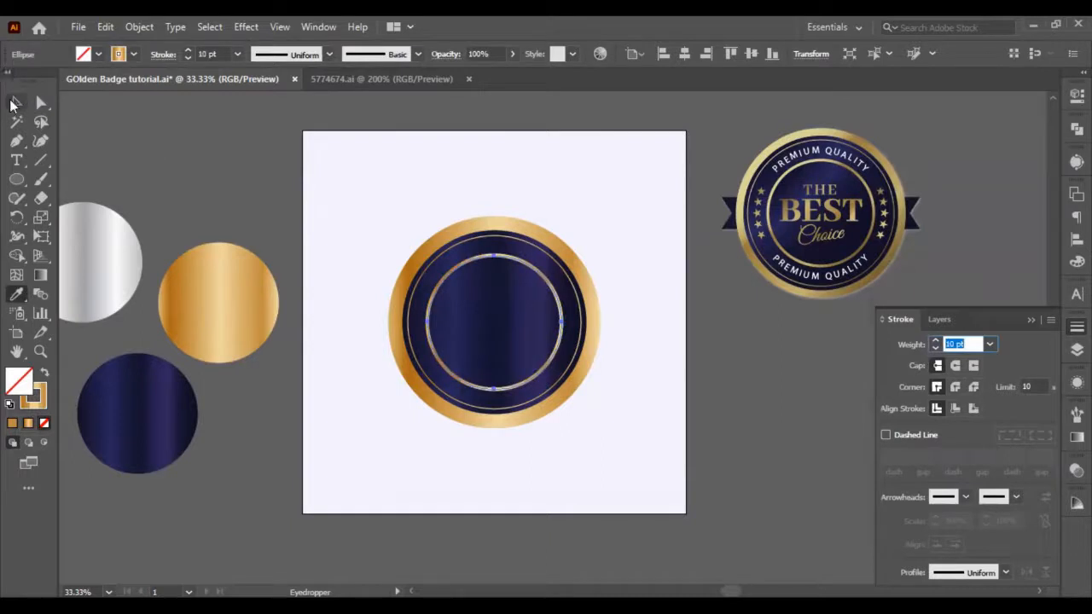
pyautogui.click(15, 103)
pyautogui.click(598, 362)
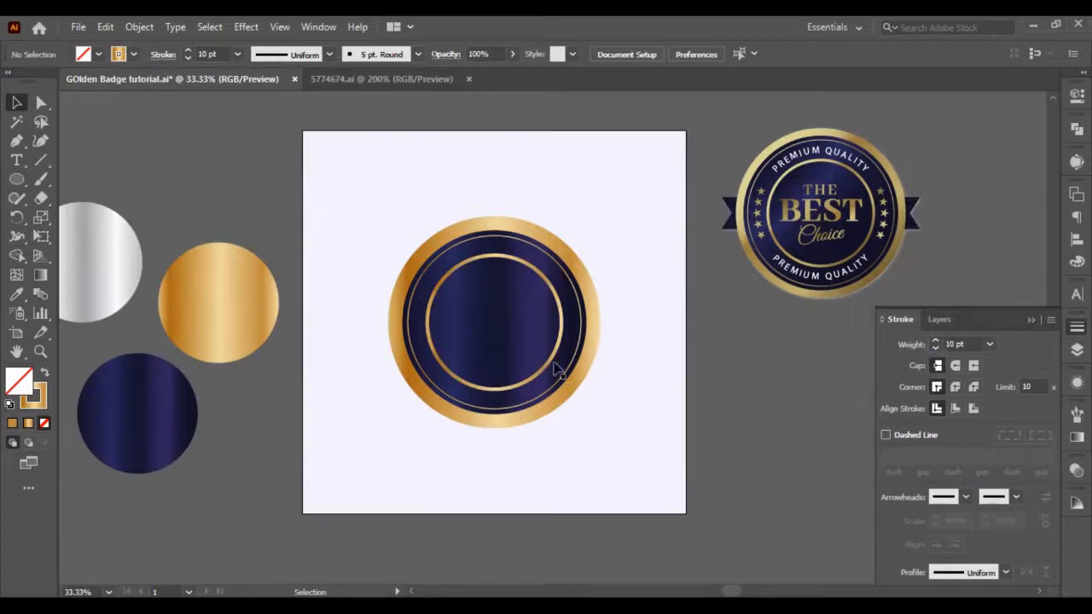
# Select all the badge circles and redirect their gradients diagonally from upper left to lower right with the Gradient tool
pyautogui.scroll(1, 465, 271)
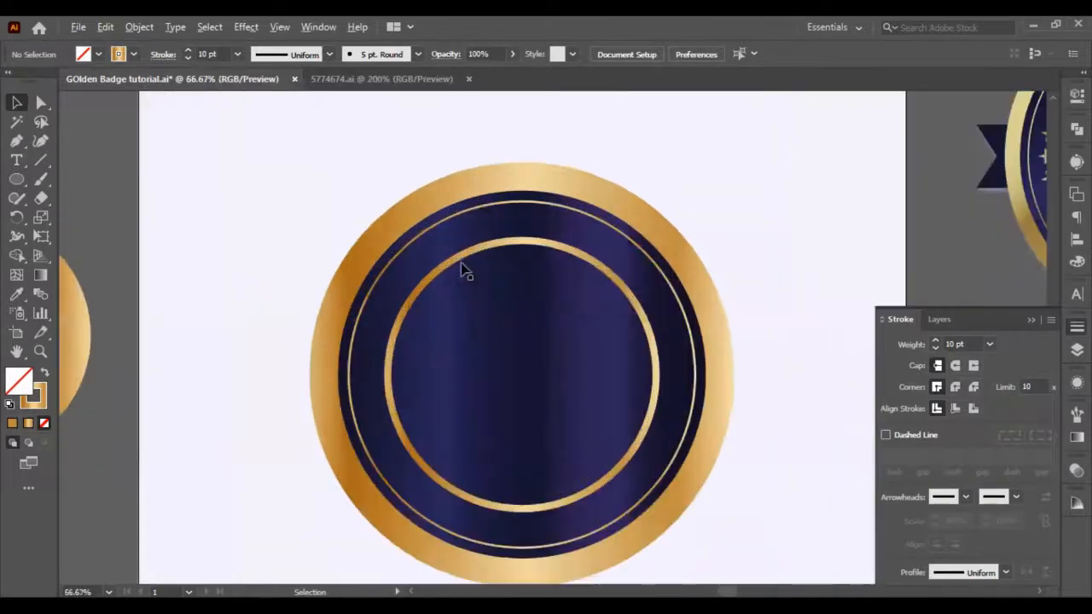
pyautogui.moveTo(296, 147); pyautogui.dragTo(336, 426)
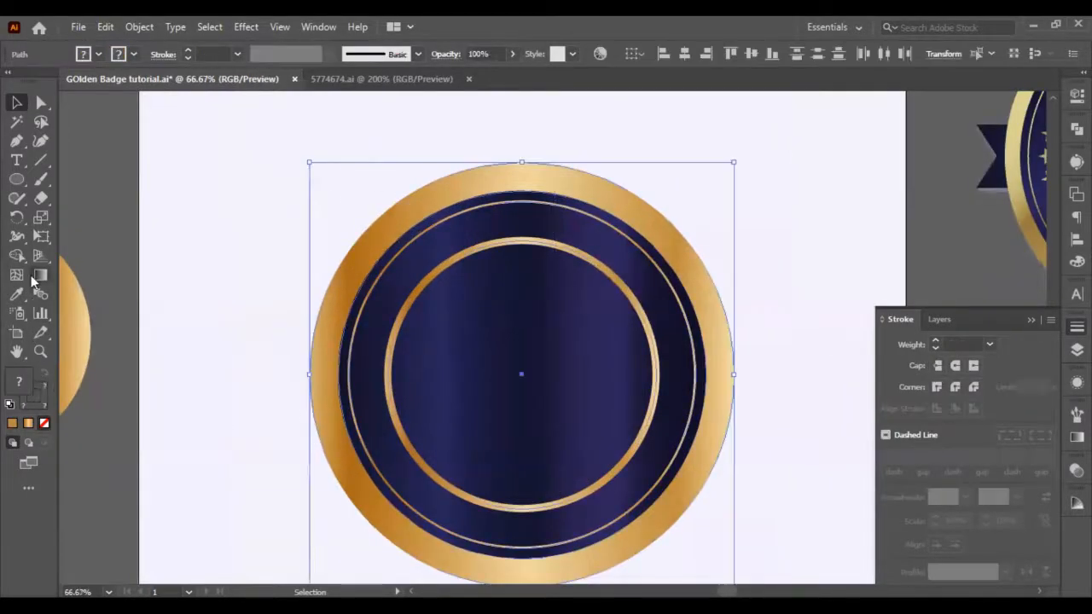
pyautogui.click(40, 276)
pyautogui.scroll(-1, 362, 230)
pyautogui.moveTo(360, 223); pyautogui.dragTo(530, 395)
pyautogui.click(16, 102)
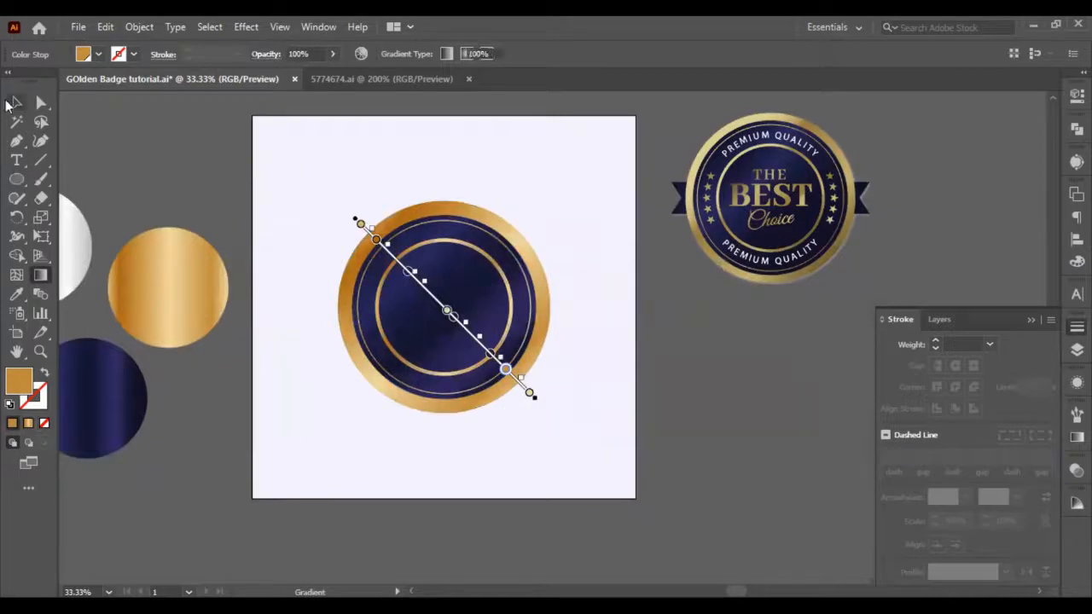
pyautogui.click(310, 217)
pyautogui.scroll(1, 353, 298)
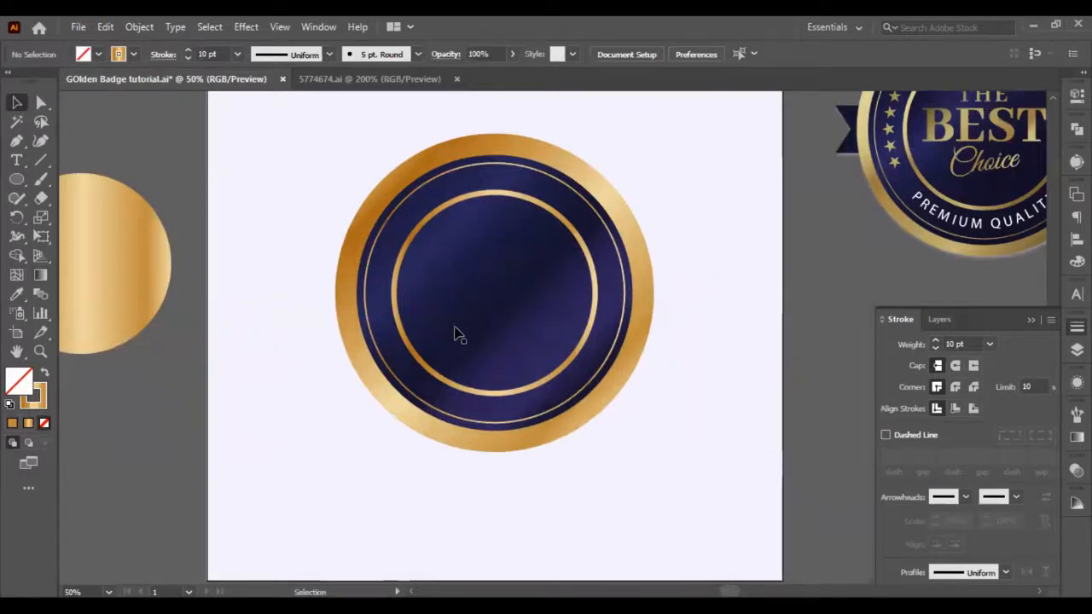
pyautogui.scroll(3, 356, 247)
pyautogui.hscroll(1, 358, 216)
pyautogui.hscroll(1, 360, 218)
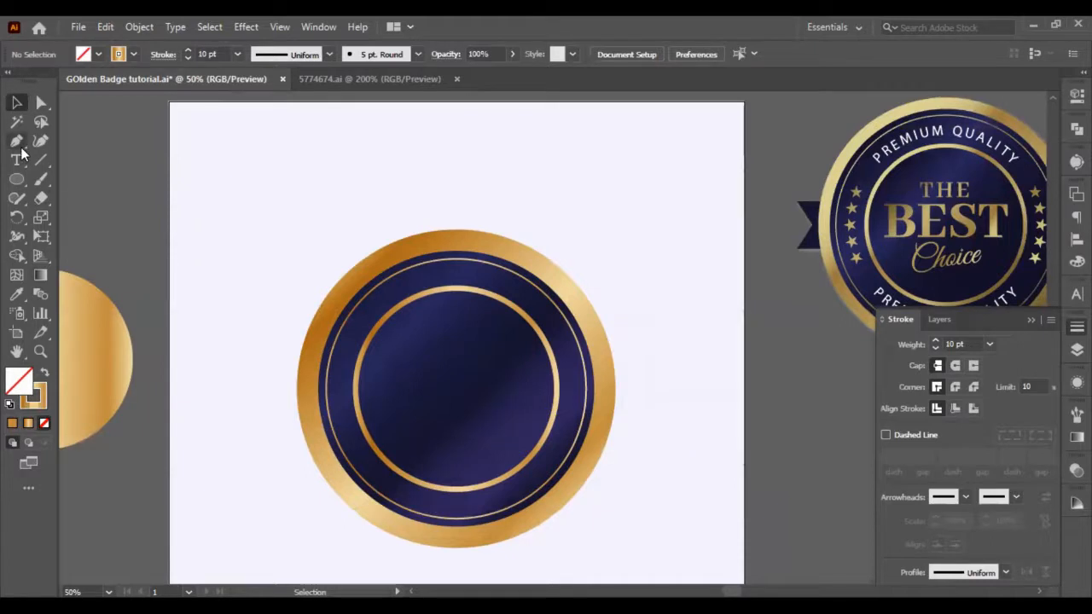
# Add a smaller concentric copy of the thin gold ring outside the central ring and convert it to a text path with Type on a Path
pyautogui.click(453, 261)
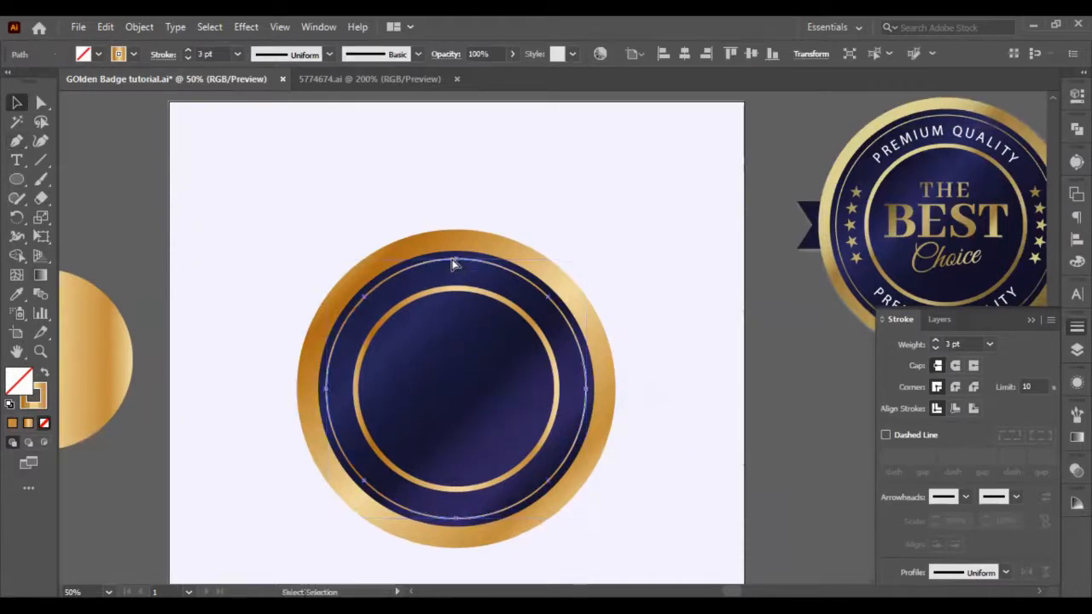
pyautogui.moveTo(585, 255); pyautogui.dragTo(568, 267)
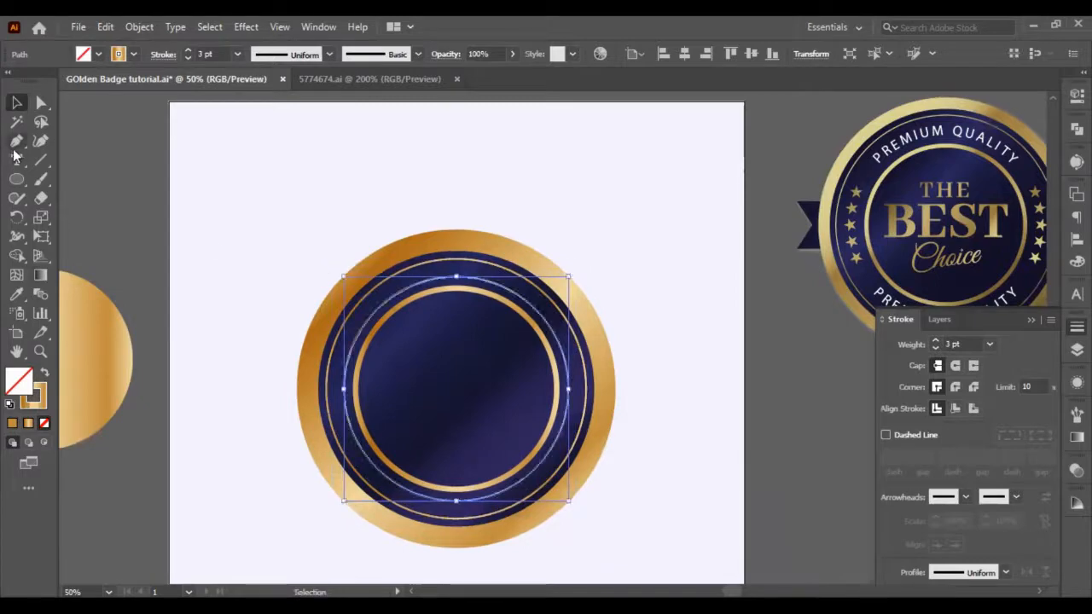
pyautogui.moveTo(16, 159); pyautogui.dragTo(94, 193)
pyautogui.click(421, 280)
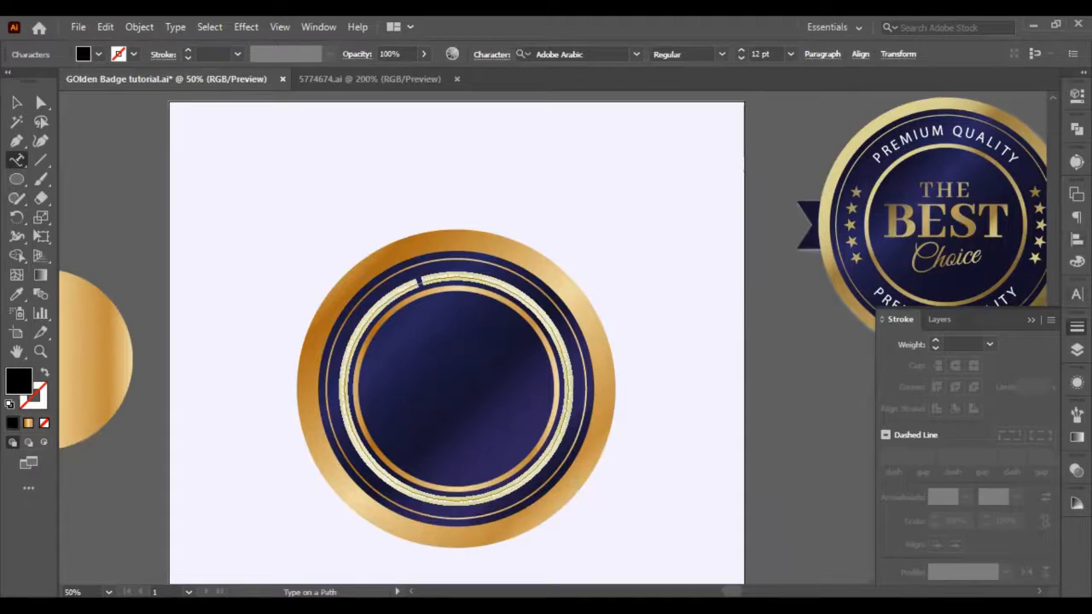
# Set the path text's font to Poppins Regular and its size to 30 pt
pyautogui.hotkey('ctrl', 't')
pyautogui.click(959, 312)
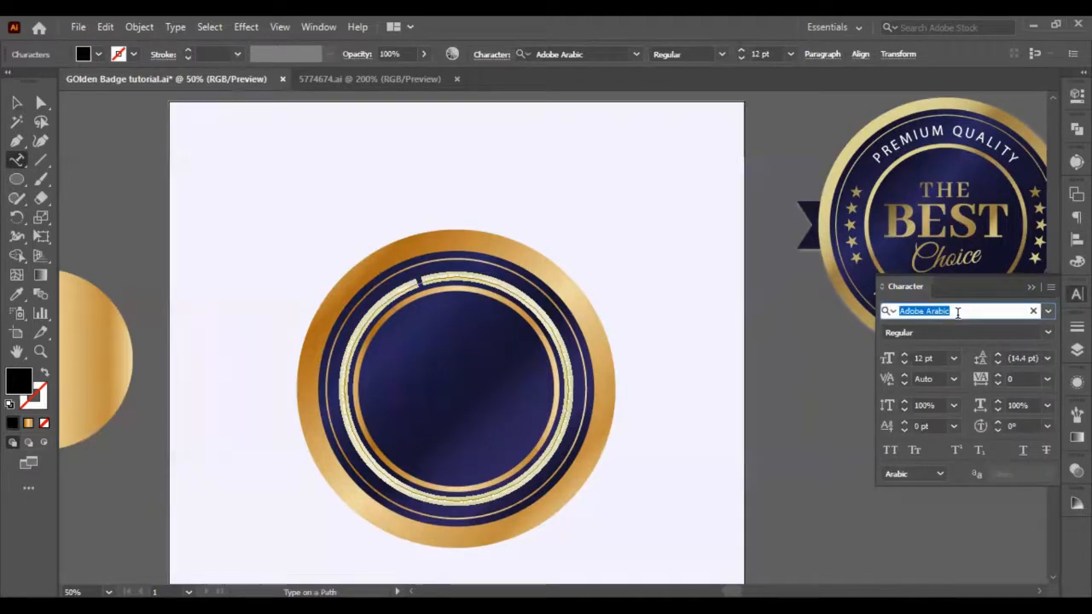
pyautogui.write('m')
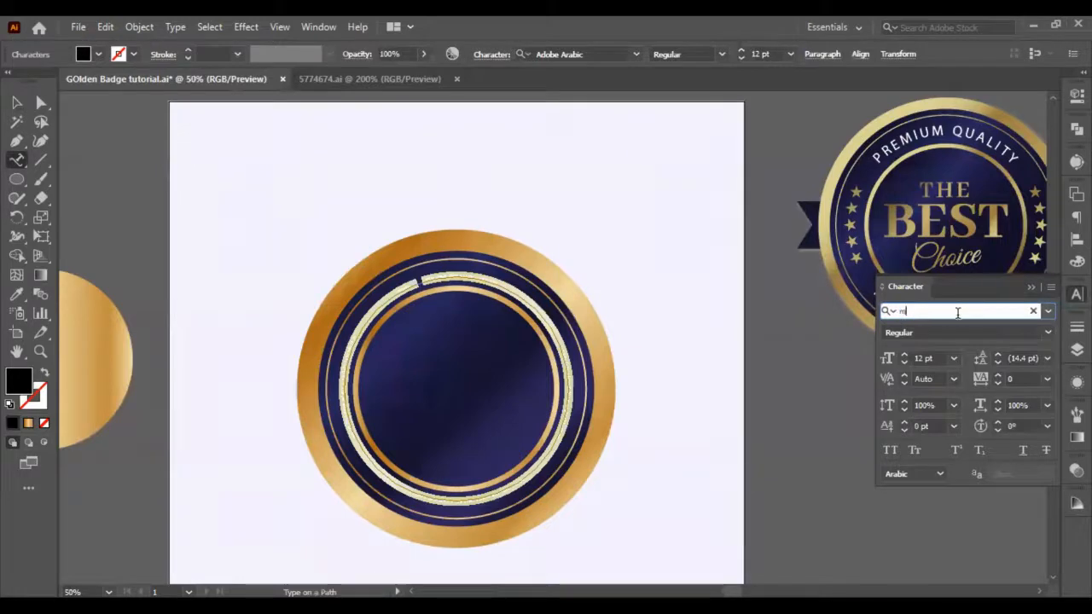
pyautogui.write('opp')
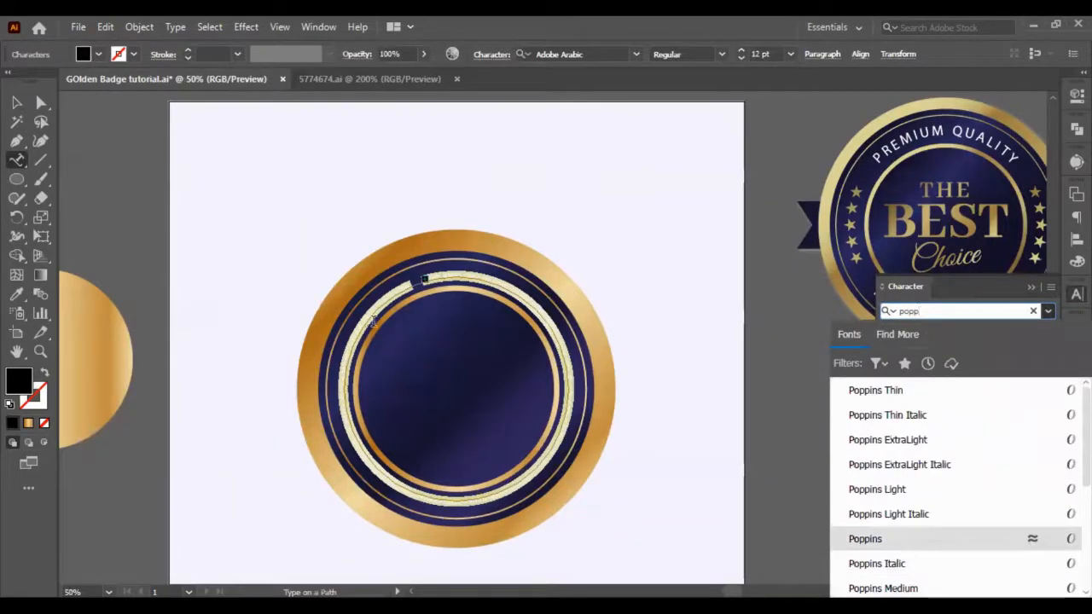
pyautogui.click(907, 540)
pyautogui.click(918, 357)
pyautogui.hotkey('shift', 'Up')
pyautogui.hotkey('shift', 'Up')
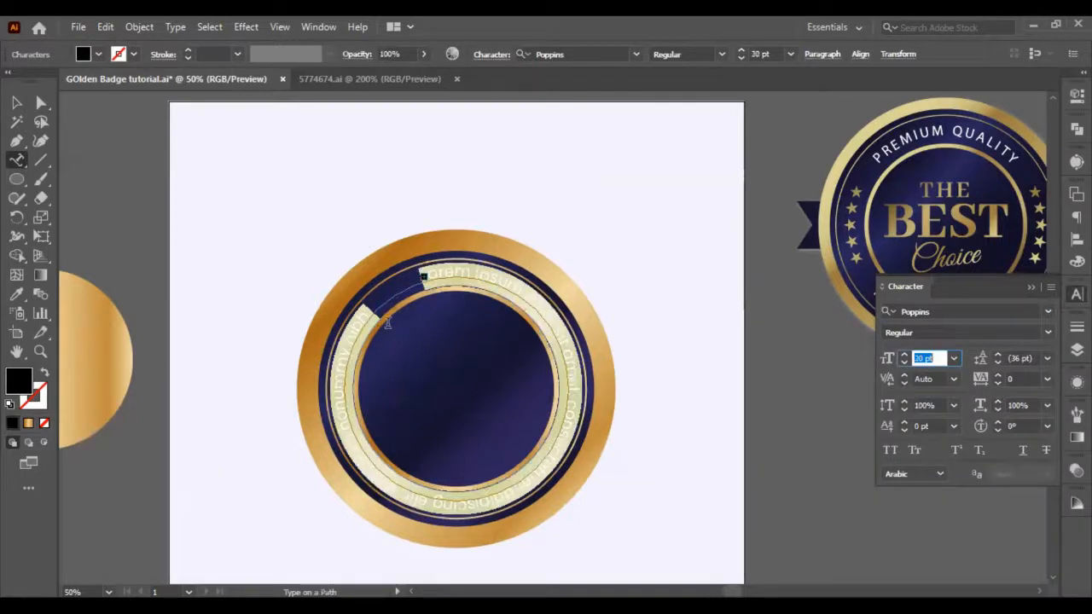
pyautogui.press('Return')
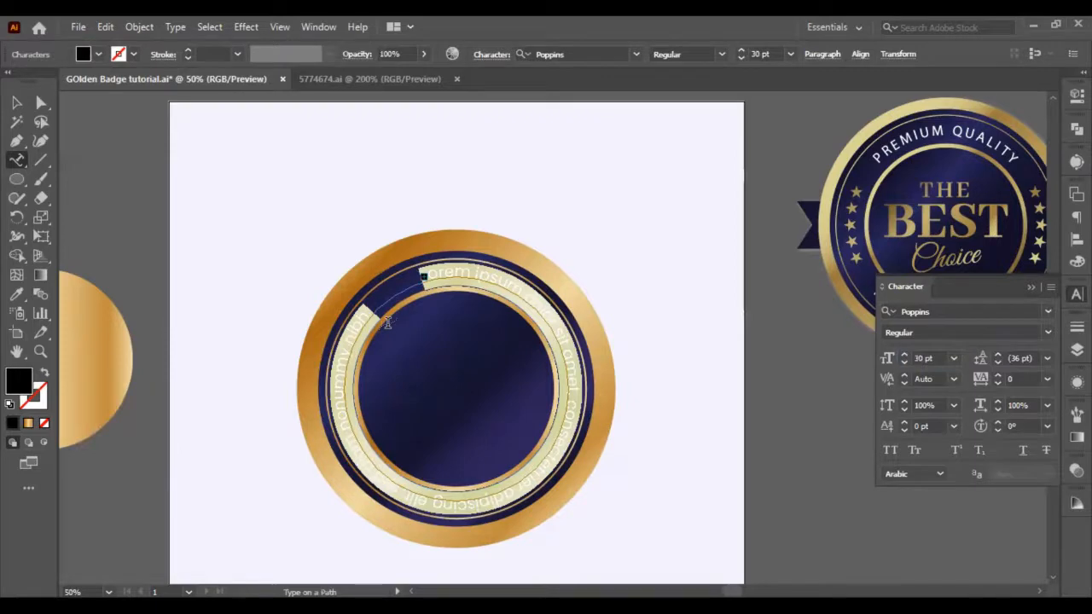
# Replace the placeholder text on the circular path with "PREMIUM QUALITY"
pyautogui.press('BackSpace')
pyautogui.press('BackSpace')
pyautogui.press('BackSpace')
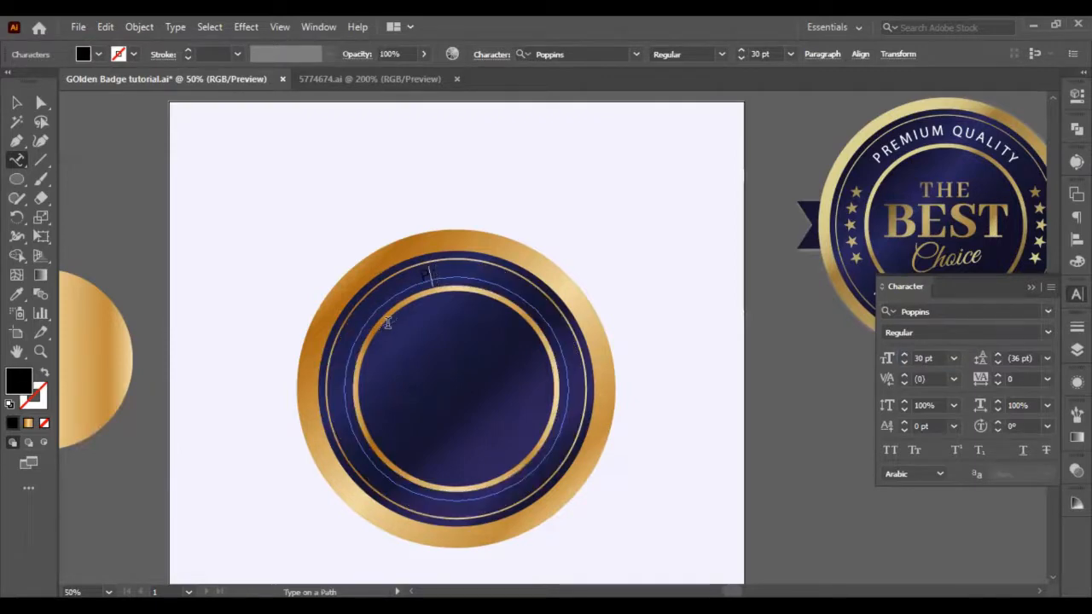
pyautogui.write('REMIUM')
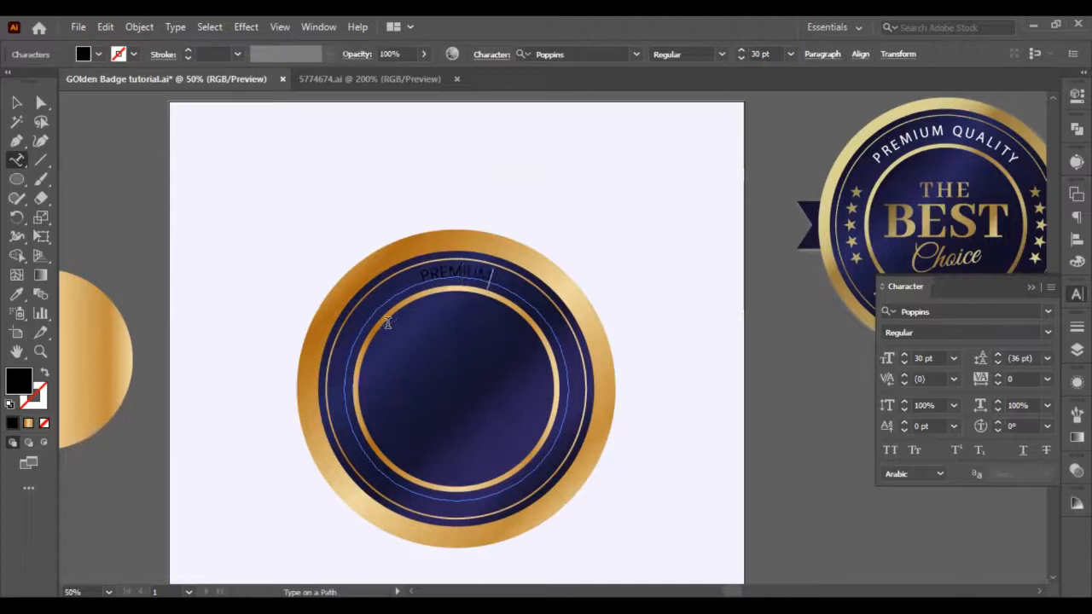
pyautogui.write(' QUALITY')
# Colour the path text with the artboard's off-white background colour using the Eyedropper and deselect it
pyautogui.click(41, 103)
pyautogui.click(17, 294)
pyautogui.click(227, 264)
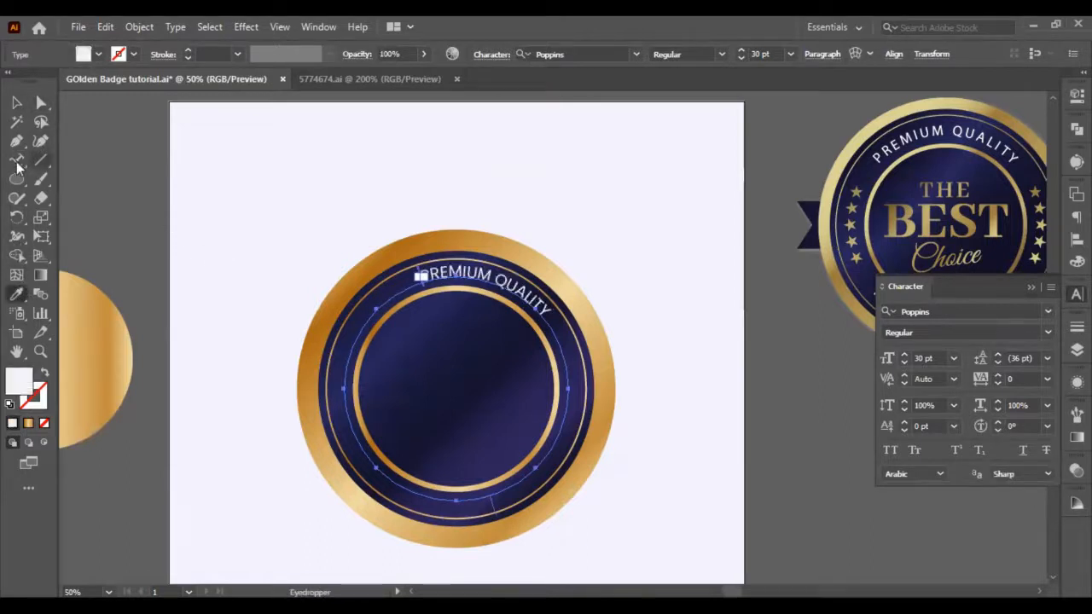
pyautogui.click(17, 103)
pyautogui.click(151, 200)
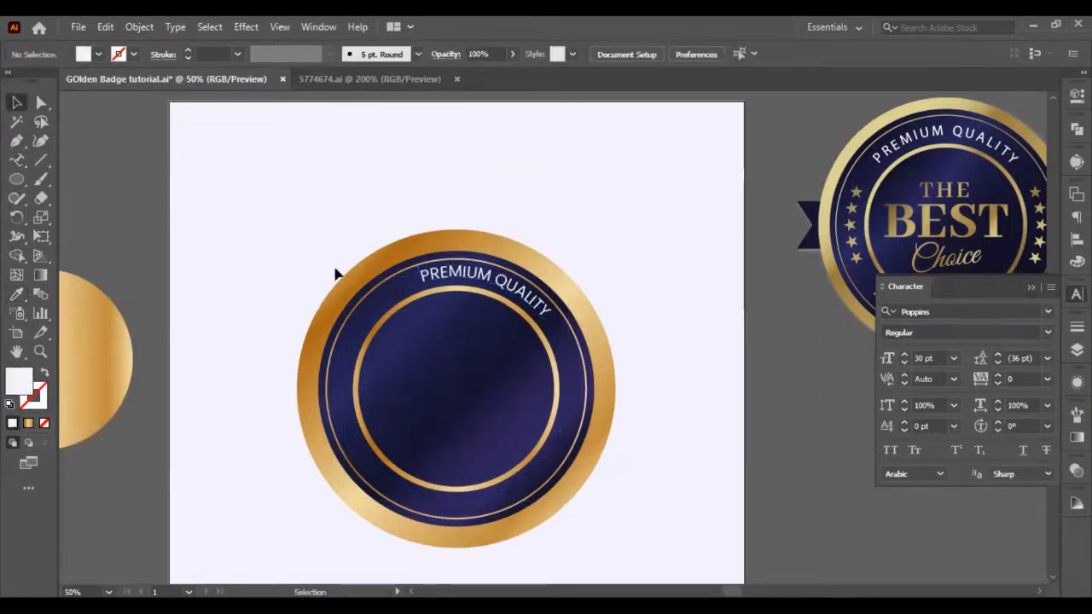
# Reduce the "PREMIUM QUALITY" path text to 25 pt
pyautogui.scroll(1, 559, 307)
pyautogui.scroll(1, 507, 303)
pyautogui.click(509, 316)
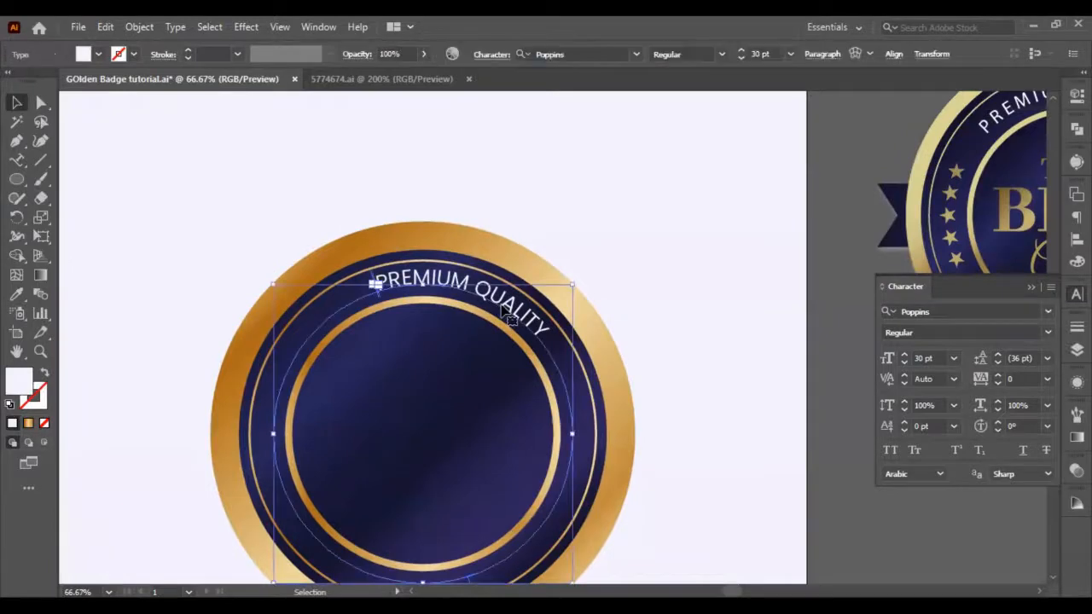
pyautogui.click(929, 358)
pyautogui.press('Down')
pyautogui.press('Down')
pyautogui.press('Down')
pyautogui.press('Down')
pyautogui.press('Down')
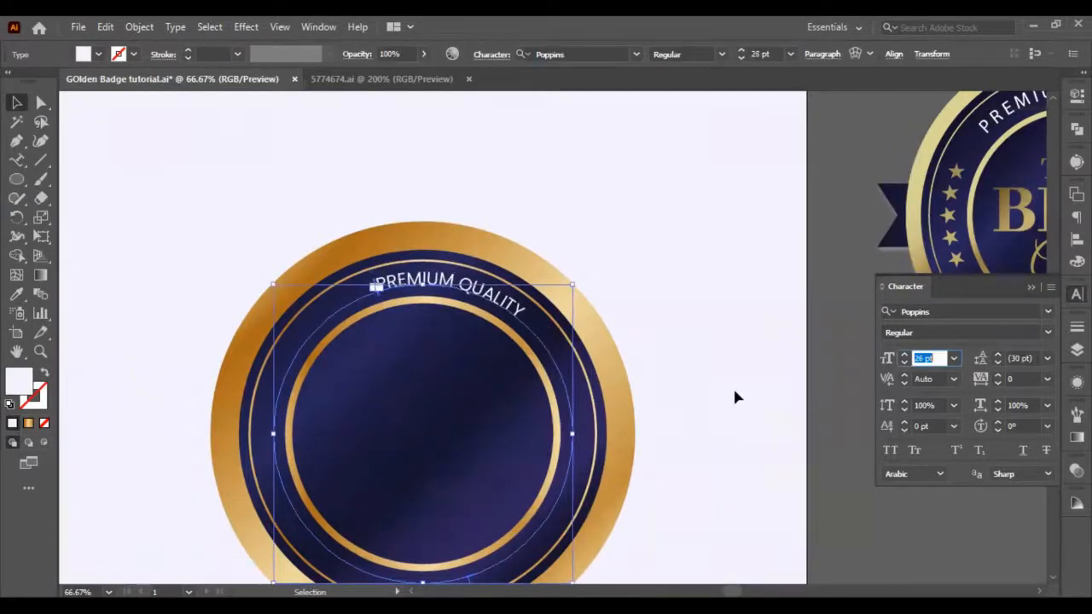
# Slide the text along its circular path to centre it at the top of the badge, and deselect it
pyautogui.scroll(-2, 565, 494)
pyautogui.scroll(-1, 564, 493)
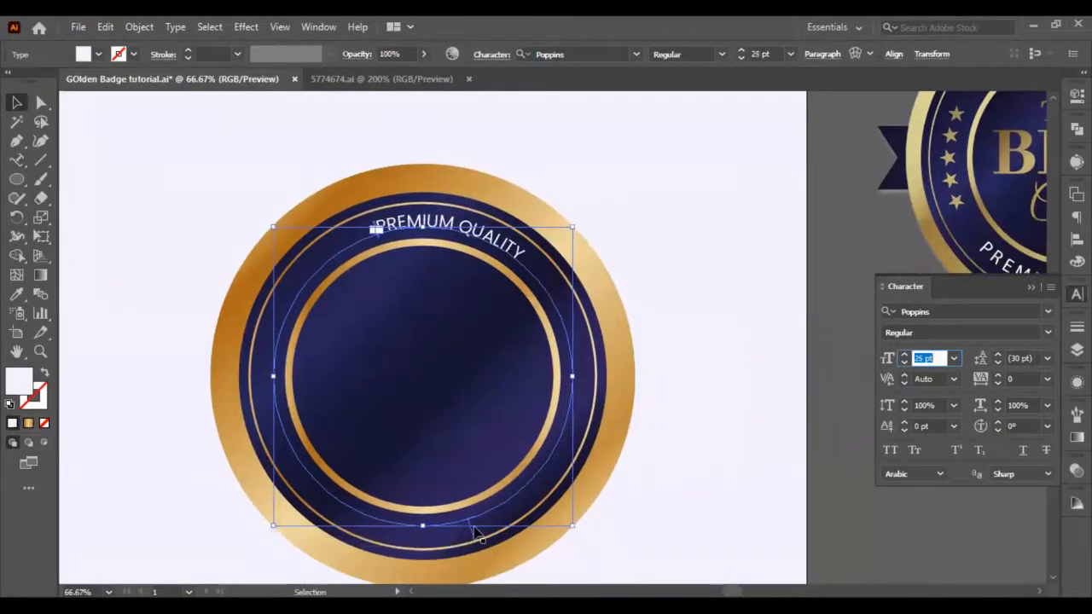
pyautogui.moveTo(476, 539); pyautogui.dragTo(508, 525)
pyautogui.click(671, 374)
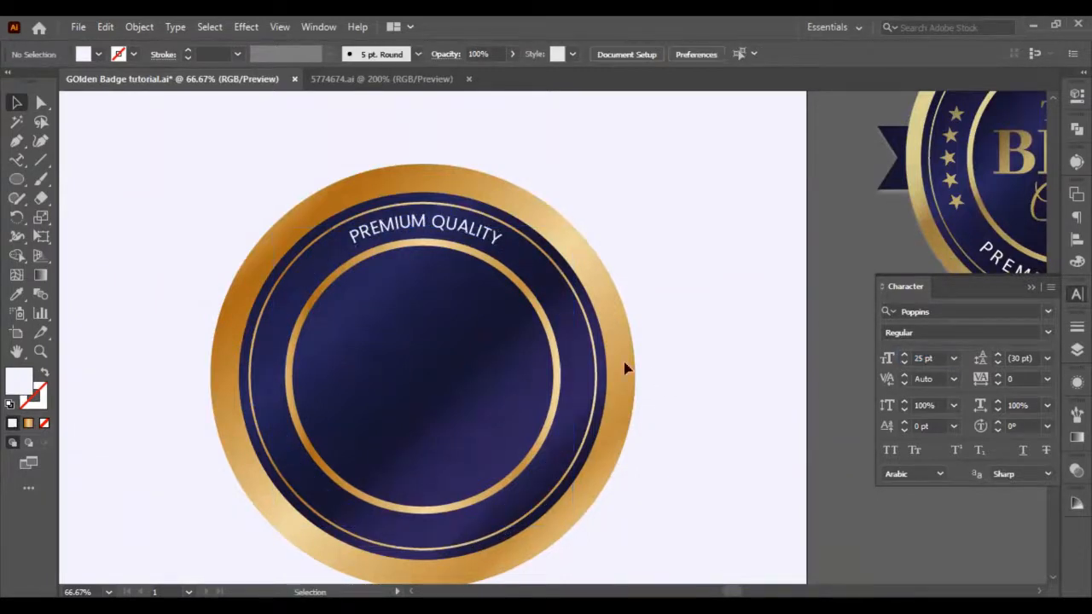
# Set the tracking of the "PREMIUM QUALITY" text to 200
pyautogui.scroll(2, 513, 340)
pyautogui.scroll(2, 516, 346)
pyautogui.hscroll(3, 516, 346)
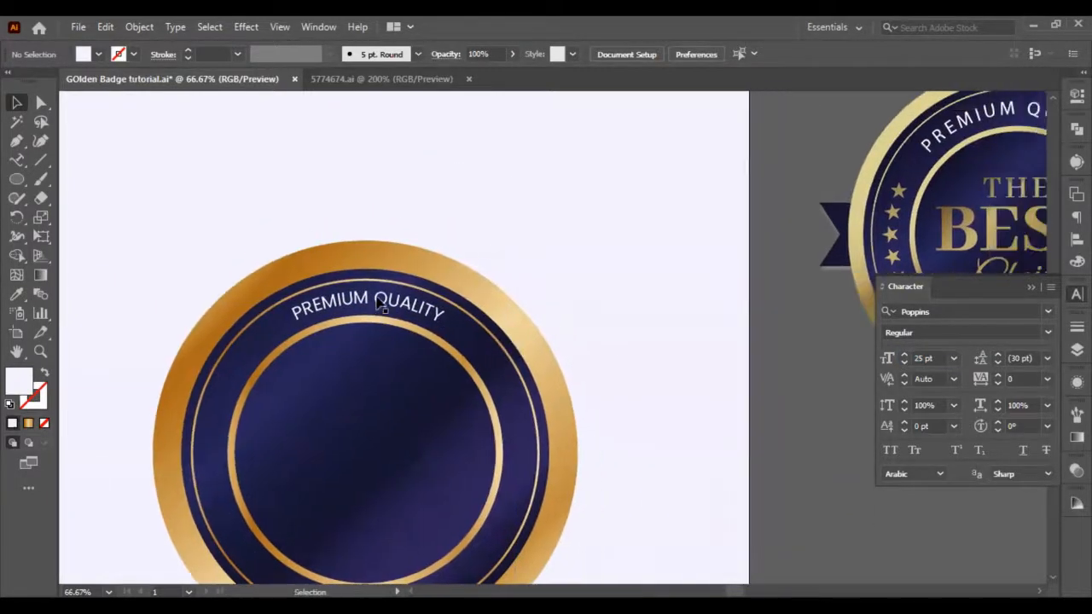
pyautogui.click(379, 303)
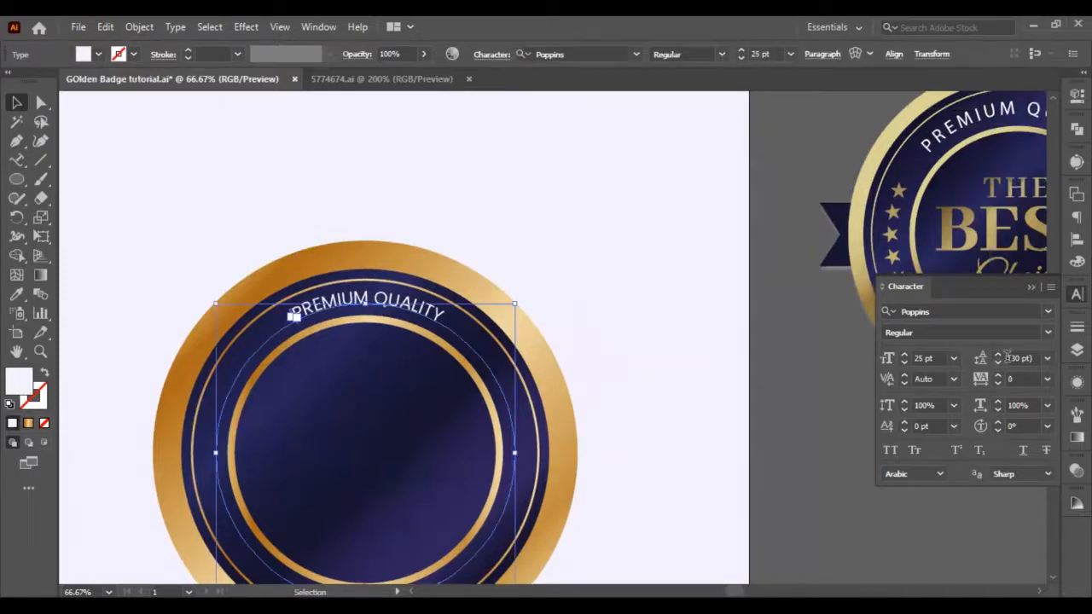
pyautogui.click(1012, 379)
pyautogui.hotkey('shift', 'Up')
pyautogui.hotkey('shift', 'Up')
pyautogui.hotkey('shift', 'Up')
pyautogui.hotkey('shift', 'Up')
pyautogui.hotkey('shift', 'Up')
pyautogui.hotkey('shift', 'Up')
pyautogui.hotkey('shift', 'Up')
pyautogui.hotkey('shift', 'Up')
pyautogui.hotkey('shift', 'Up')
pyautogui.hotkey('shift', 'Up')
pyautogui.hotkey('shift', 'Up')
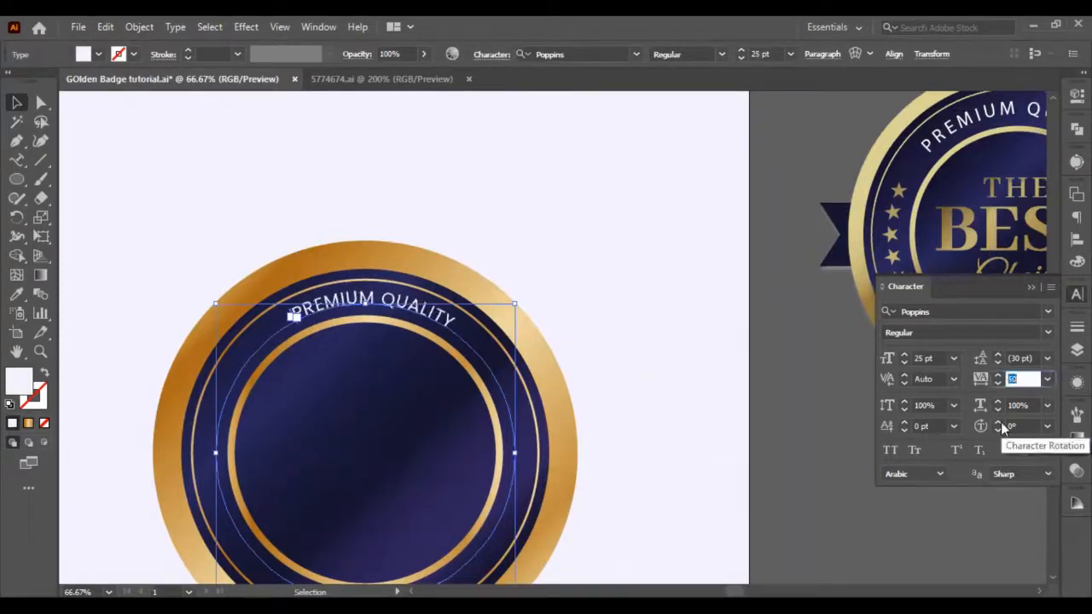
pyautogui.hotkey('shift', 'Up')
pyautogui.hotkey('shift', 'Up')
pyautogui.hotkey('shift', 'Up')
pyautogui.hotkey('shift', 'Up')
pyautogui.hotkey('shift', 'Up')
pyautogui.hotkey('shift', 'Up')
pyautogui.hotkey('shift', 'Up')
pyautogui.hotkey('shift', 'Up')
pyautogui.hotkey('shift', 'Up')
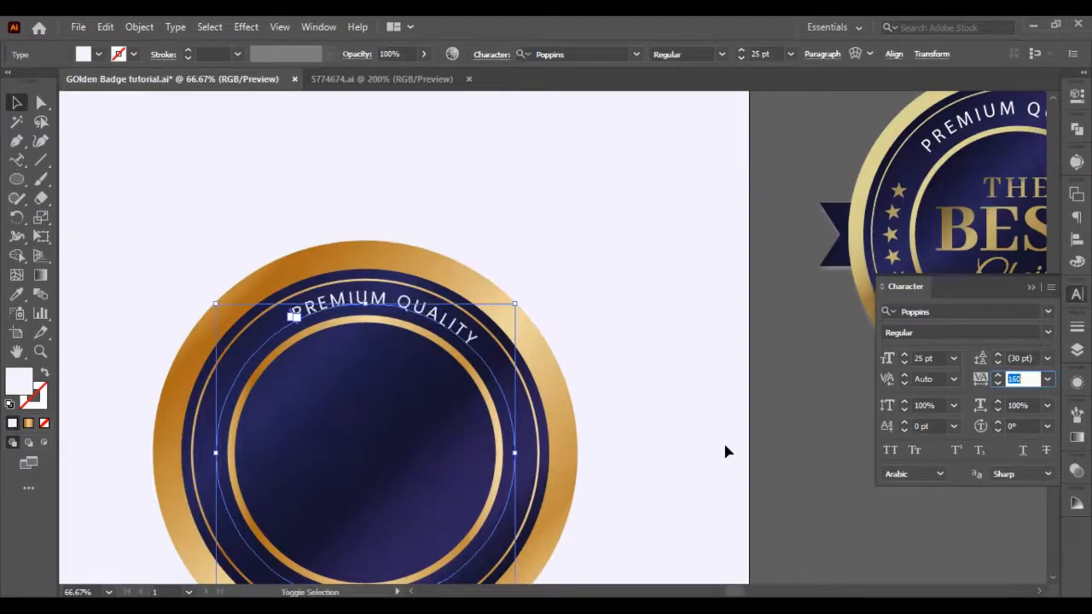
pyautogui.scroll(-3, 715, 440)
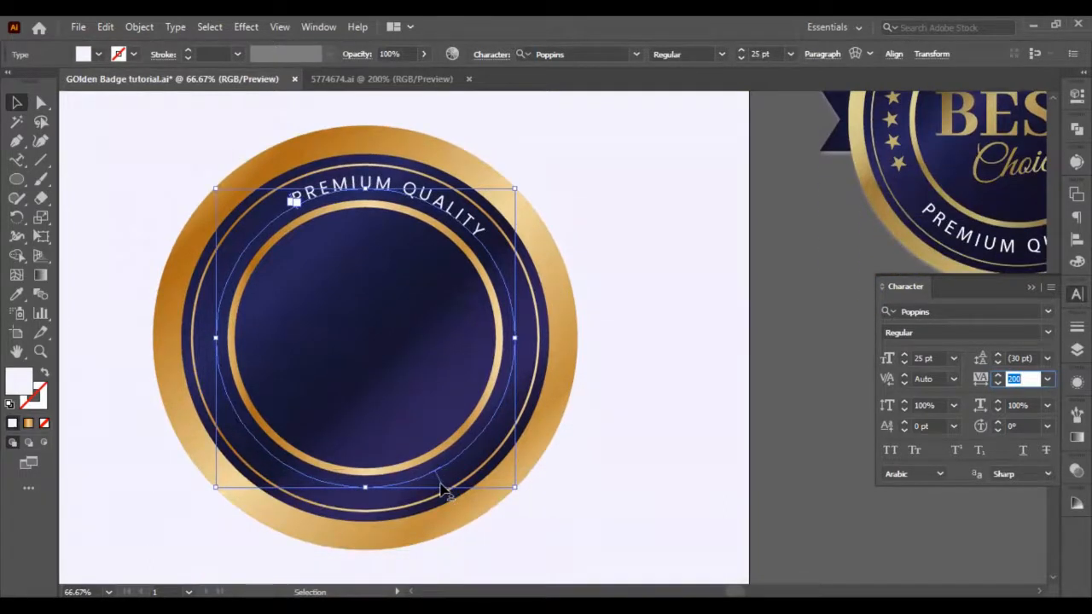
pyautogui.moveTo(442, 490); pyautogui.dragTo(483, 480)
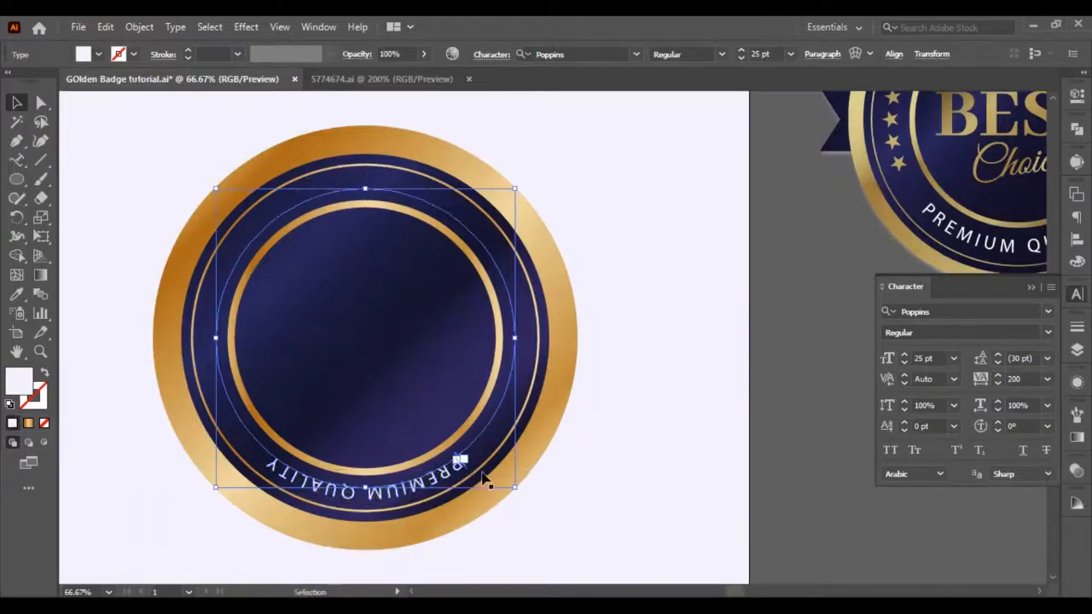
pyautogui.hotkey('ctrl', 'z')
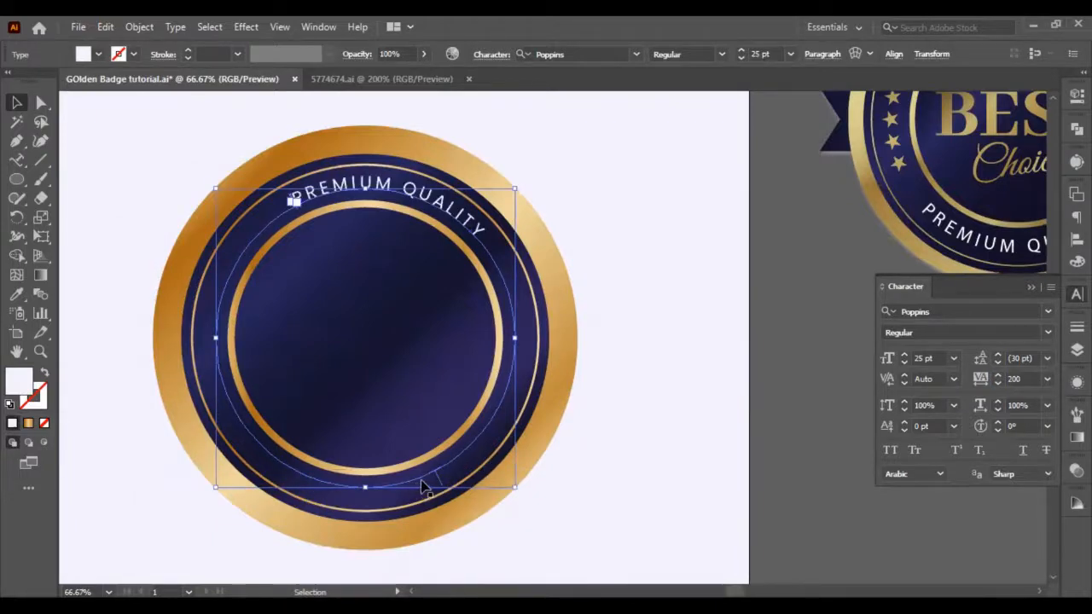
# Slide the widened text back along its path in small adjustments to centre it at the top of the badge
pyautogui.moveTo(440, 480); pyautogui.dragTo(458, 471)
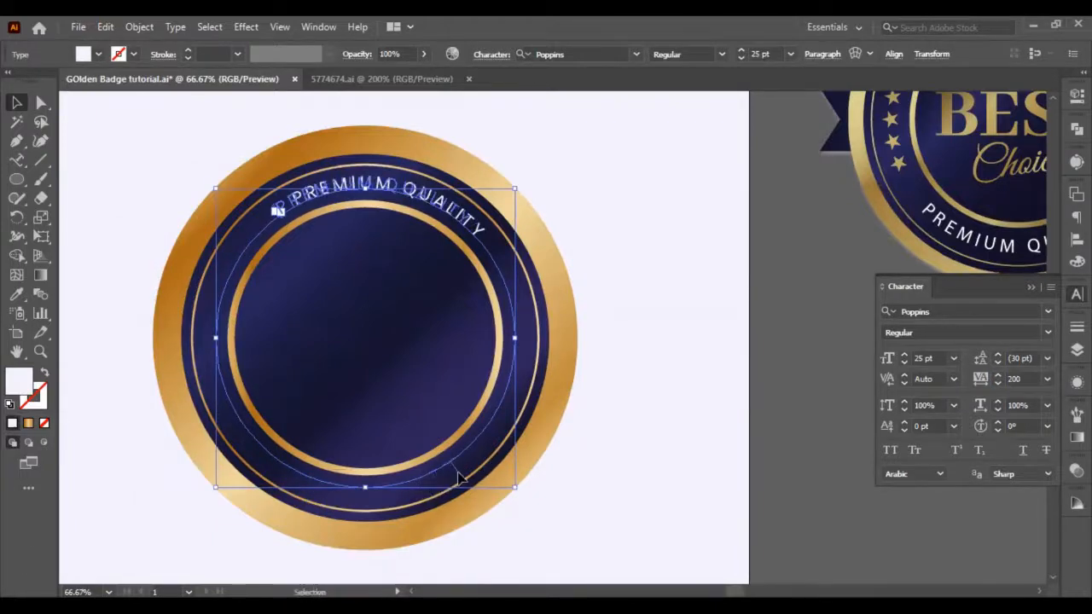
pyautogui.click(674, 408)
pyautogui.scroll(1, 486, 290)
pyautogui.click(445, 243)
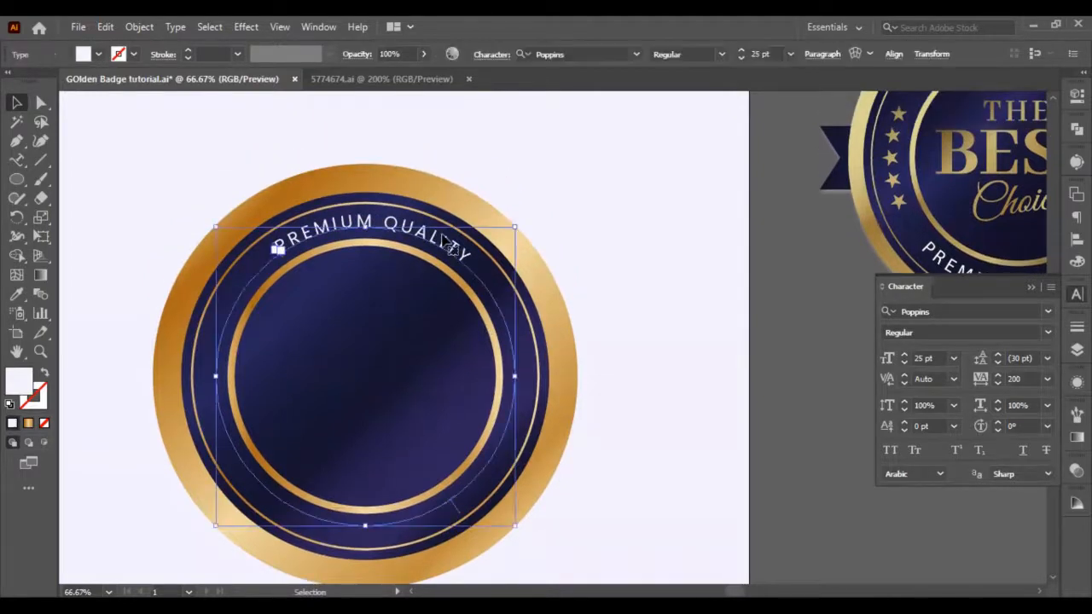
pyautogui.moveTo(456, 507); pyautogui.dragTo(462, 501)
pyautogui.click(697, 377)
pyautogui.scroll(-1, 537, 312)
pyautogui.scroll(2, 487, 299)
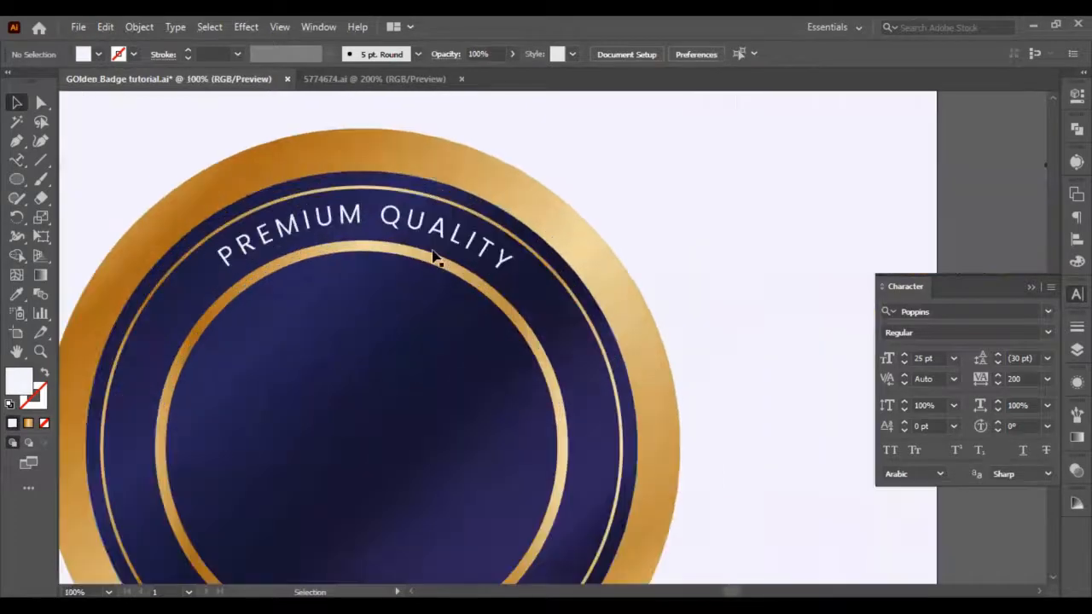
pyautogui.click(434, 253)
pyautogui.click(435, 246)
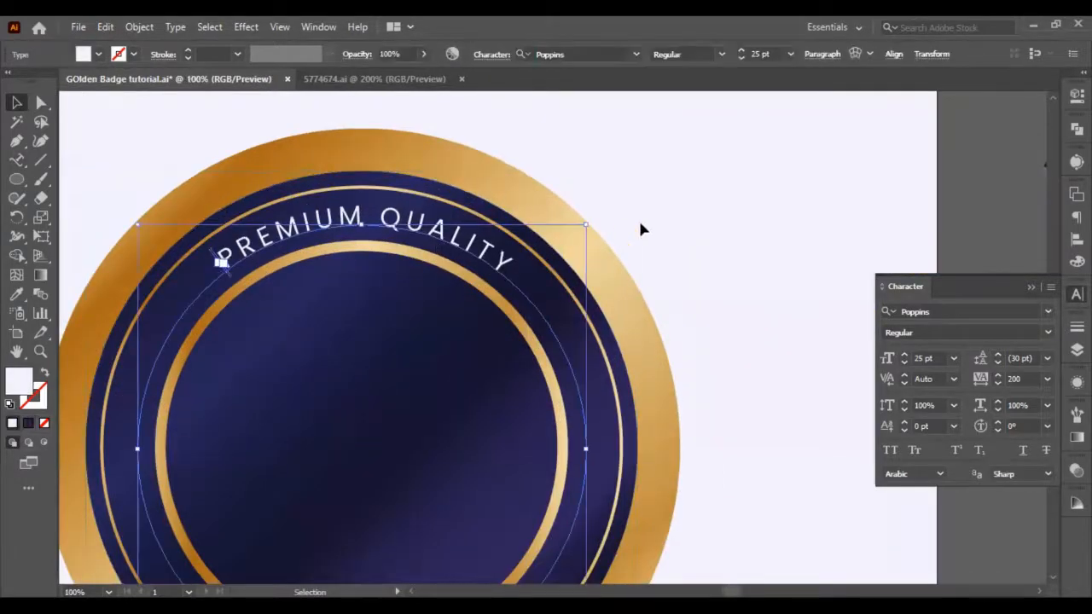
pyautogui.click(639, 224)
# Duplicate the "PREMIUM QUALITY" path text in place and move the copy straight down below the original
pyautogui.scroll(-2, 490, 298)
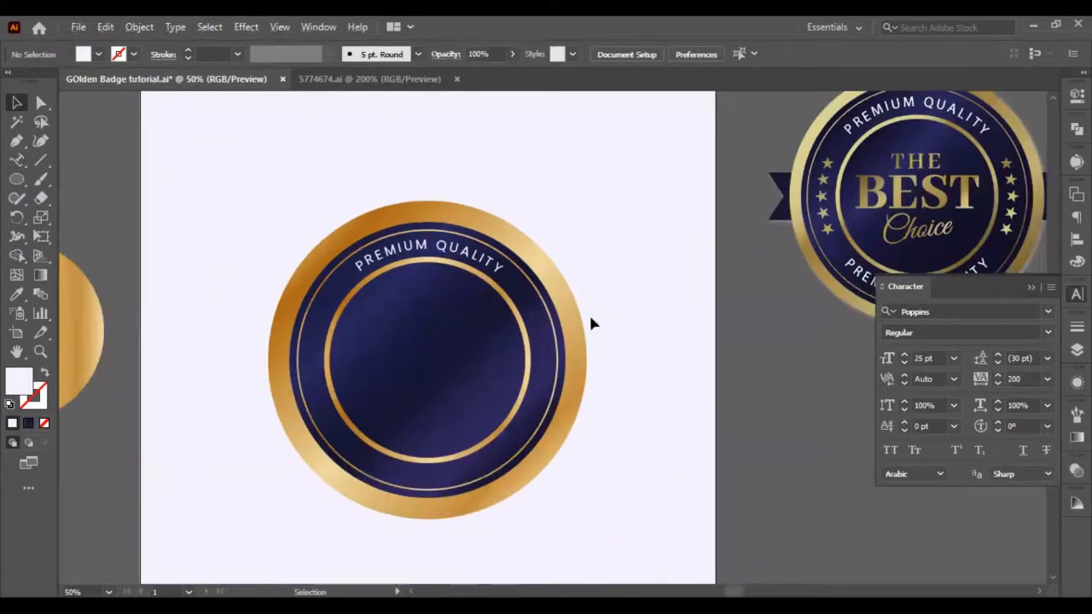
pyautogui.hscroll(1, 588, 312)
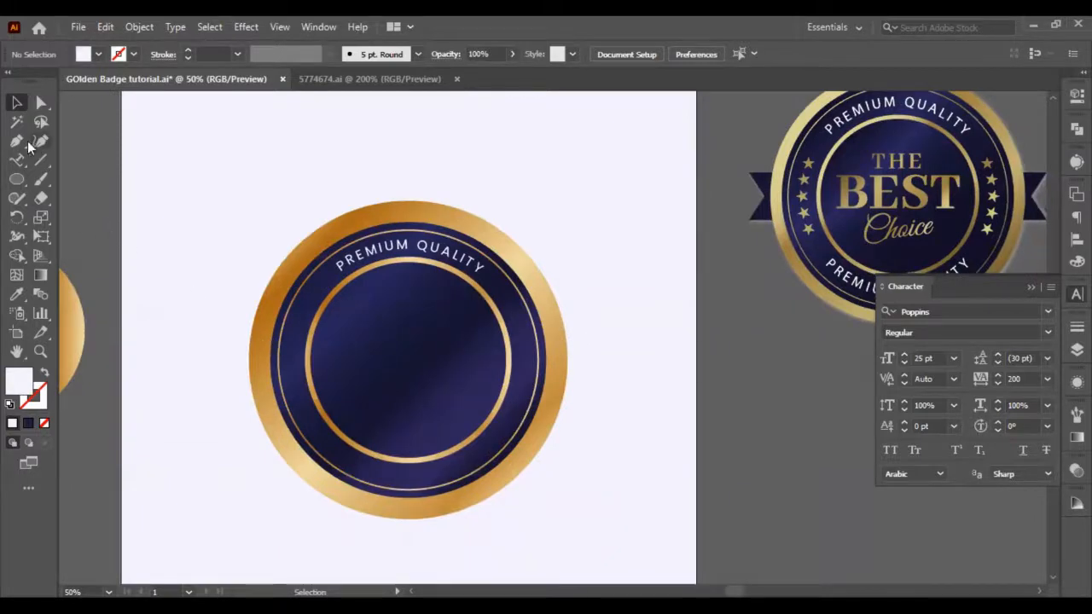
pyautogui.click(409, 248)
pyautogui.hscroll(1, 431, 256)
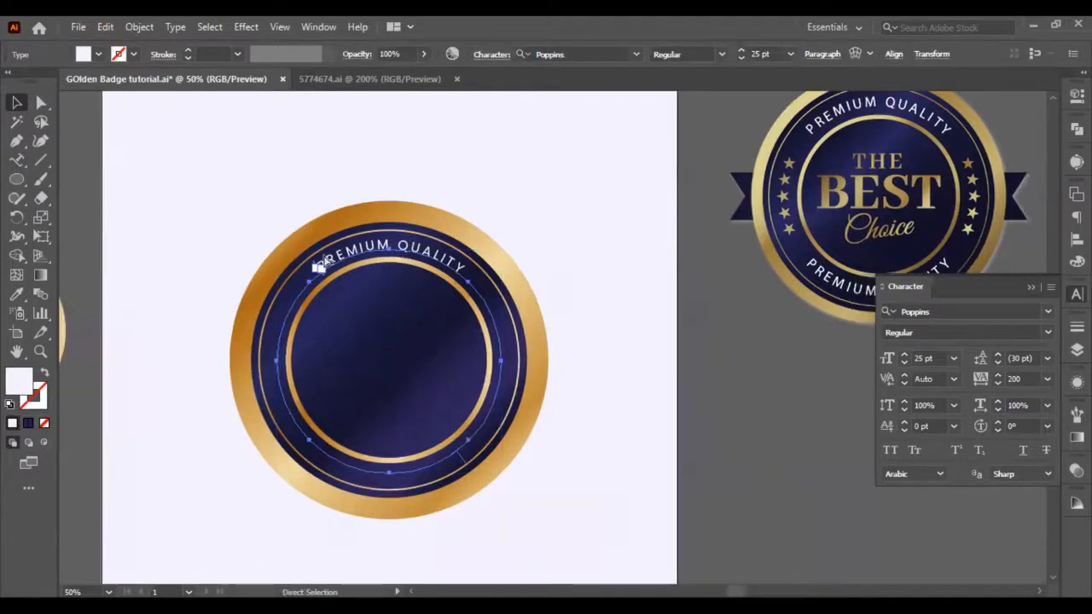
pyautogui.hotkey('ctrl', 'c')
pyautogui.hotkey('ctrl', 'f')
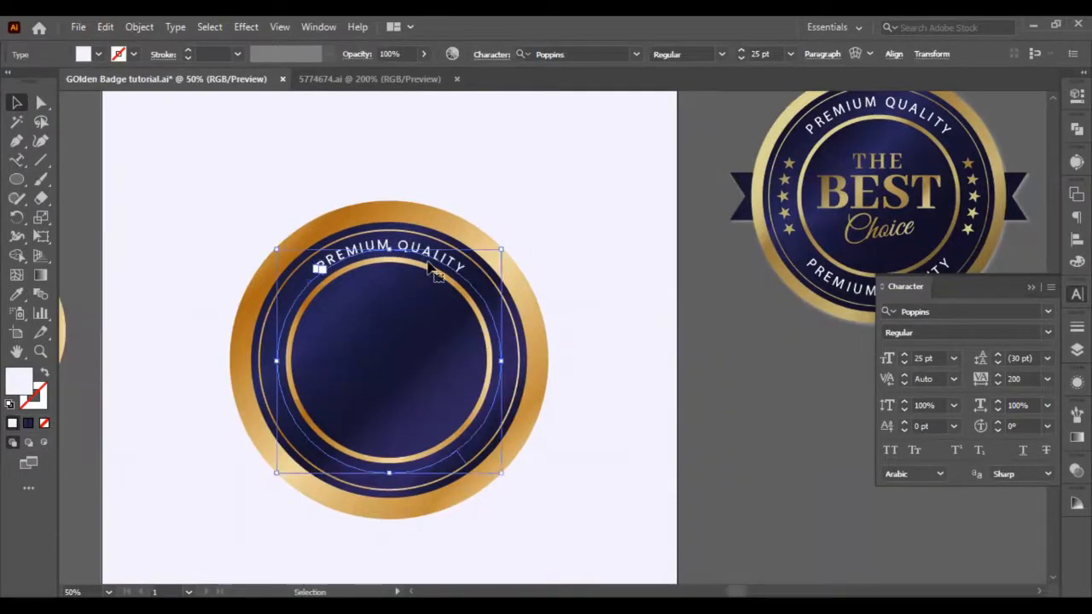
pyautogui.hotkey('shift', 'Down')
pyautogui.hotkey('shift', 'Down')
pyautogui.hotkey('shift', 'Down')
pyautogui.hotkey('shift', 'Down')
pyautogui.hotkey('shift', 'Down')
pyautogui.hotkey('shift', 'Down')
pyautogui.hotkey('shift', 'Down')
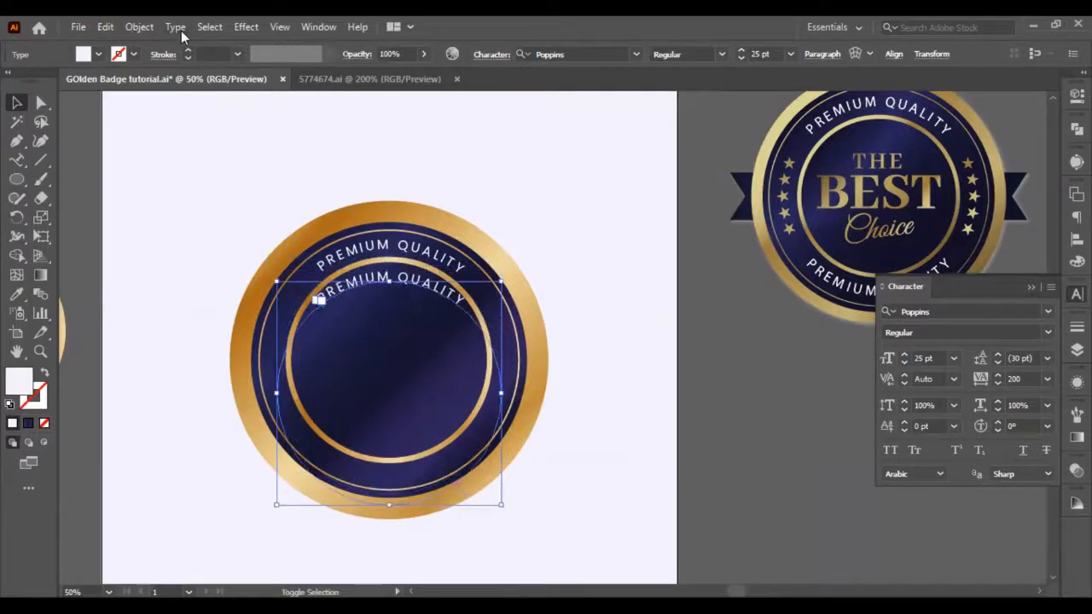
# Flip the copied "PREMIUM QUALITY" text on its path with the Rainbow effect and nudge it down
pyautogui.click(181, 31)
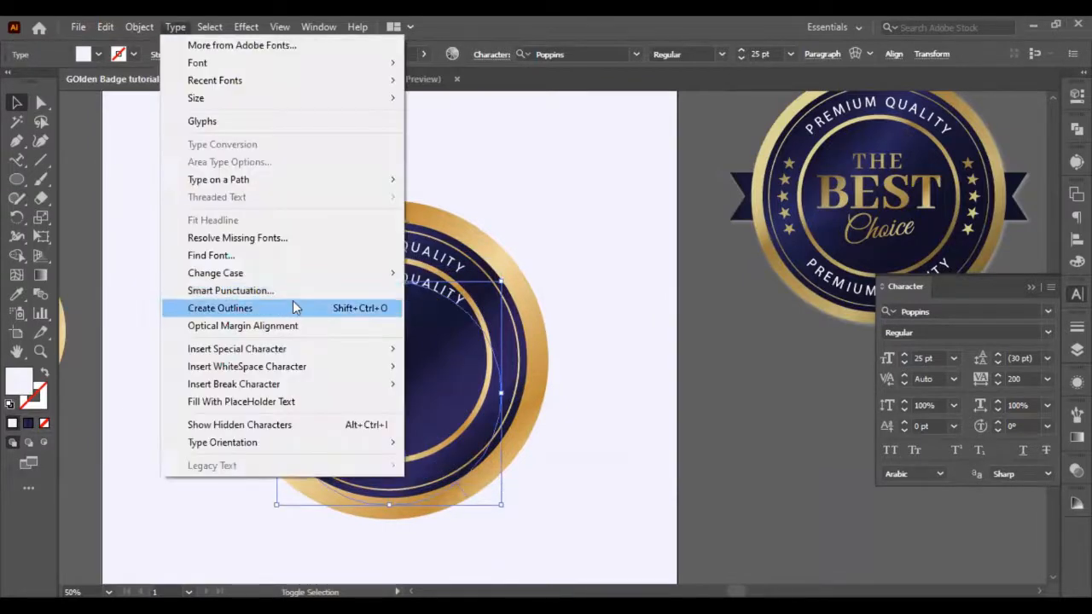
pyautogui.click(305, 180)
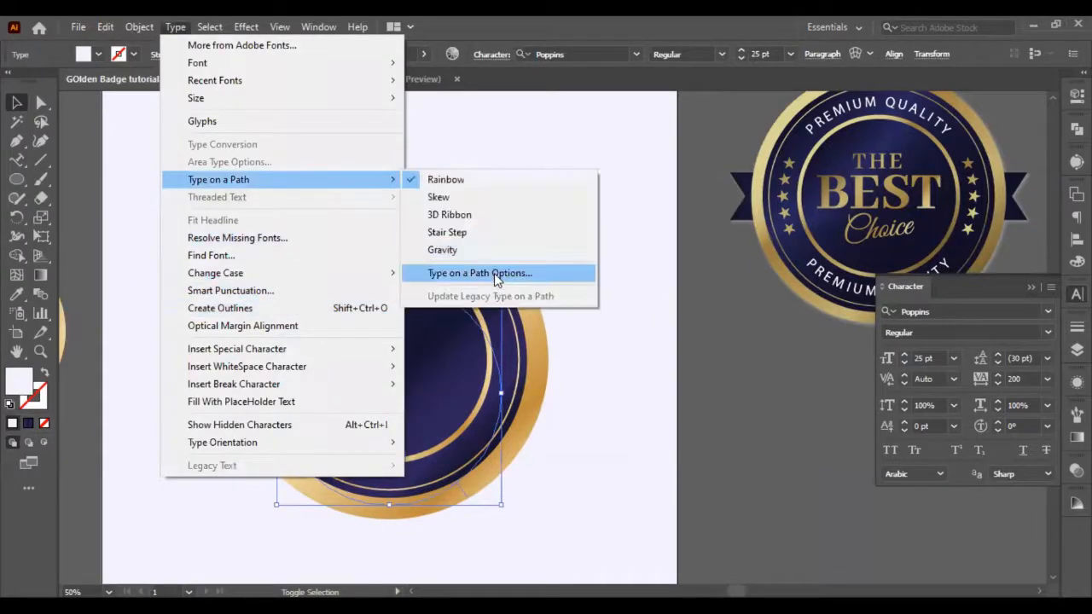
pyautogui.click(494, 273)
pyautogui.click(612, 167)
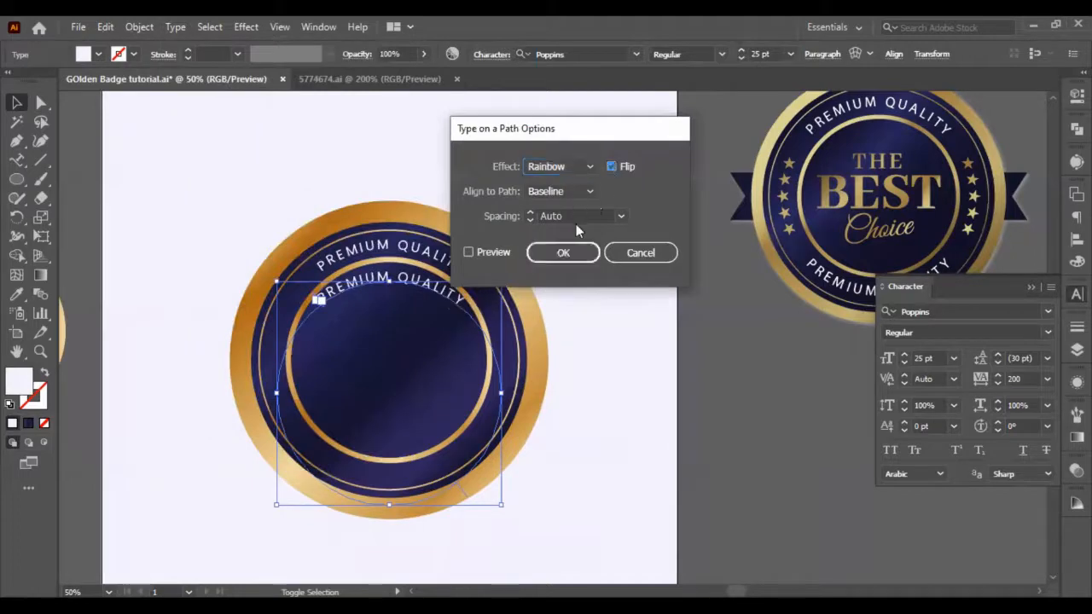
pyautogui.hotkey('shift', 'Down')
pyautogui.hotkey('shift', 'Down')
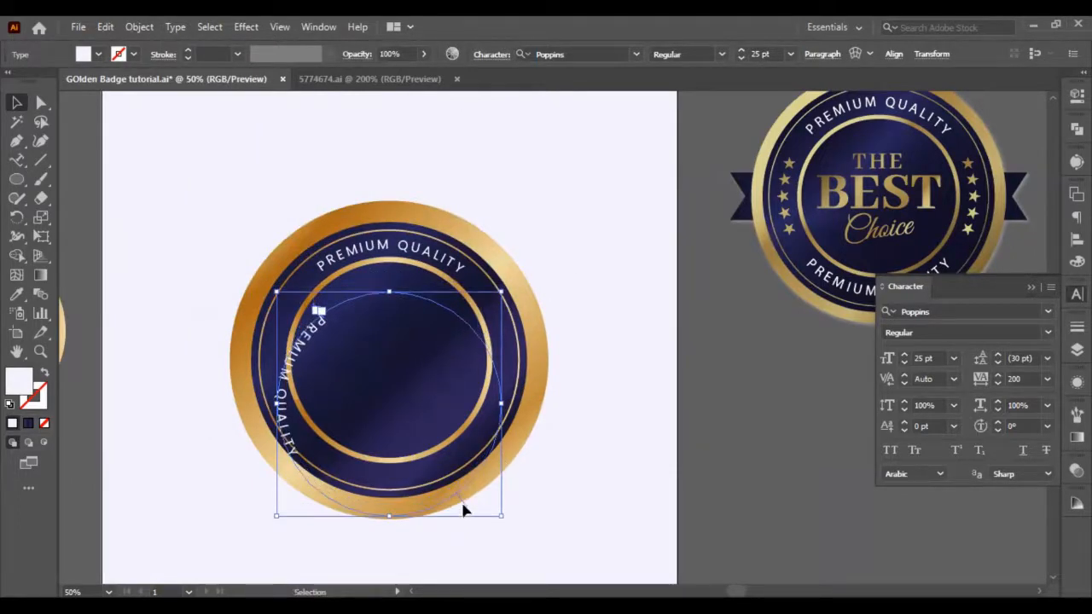
# Slide the flipped text along its path to the bottom of the badge and nudge it up between the two thin gold rings
pyautogui.moveTo(464, 510); pyautogui.dragTo(517, 259)
pyautogui.hotkey('shift', 'Up')
pyautogui.hotkey('shift', 'Up')
pyautogui.hotkey('shift', 'Up')
pyautogui.hotkey('shift', 'Up')
pyautogui.hotkey('shift', 'Up')
pyautogui.hotkey('shift', 'Up')
pyautogui.hotkey('shift', 'Up')
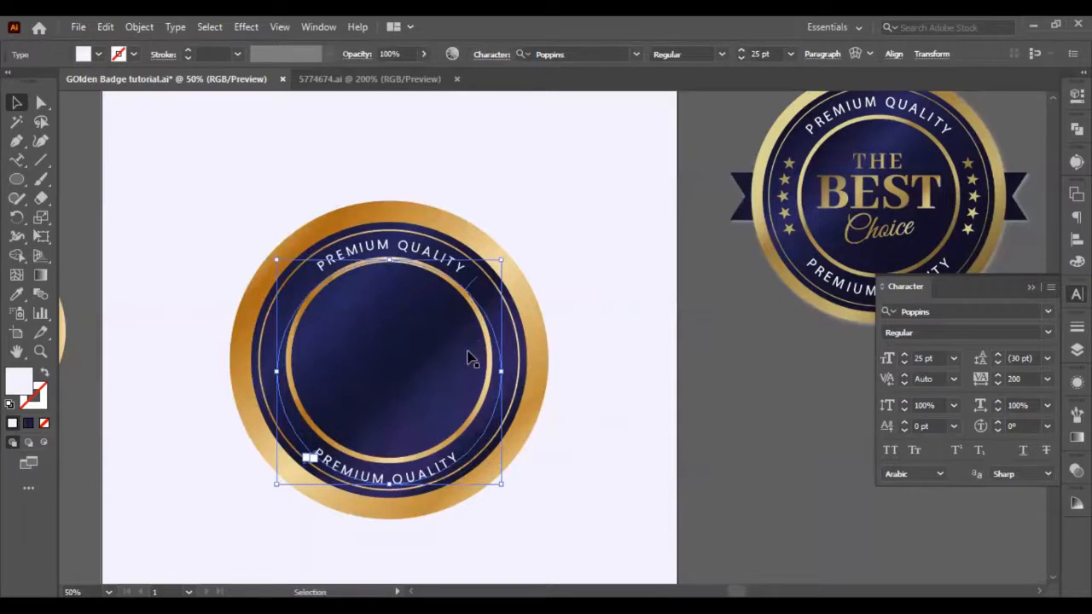
# Fine-tune the bottom "PREMIUM QUALITY" text slightly right and up within the navy band, and deselect it
pyautogui.press('Right')
pyautogui.press('Right')
pyautogui.press('Right')
pyautogui.press('Right')
pyautogui.press('Up')
pyautogui.press('Up')
pyautogui.press('Up')
pyautogui.press('Up')
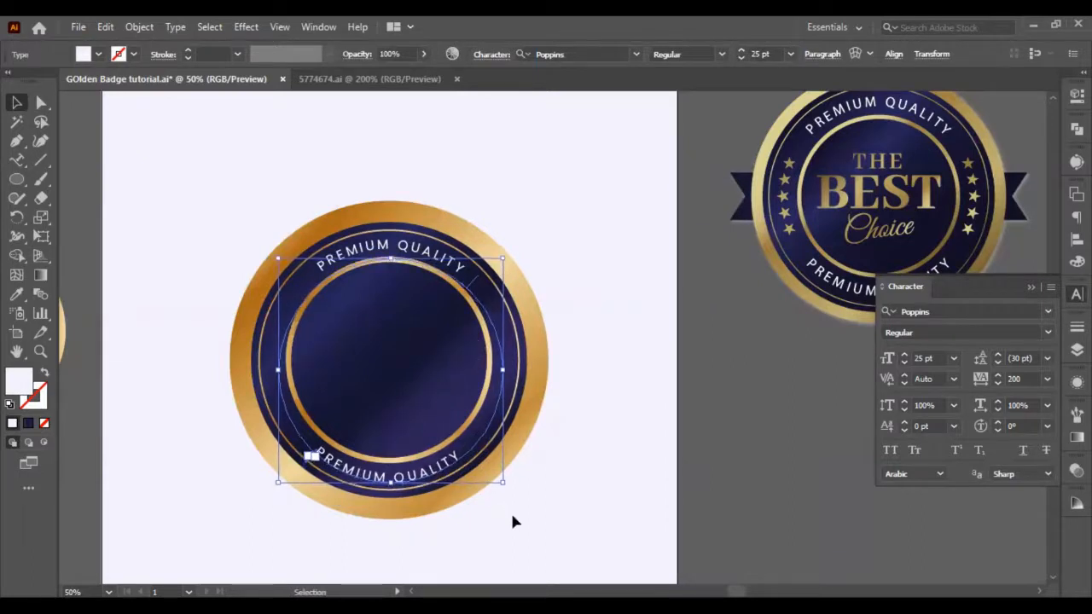
pyautogui.click(512, 512)
pyautogui.click(450, 476)
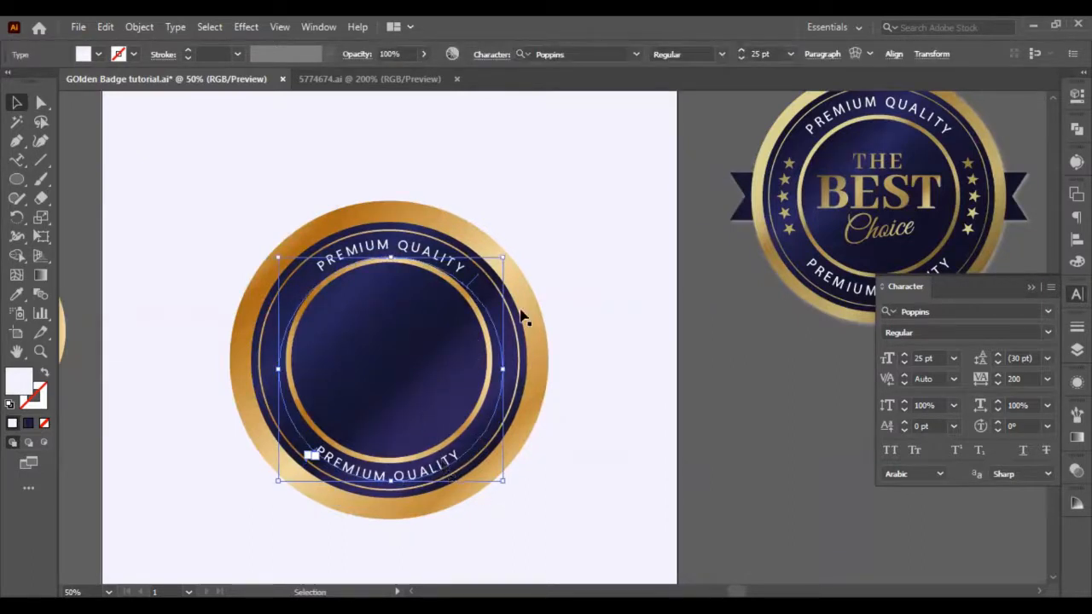
pyautogui.click(475, 289)
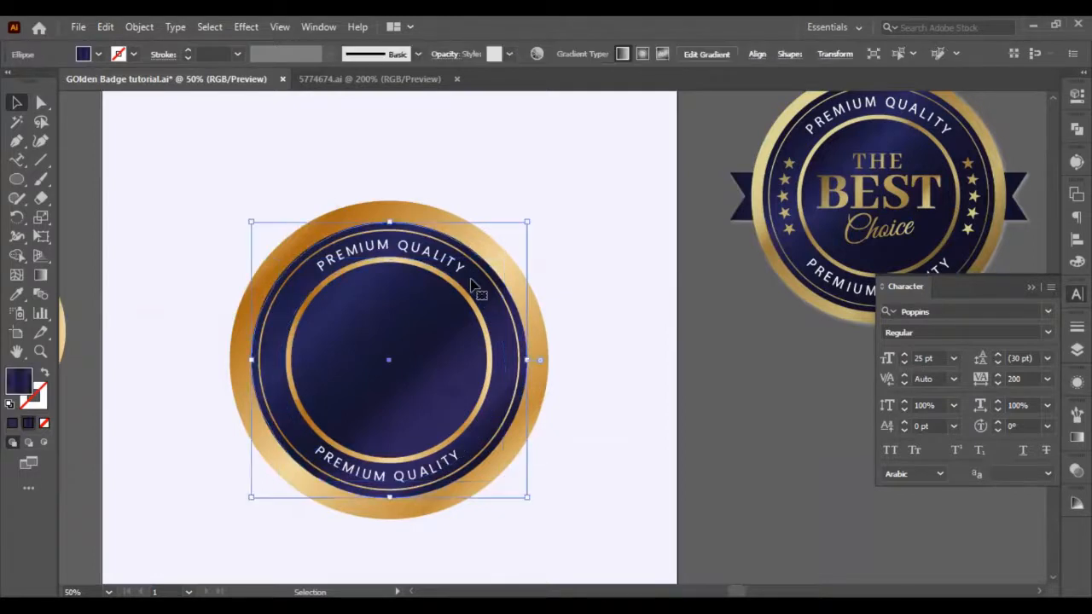
pyautogui.click(658, 395)
# Offset the outer gold circle's path outward by 10 px and fill the new circle with the navy gradient of the inner circle
pyautogui.scroll(2, 418, 375)
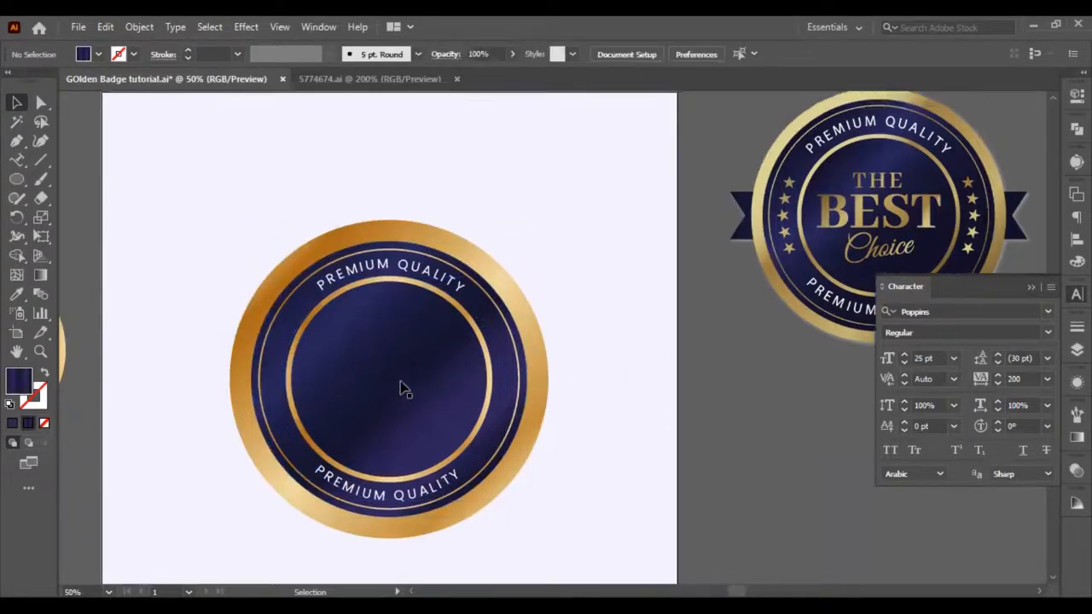
pyautogui.hscroll(-2, 215, 373)
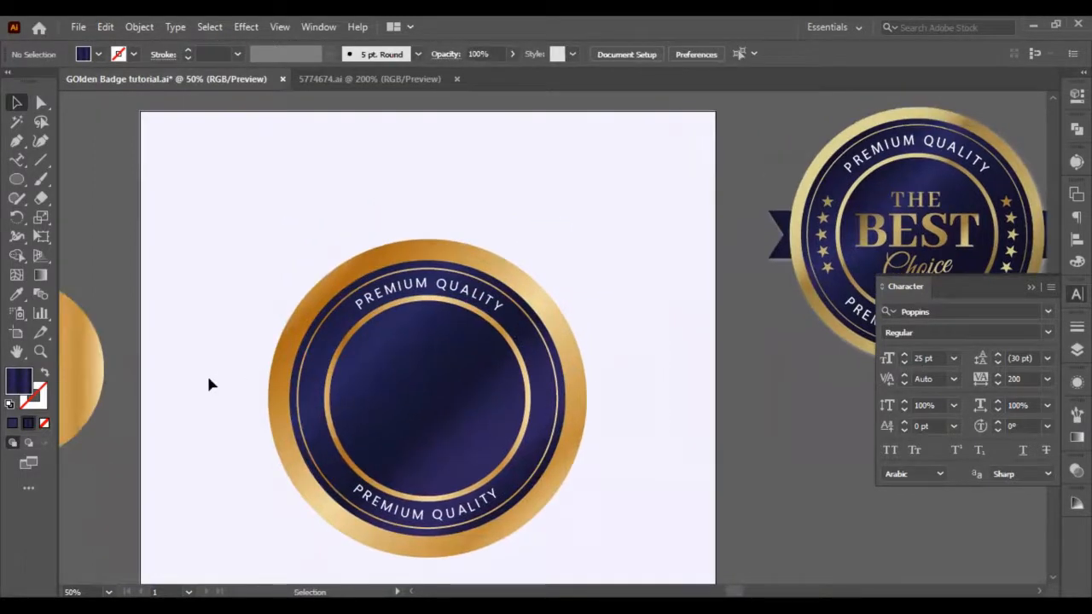
pyautogui.click(382, 256)
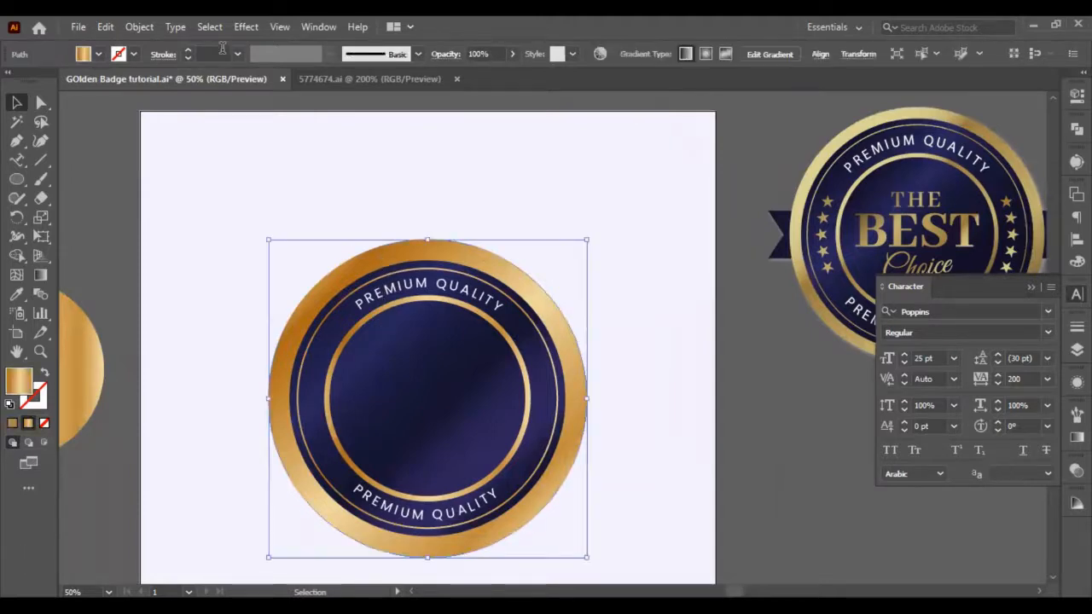
pyautogui.click(140, 26)
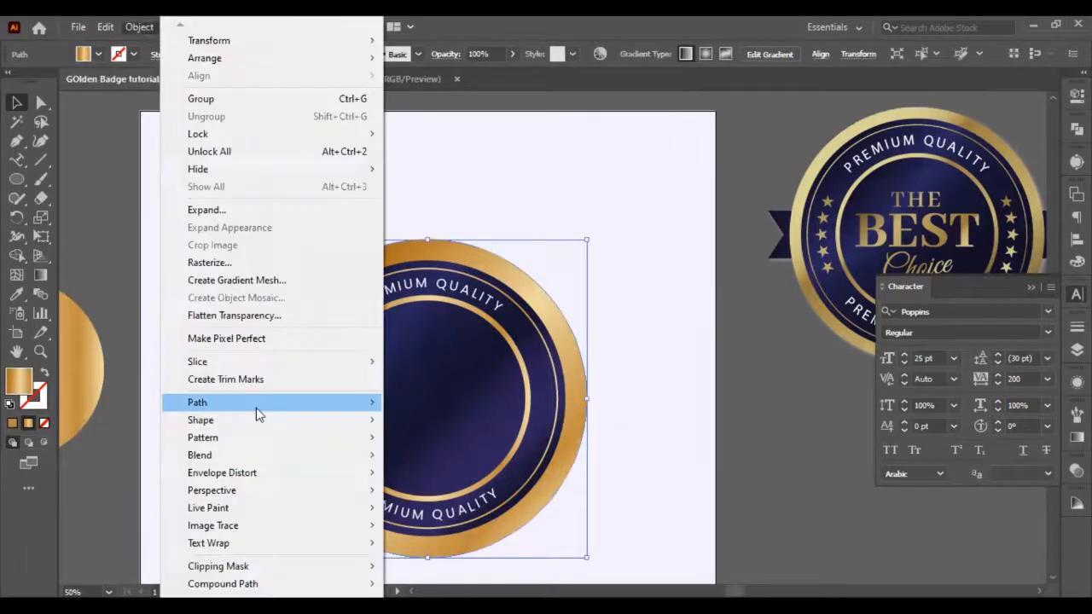
pyautogui.moveTo(256, 408)
pyautogui.click(408, 455)
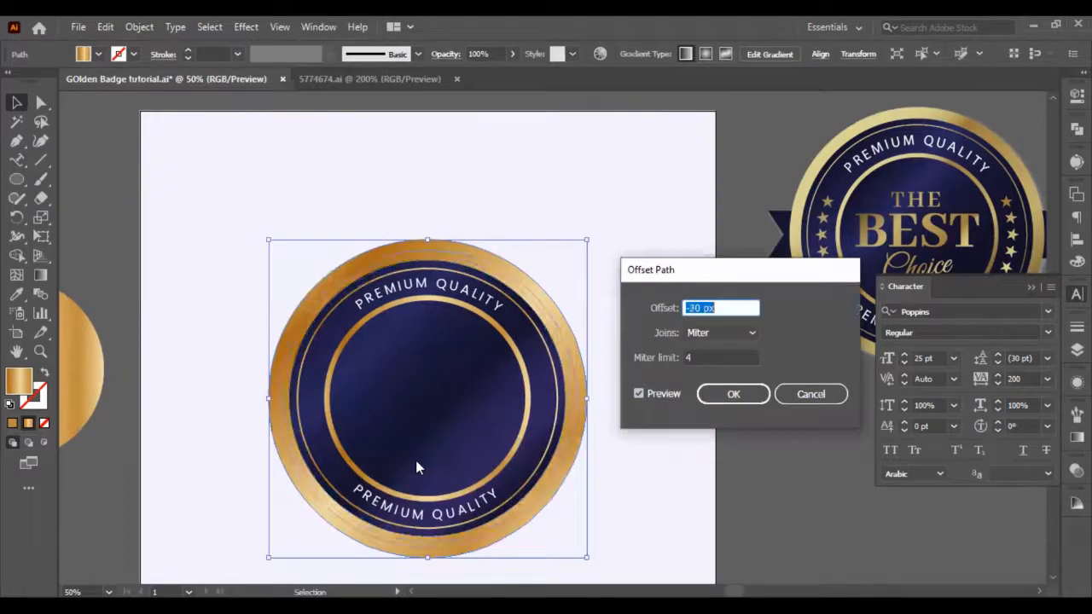
pyautogui.write('10')
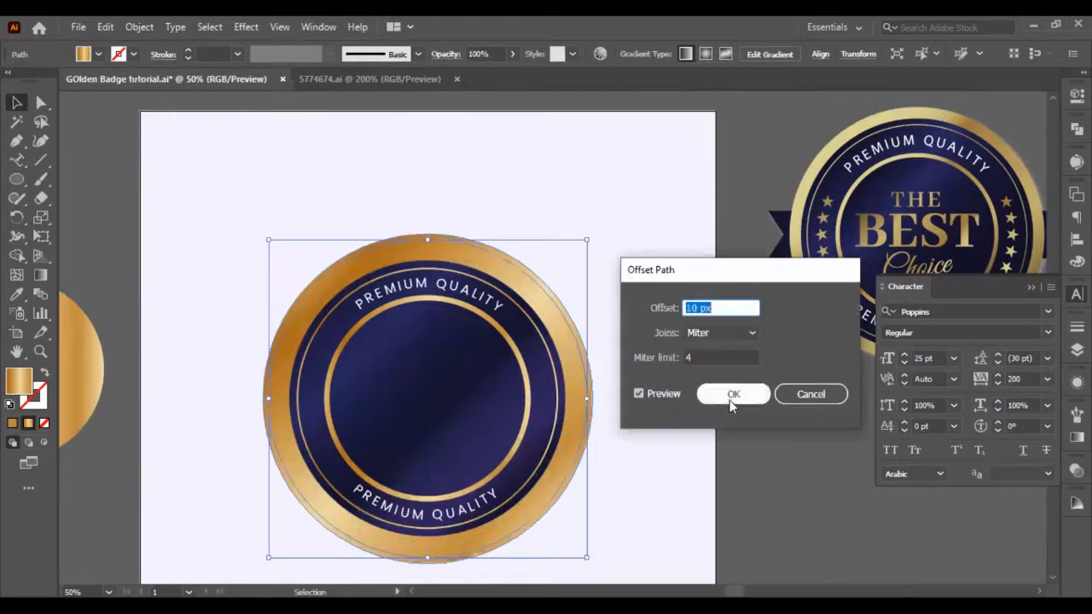
pyautogui.click(715, 398)
pyautogui.press('i')
pyautogui.click(394, 383)
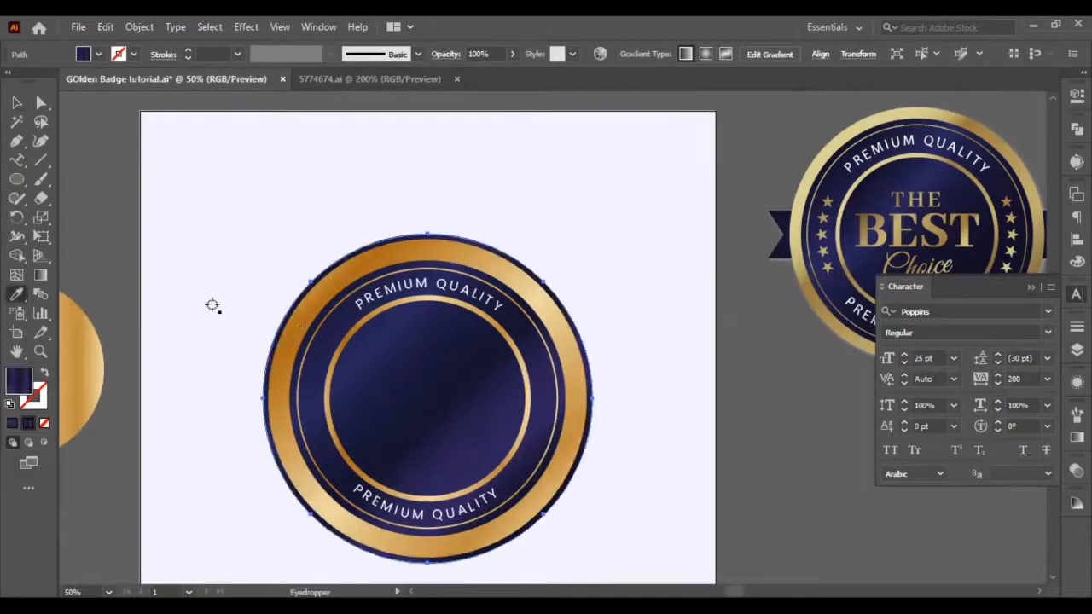
pyautogui.press('v')
pyautogui.click(553, 227)
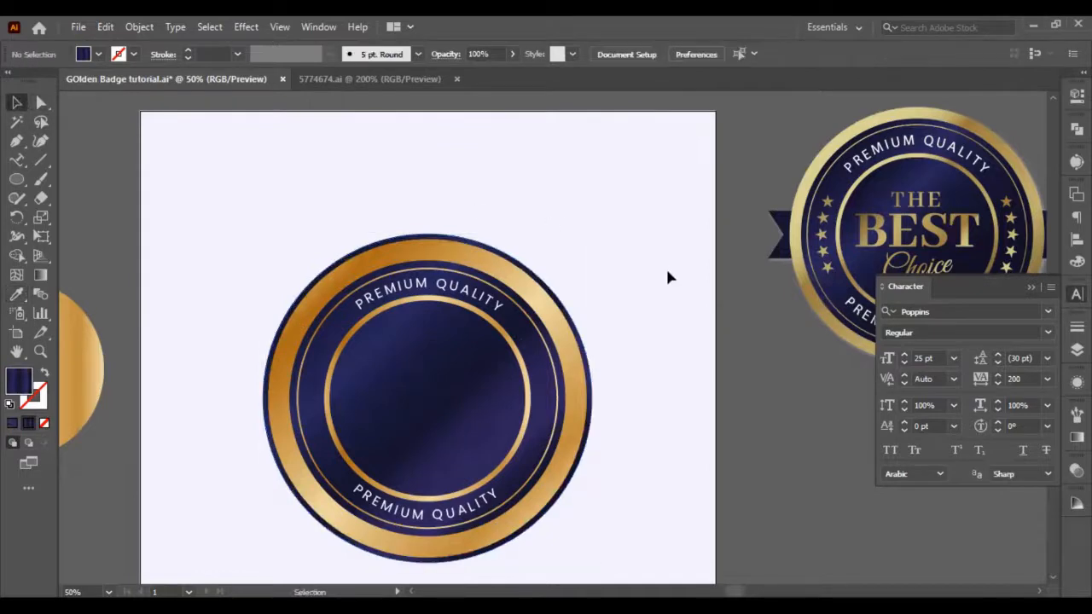
# Draw a small star on the blank area above the badge and fill it with the gold gradient of the outer ring
pyautogui.scroll(1, 390, 415)
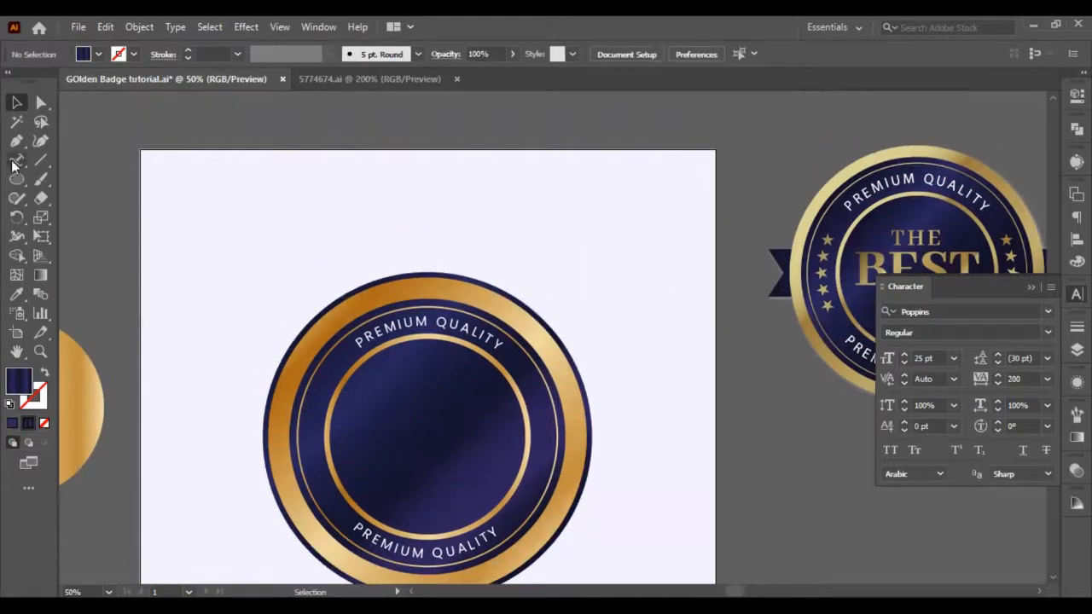
pyautogui.moveTo(16, 180); pyautogui.dragTo(83, 254)
pyautogui.moveTo(183, 246); pyautogui.dragTo(191, 256)
pyautogui.click(17, 103)
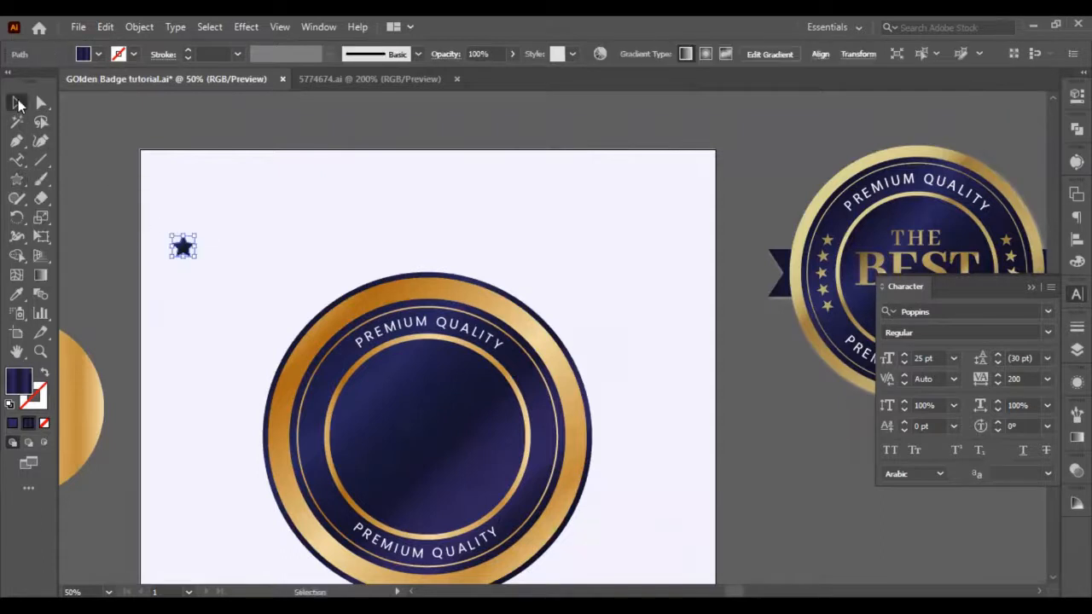
pyautogui.click(16, 293)
pyautogui.click(286, 358)
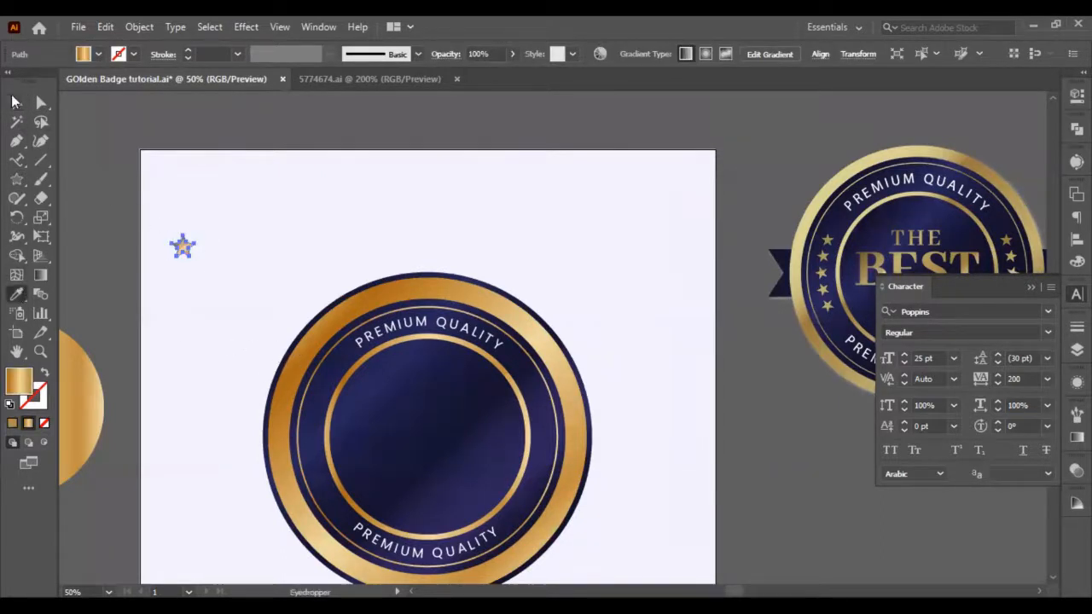
pyautogui.click(15, 102)
pyautogui.click(207, 274)
# Move the gold star onto the left side of the navy band between the gold rings
pyautogui.scroll(1, 190, 247)
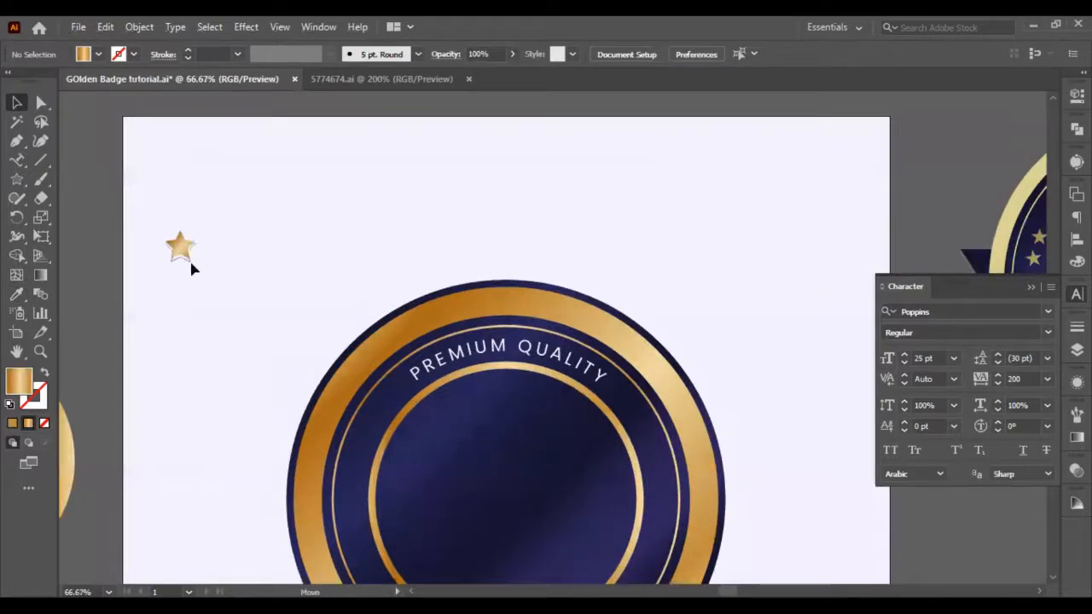
pyautogui.moveTo(191, 269); pyautogui.dragTo(370, 436)
pyautogui.scroll(3, 373, 459)
pyautogui.scroll(-4, 370, 437)
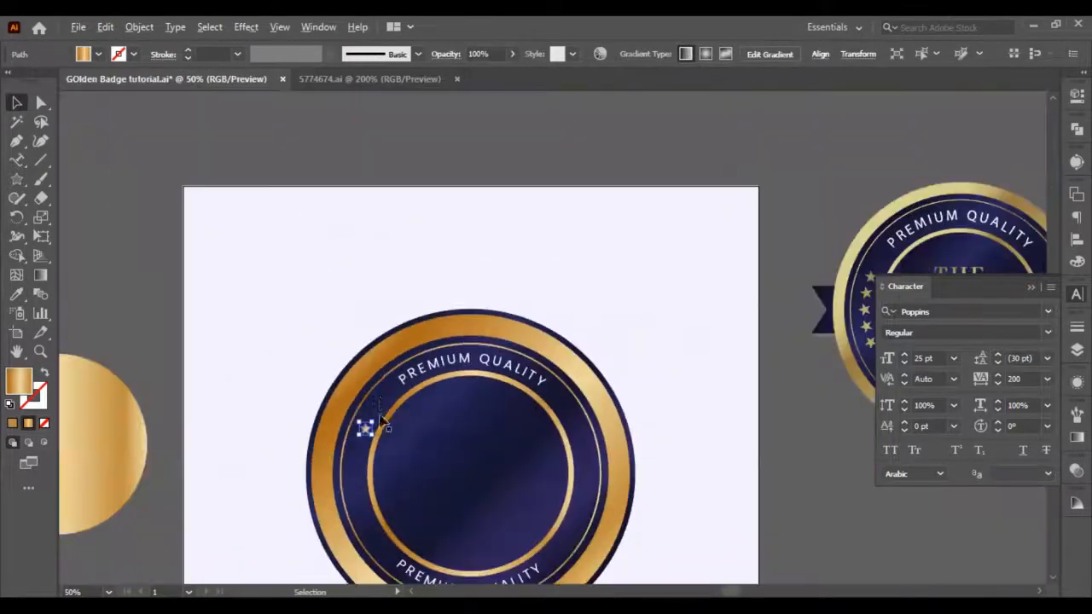
pyautogui.scroll(3, 384, 422)
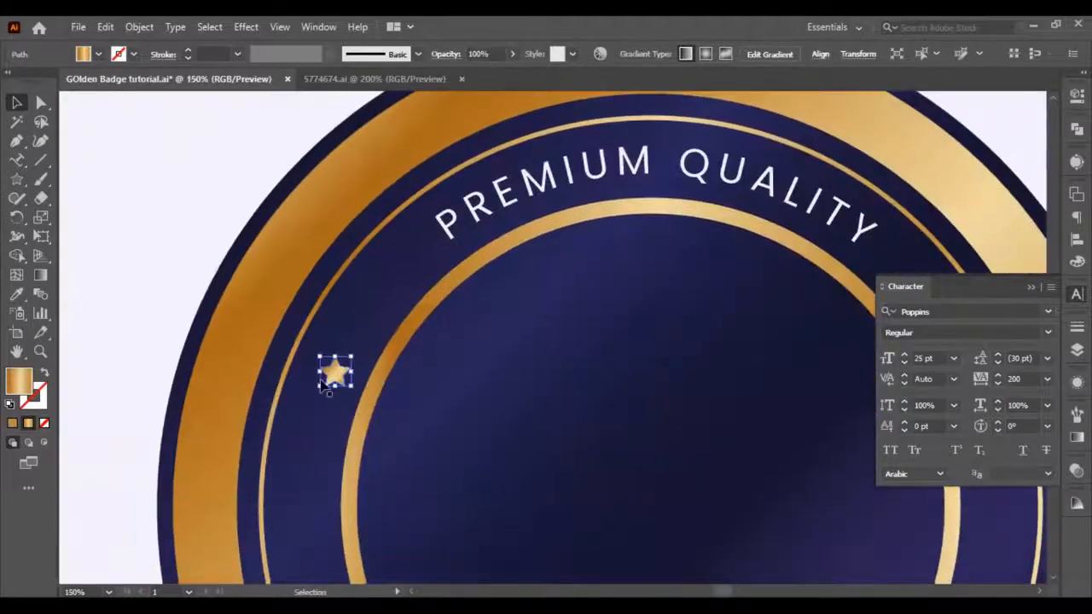
# Copy the star down along the left curve of the navy band to make a column of five stars
pyautogui.moveTo(339, 379); pyautogui.dragTo(303, 469)
pyautogui.scroll(-3, 303, 469)
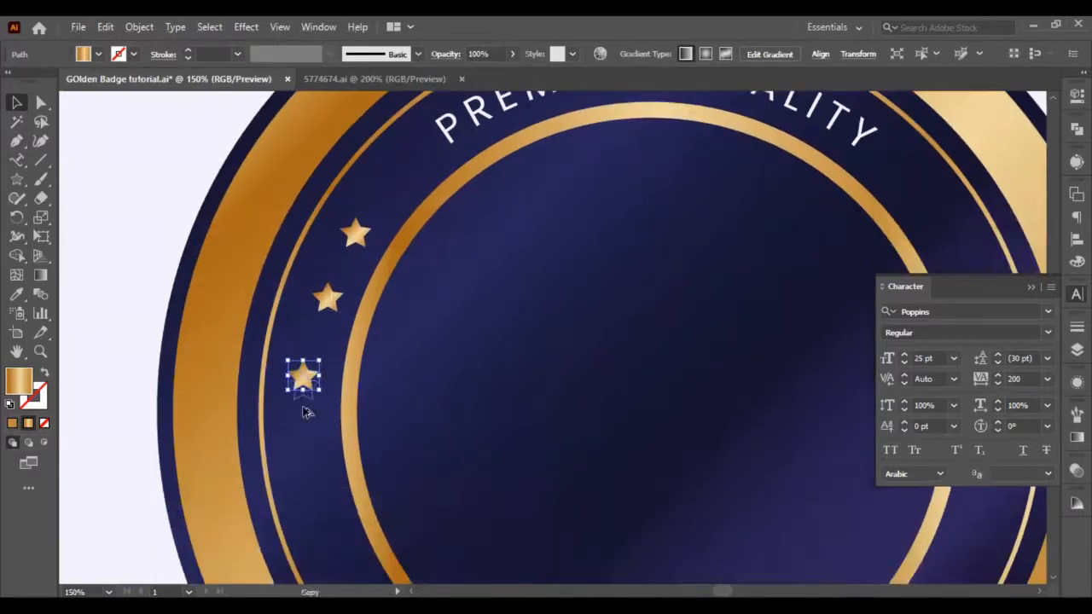
pyautogui.moveTo(307, 412); pyautogui.dragTo(331, 555)
pyautogui.scroll(-2, 322, 522)
pyautogui.scroll(-1, 320, 484)
pyautogui.hscroll(1, 332, 482)
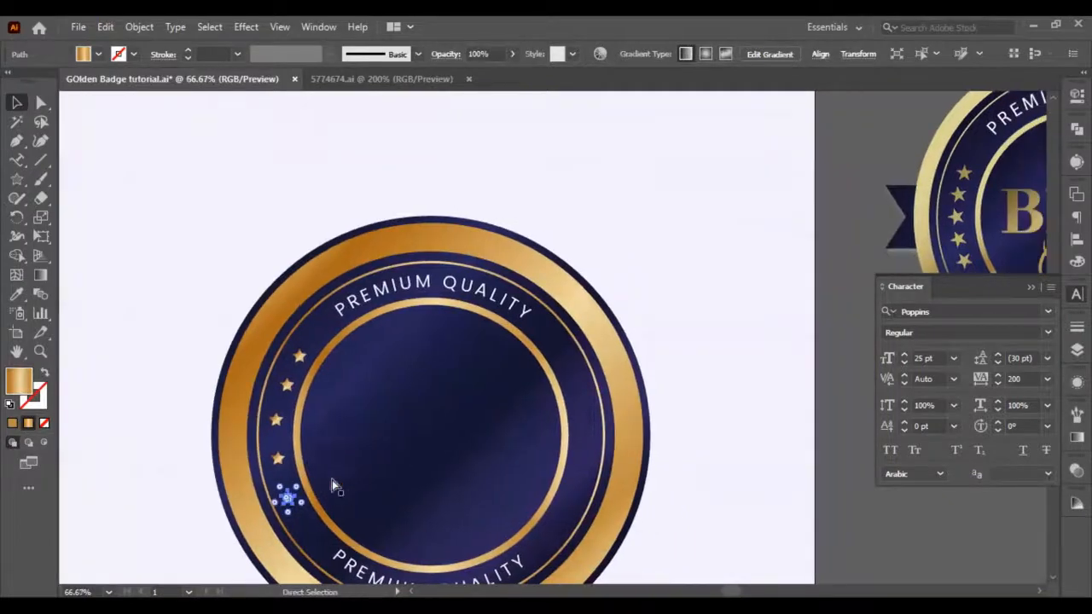
# Select all five stars and left-align them to the middle star, and deselect them
pyautogui.press('v')
pyautogui.keyDown('shift'); pyautogui.click(278, 459); pyautogui.keyUp('shift')
pyautogui.keyDown('shift'); pyautogui.click(276, 419); pyautogui.keyUp('shift')
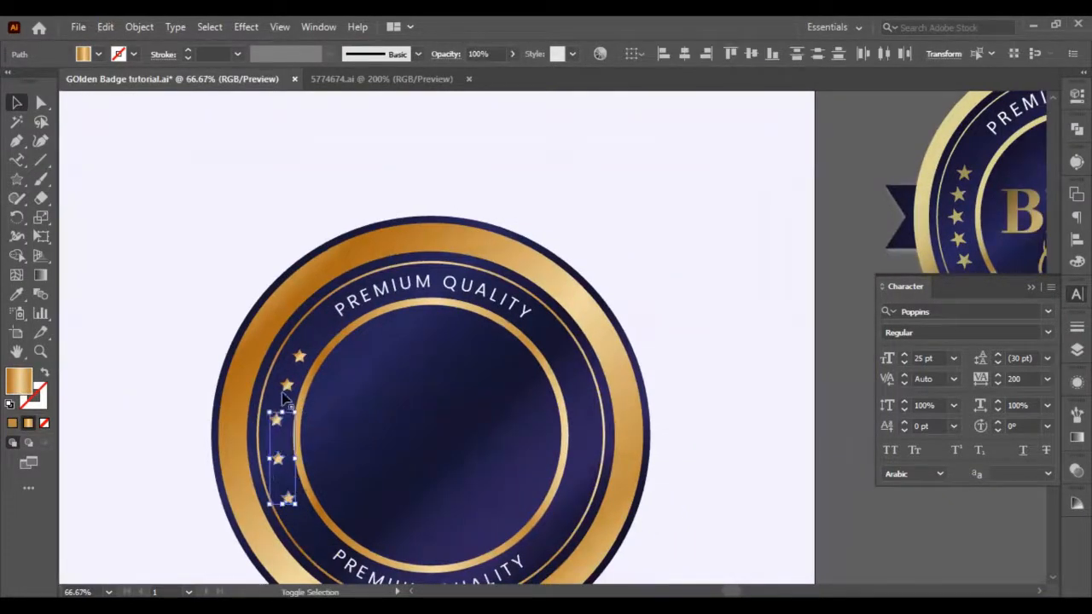
pyautogui.keyDown('shift'); pyautogui.click(287, 385); pyautogui.keyUp('shift')
pyautogui.keyDown('shift'); pyautogui.click(299, 357); pyautogui.keyUp('shift')
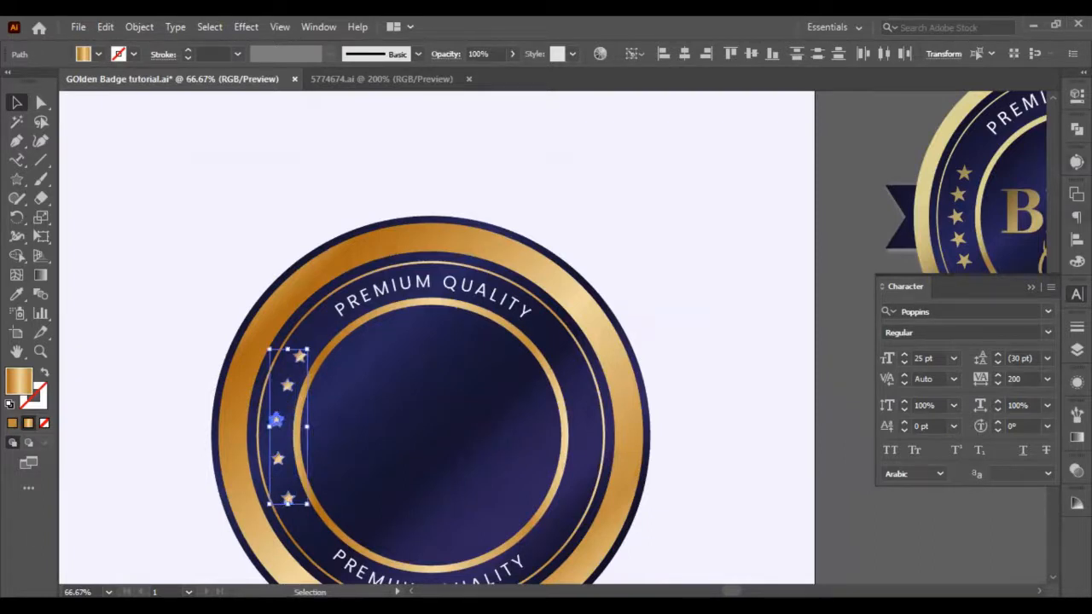
pyautogui.hotkey('shift', 'F7')
pyautogui.click(889, 231)
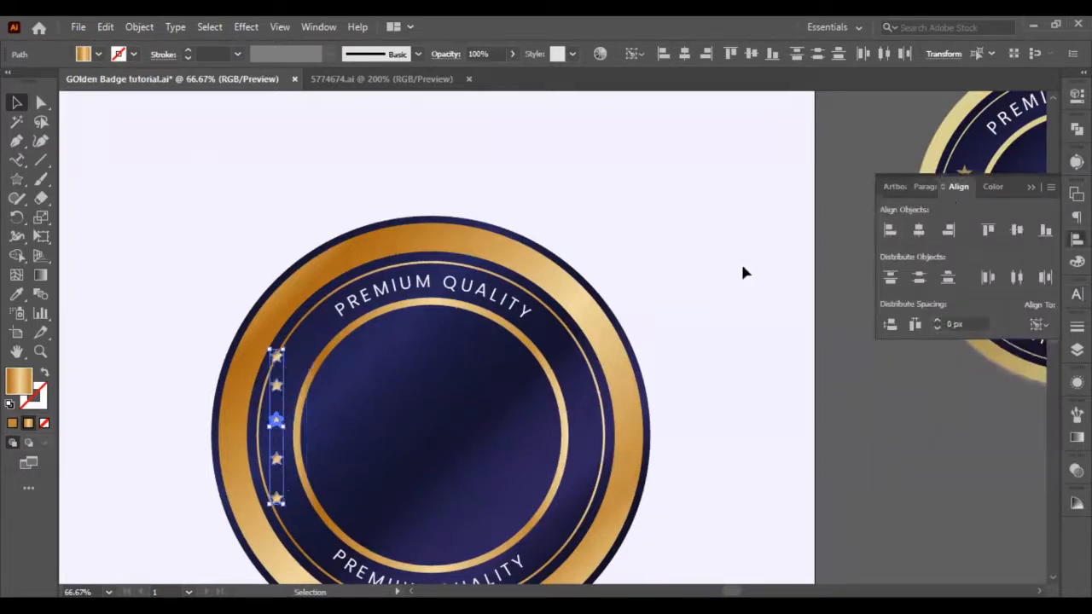
pyautogui.click(742, 271)
# Nudge the top star right by three large increments and the second star by one to follow the band's curve
pyautogui.click(276, 357)
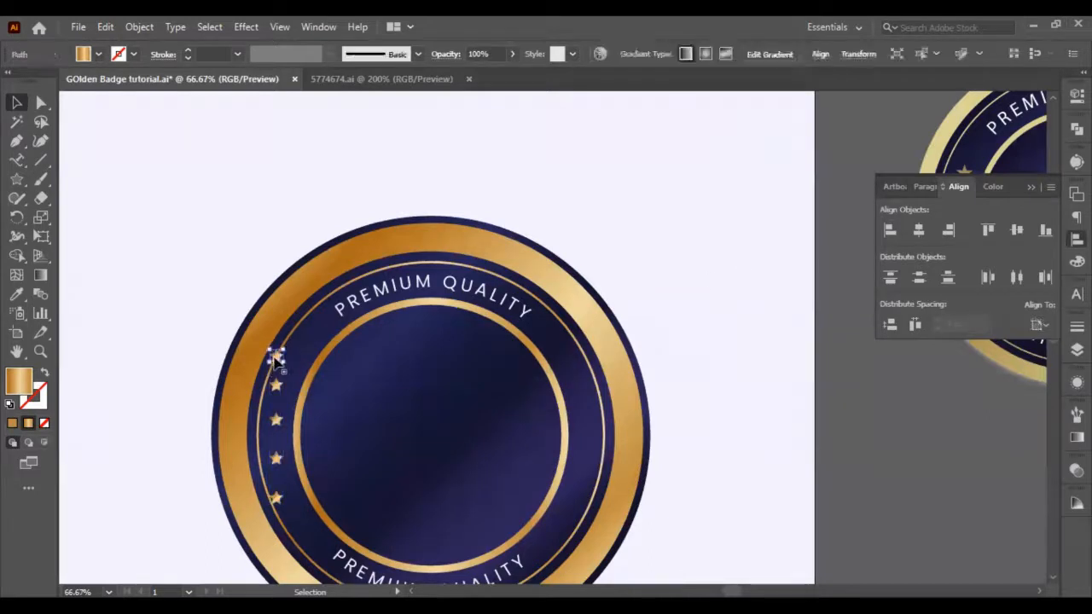
pyautogui.hotkey('shift', 'Right')
pyautogui.hotkey('shift', 'Right')
pyautogui.hotkey('shift', 'Right')
pyautogui.click(274, 389)
pyautogui.hotkey('shift', 'Right')
# Select all five stars with the top star as key object and distribute them vertically with 10 px spacing
pyautogui.keyDown('shift'); pyautogui.click(274, 500); pyautogui.keyUp('shift')
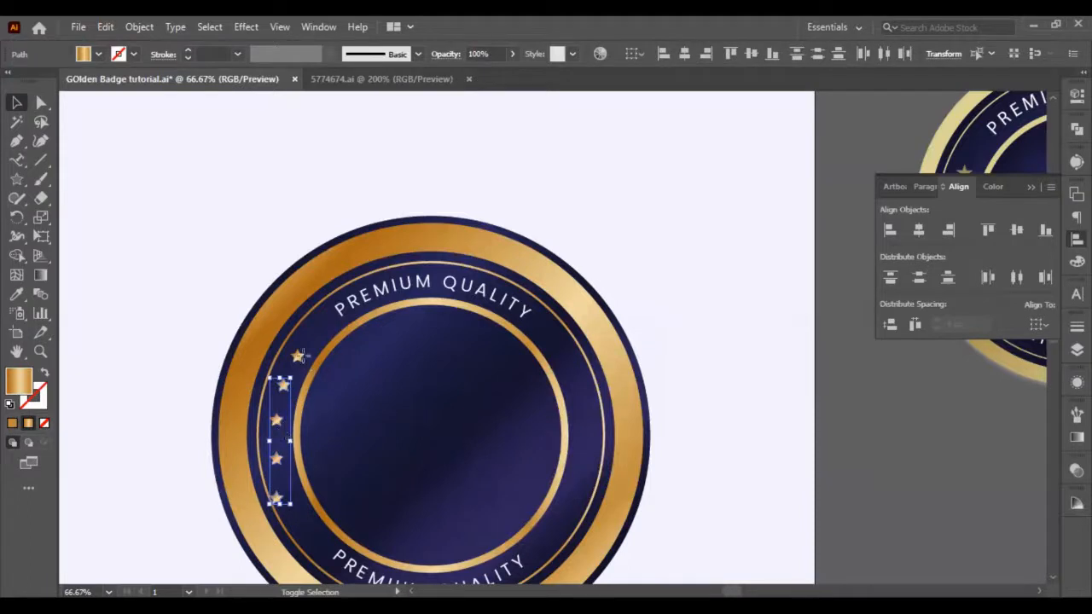
pyautogui.keyDown('shift'); pyautogui.click(298, 355); pyautogui.keyUp('shift')
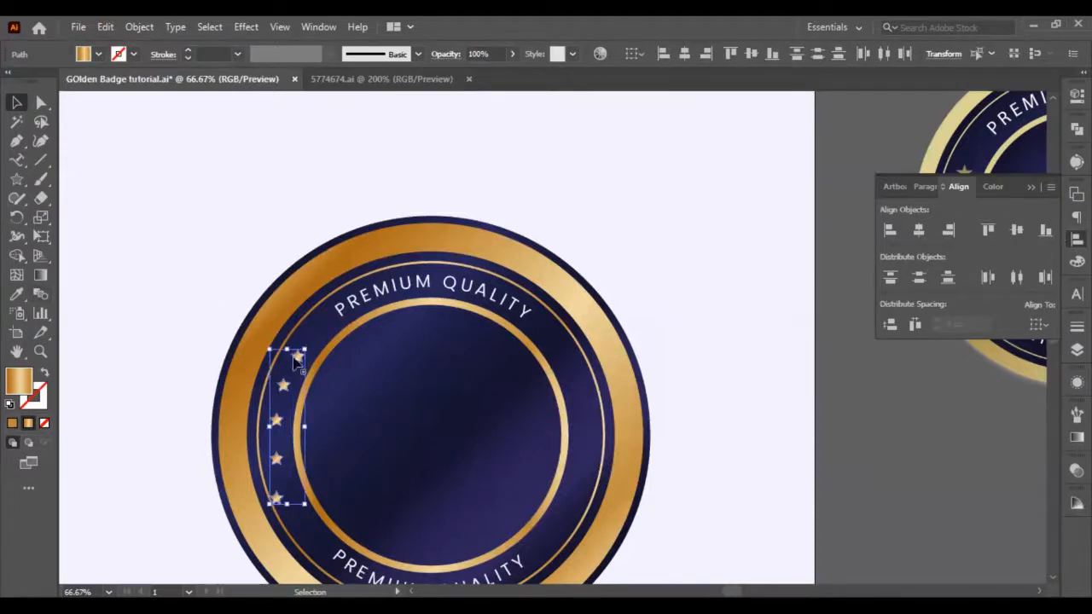
pyautogui.click(294, 357)
pyautogui.click(949, 323)
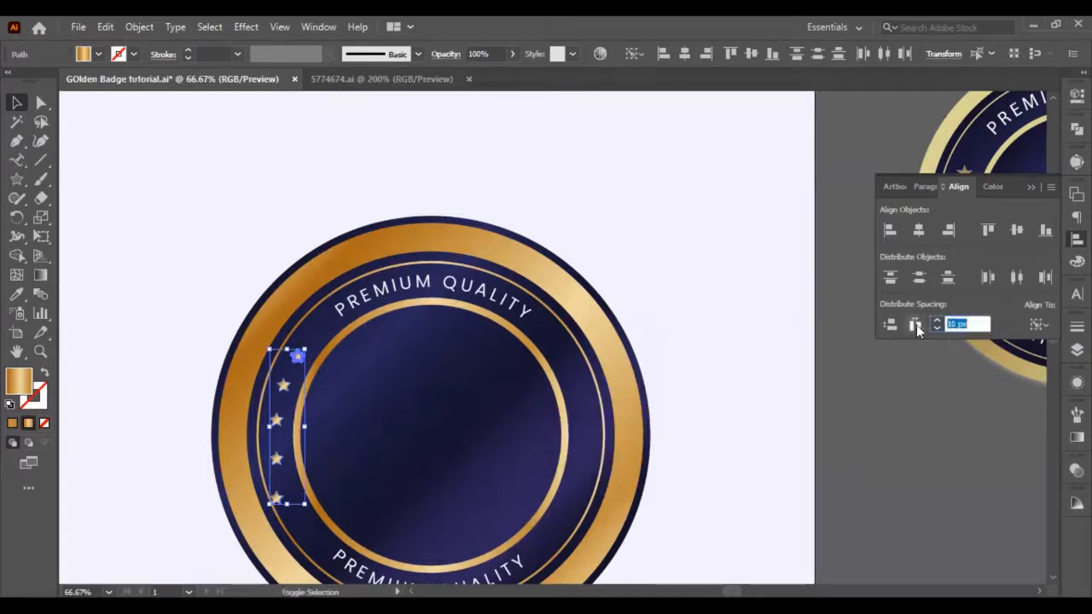
pyautogui.click(887, 326)
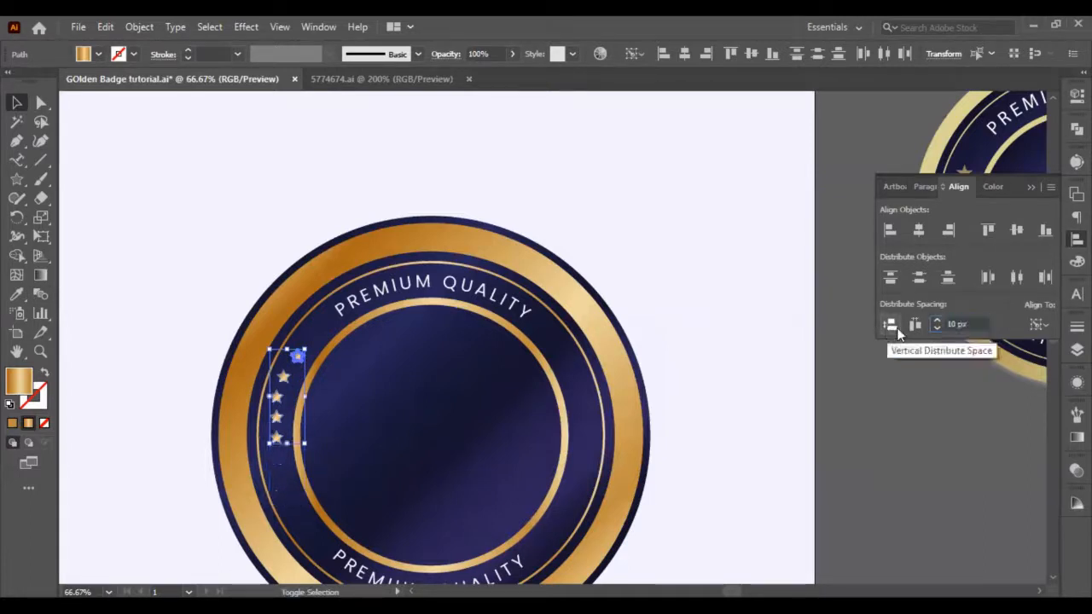
# Try a vertical distribution spacing of 30 px between the five stars
pyautogui.click(955, 324)
pyautogui.write('30')
pyautogui.click(892, 328)
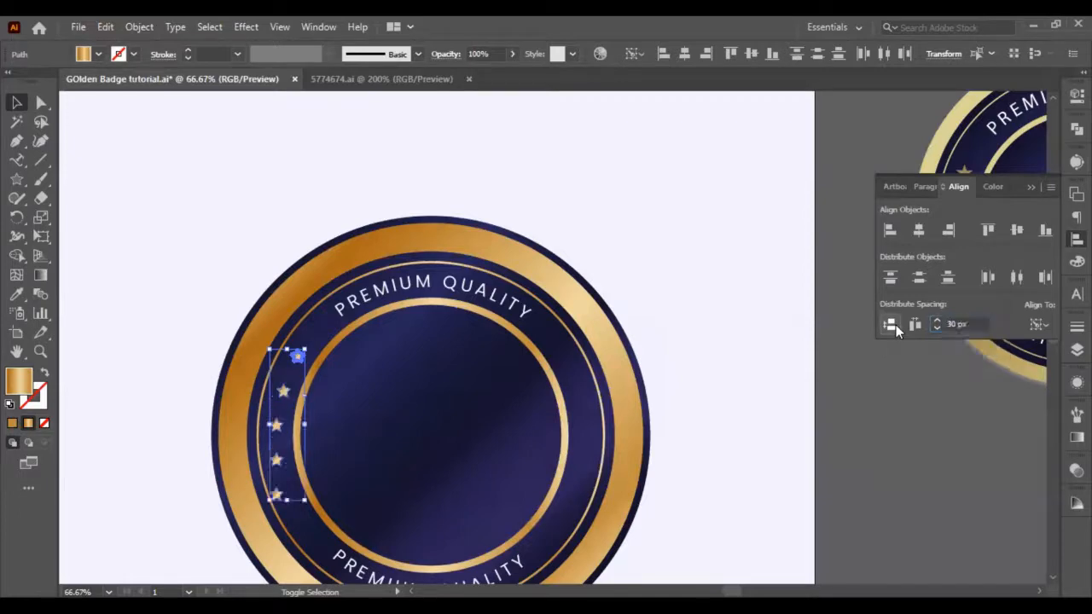
# Distribute the five stars vertically with 20 px spacing and deselect them
pyautogui.click(950, 324)
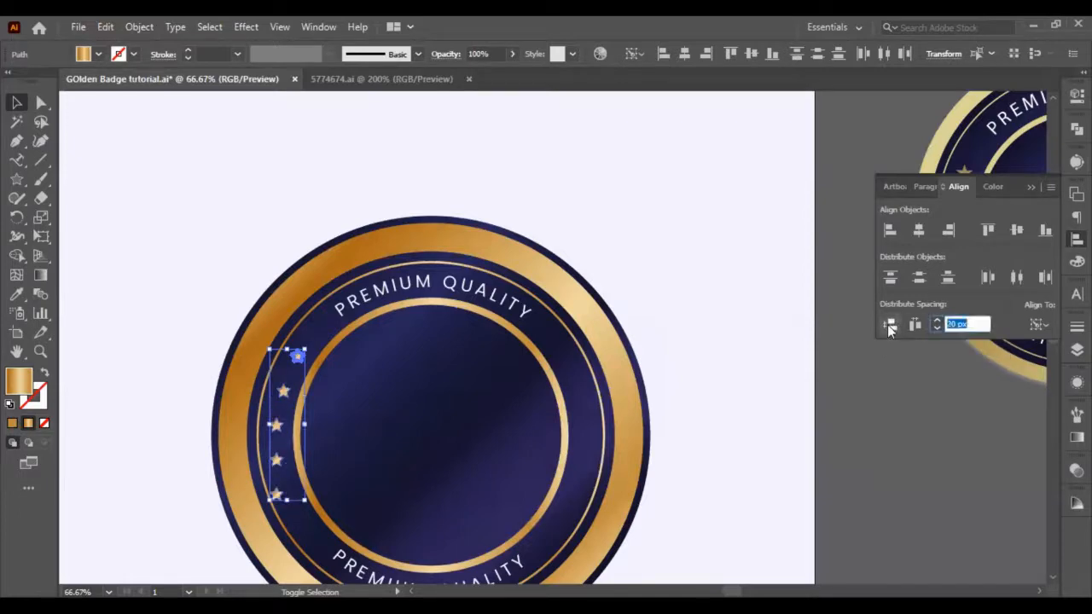
pyautogui.click(889, 326)
pyautogui.click(800, 433)
pyautogui.scroll(1, 271, 462)
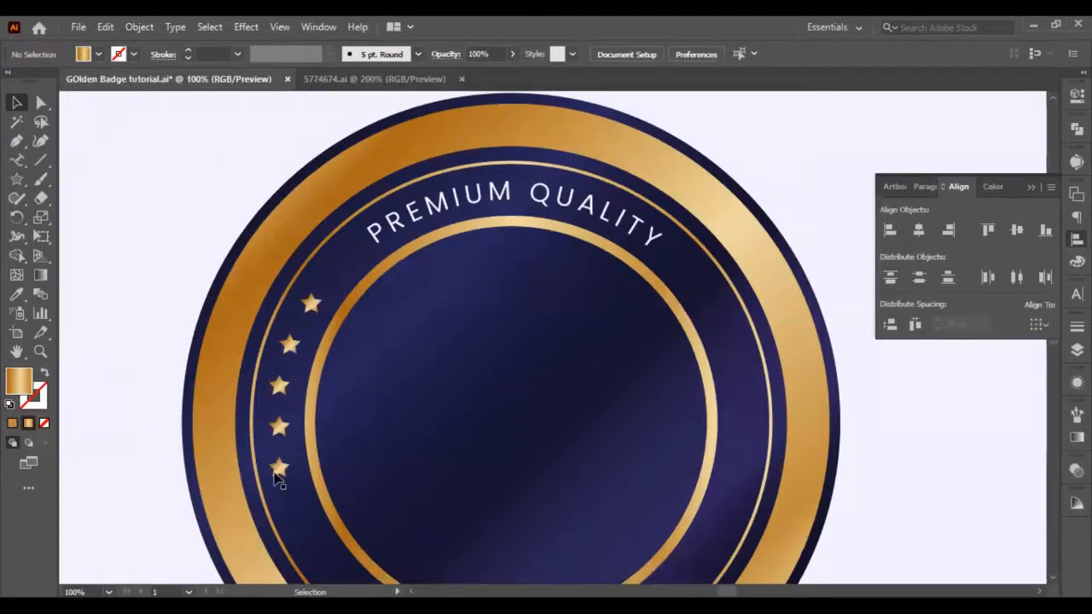
# Shift the lowest star right, then align all five stars to the left edge of the middle star as key object
pyautogui.moveTo(279, 468); pyautogui.dragTo(290, 465)
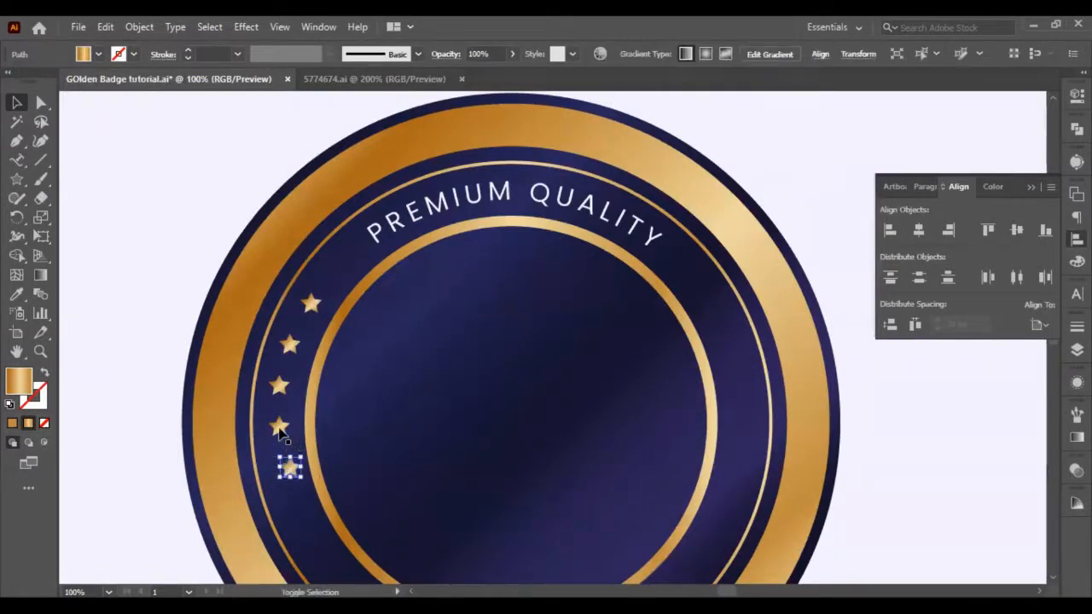
pyautogui.keyDown('shift'); pyautogui.click(279, 427); pyautogui.keyUp('shift')
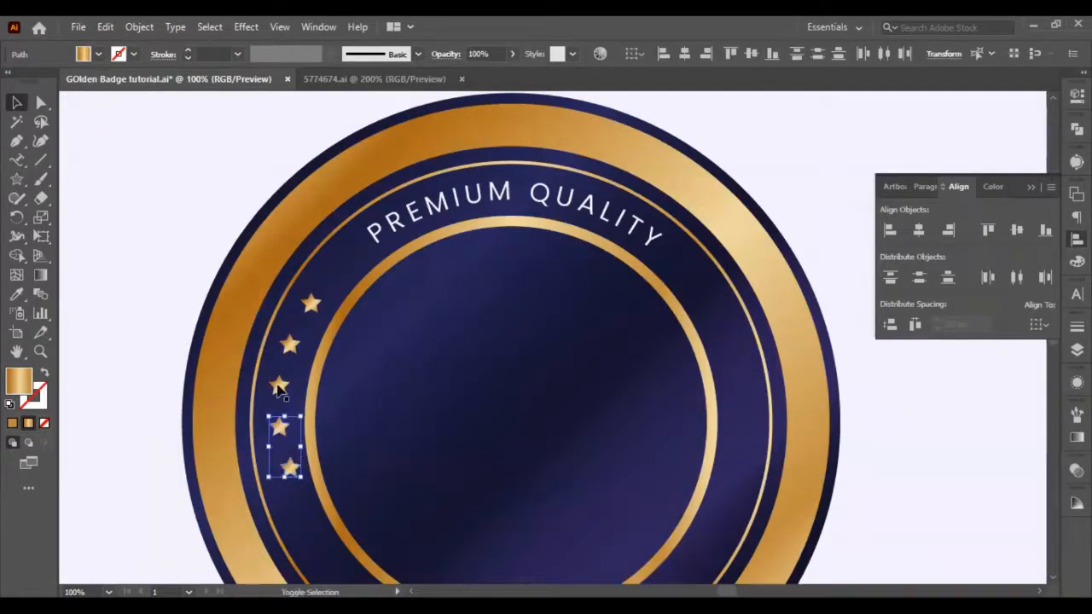
pyautogui.keyDown('shift'); pyautogui.click(279, 386); pyautogui.keyUp('shift')
pyautogui.keyDown('shift'); pyautogui.click(289, 344); pyautogui.keyUp('shift')
pyautogui.keyDown('shift'); pyautogui.click(311, 303); pyautogui.keyUp('shift')
pyautogui.click(279, 385)
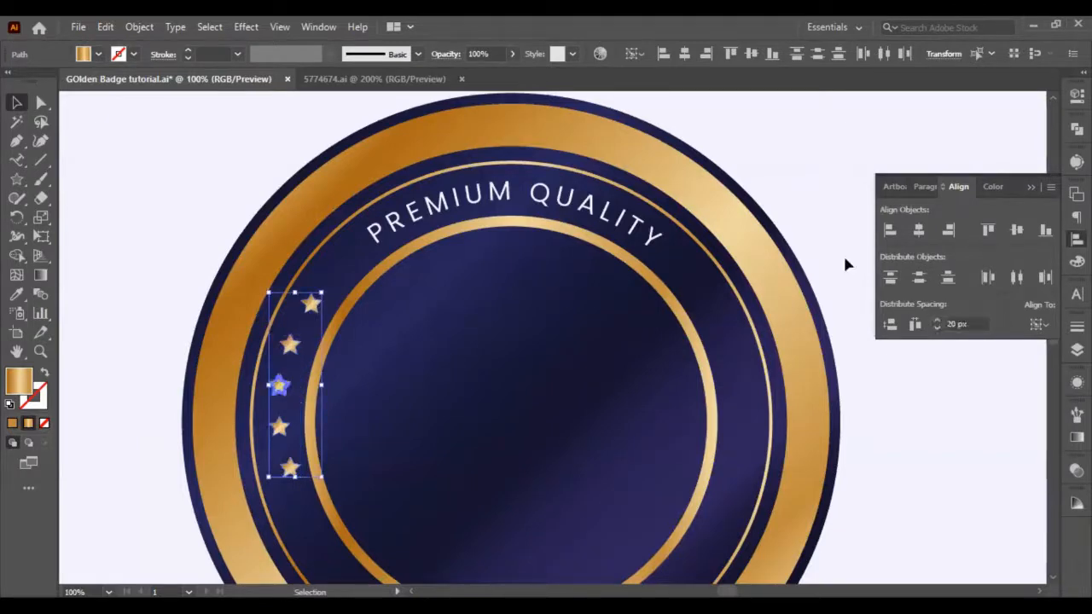
pyautogui.click(891, 230)
pyautogui.click(837, 160)
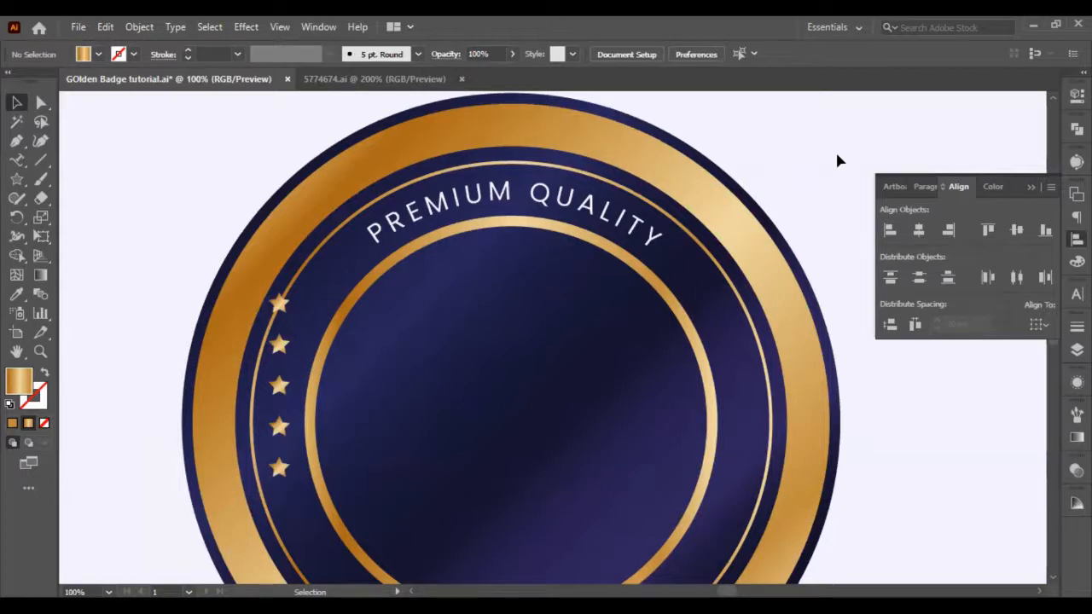
# Move the top and bottom stars of the column right together by about 20 px
pyautogui.click(279, 303)
pyautogui.keyDown('shift'); pyautogui.click(282, 471); pyautogui.keyUp('shift')
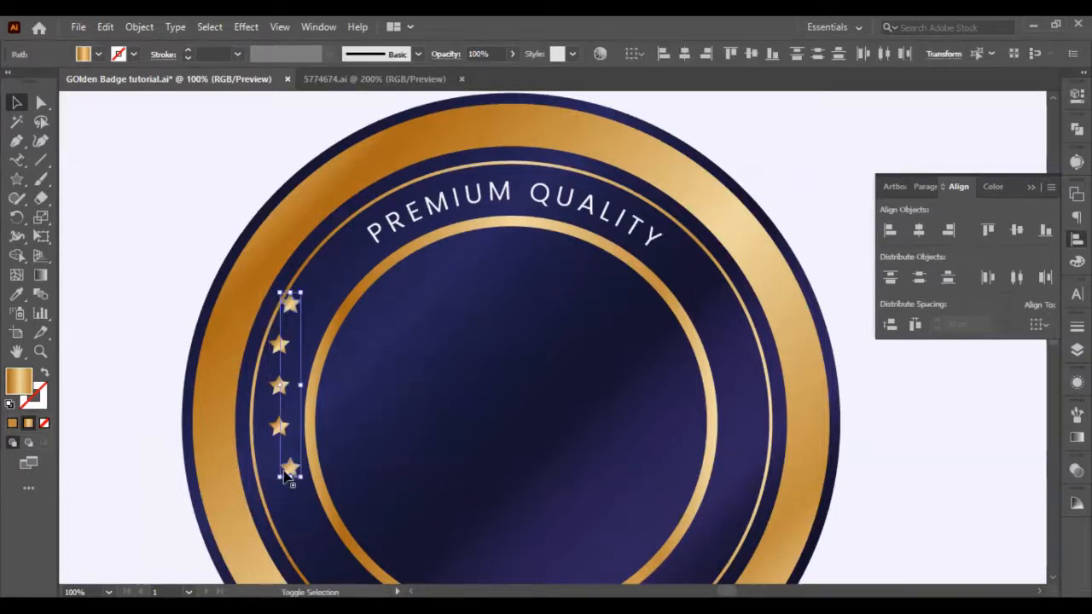
pyautogui.hotkey('shift', 'Right')
pyautogui.hotkey('shift', 'Right')
pyautogui.hotkey('shift', 'Right')
# Move the second and fourth stars right together by one large increment of 10 px and deselect them
pyautogui.click(278, 351)
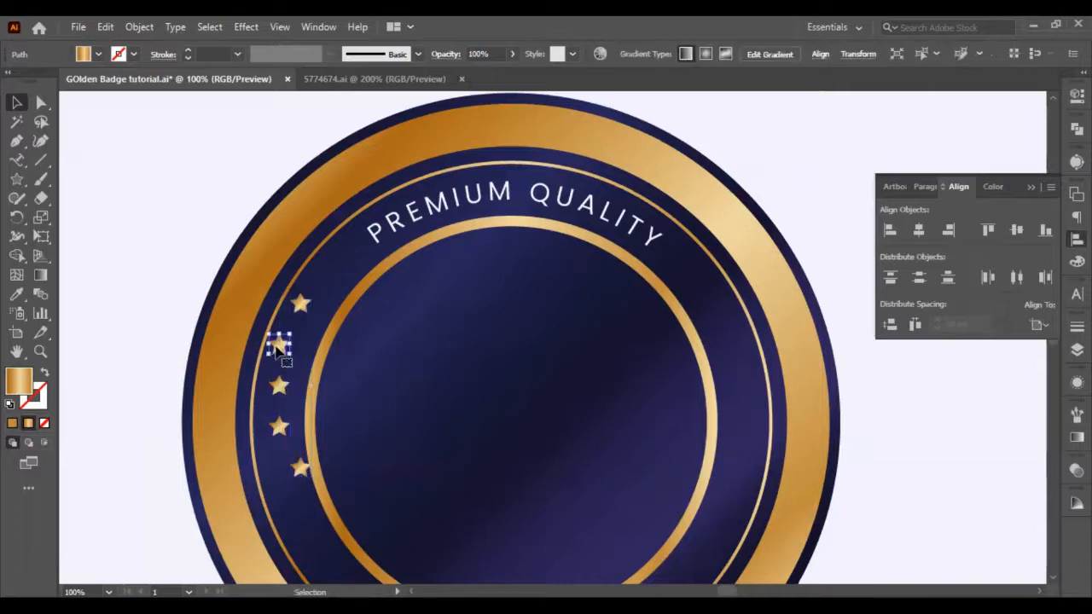
pyautogui.keyDown('shift'); pyautogui.click(279, 426); pyautogui.keyUp('shift')
pyautogui.hotkey('shift', 'Right')
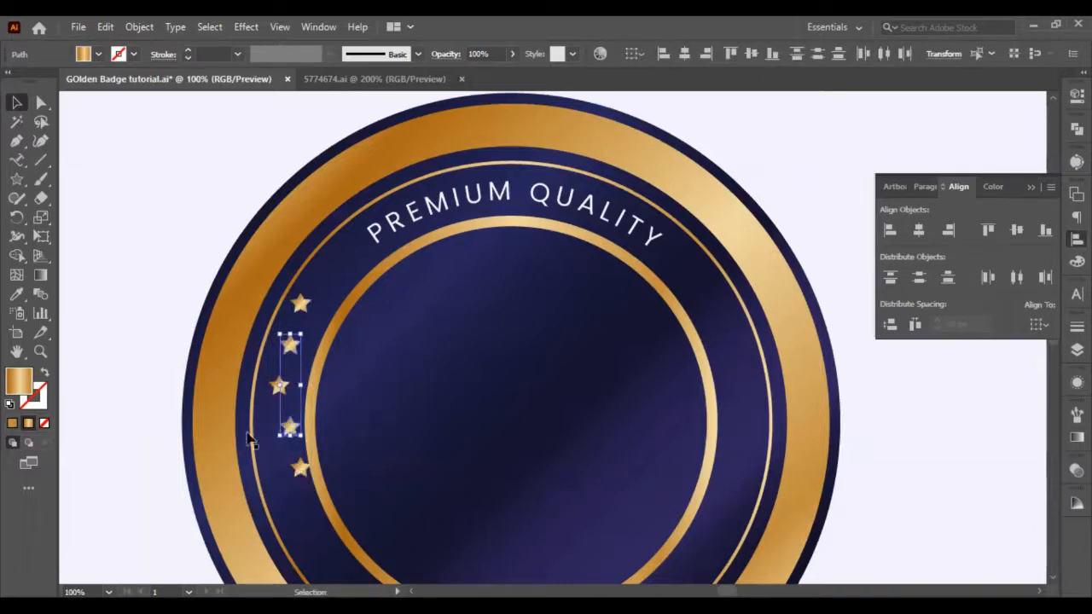
pyautogui.click(159, 312)
# Nudge the top star and the bottom star a further 5 px or so right in small increments
pyautogui.click(299, 303)
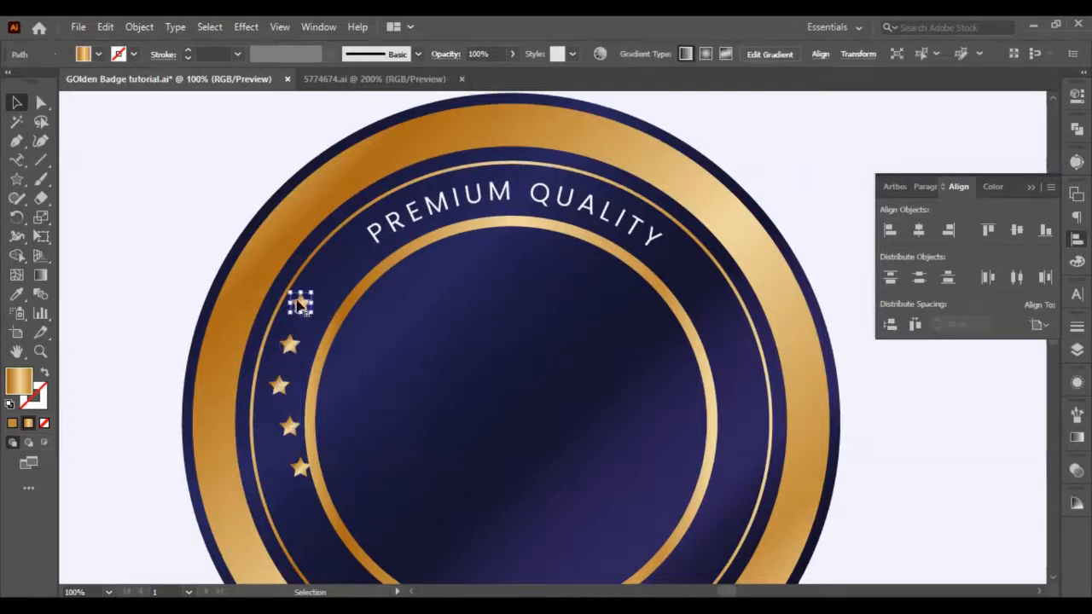
pyautogui.press('Right')
pyautogui.press('Right')
pyautogui.press('Right')
pyautogui.press('Right')
pyautogui.press('Right')
pyautogui.press('Right')
pyautogui.click(301, 469)
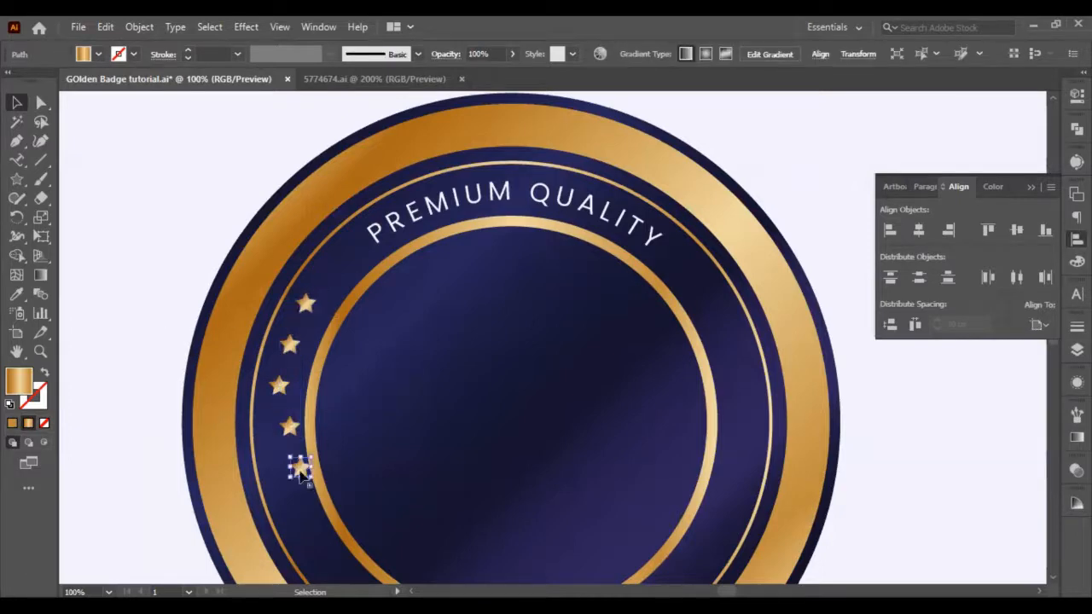
pyautogui.press('Right')
pyautogui.press('Right')
pyautogui.press('Right')
pyautogui.press('Right')
pyautogui.press('Right')
pyautogui.press('Right')
# Group the five stars and center the group vertically on the navy circle as key object
pyautogui.keyDown('shift'); pyautogui.click(290, 425); pyautogui.keyUp('shift')
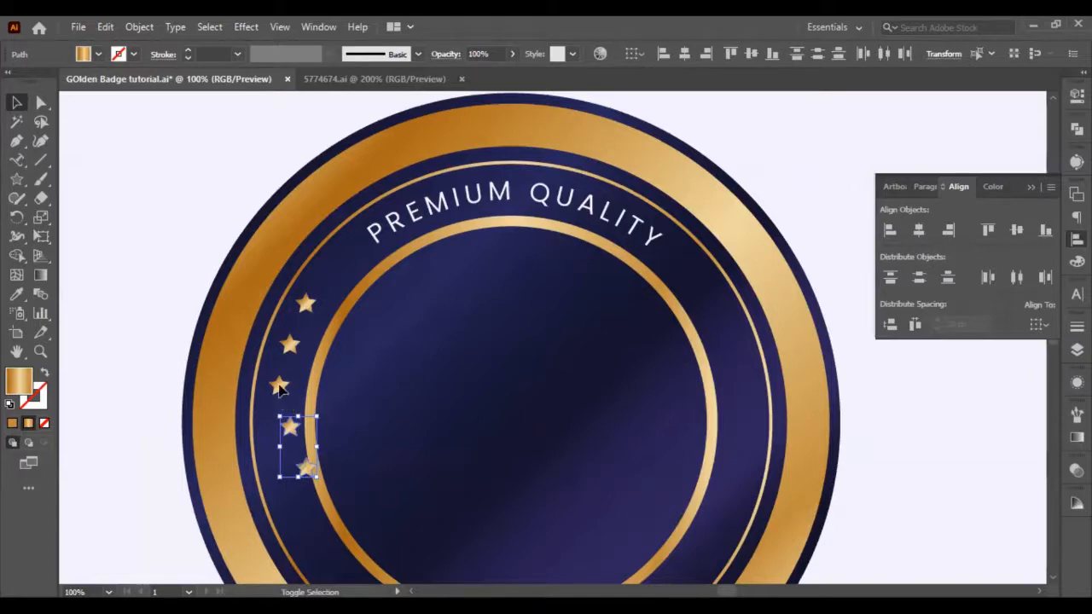
pyautogui.keyDown('shift'); pyautogui.click(280, 388); pyautogui.keyUp('shift')
pyautogui.keyDown('shift'); pyautogui.click(290, 343); pyautogui.keyUp('shift')
pyautogui.keyDown('shift'); pyautogui.click(305, 305); pyautogui.keyUp('shift')
pyautogui.press('ctrl')
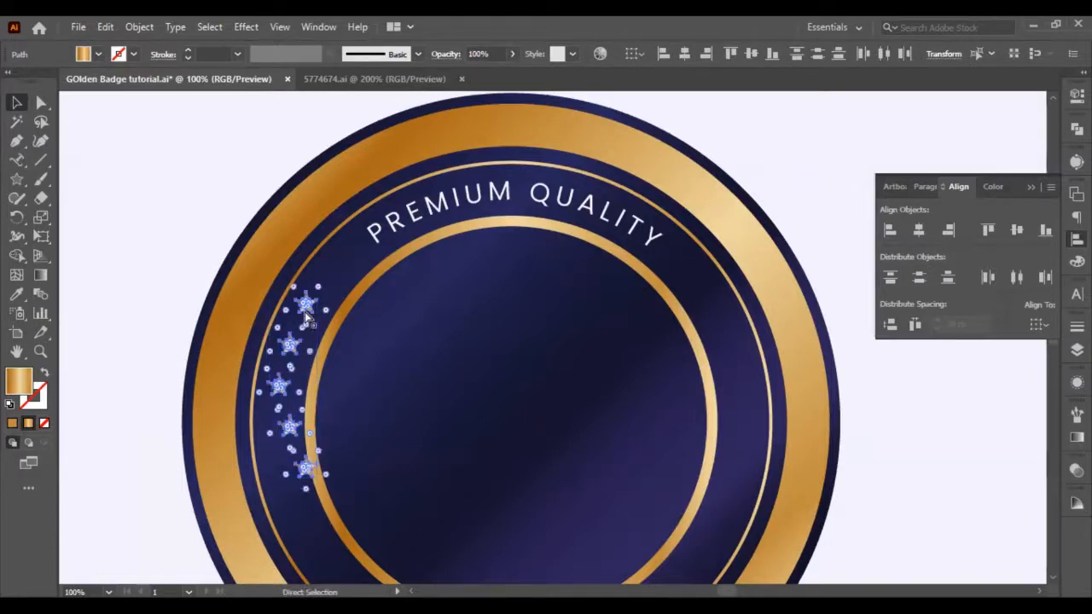
pyautogui.click(419, 367)
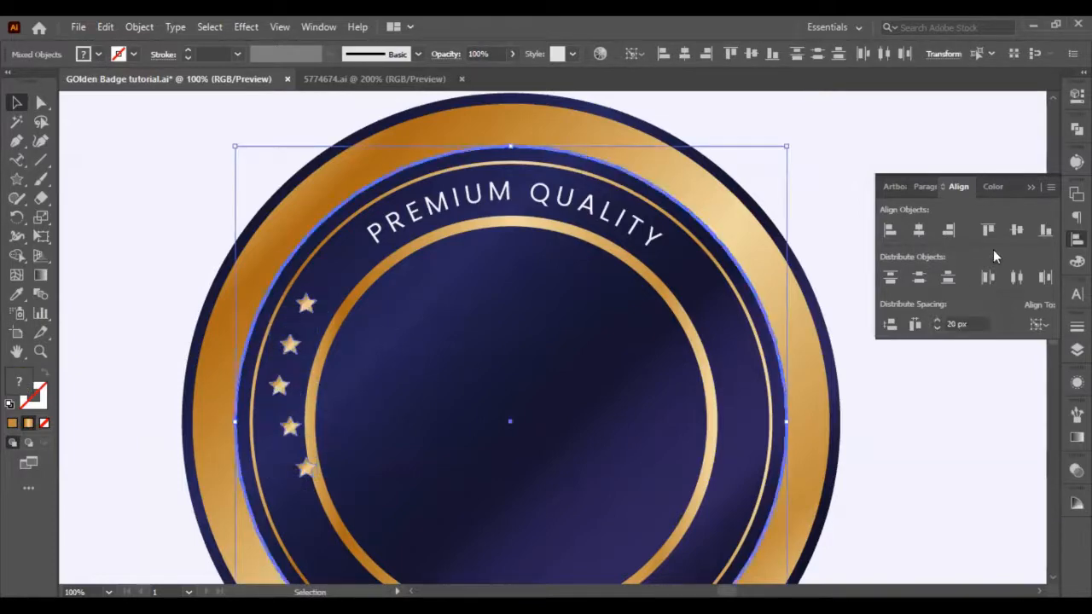
pyautogui.click(1017, 230)
pyautogui.click(932, 435)
# Ungroup the stars and move the top and bottom ones left together by about 12 px
pyautogui.scroll(-2, 475, 409)
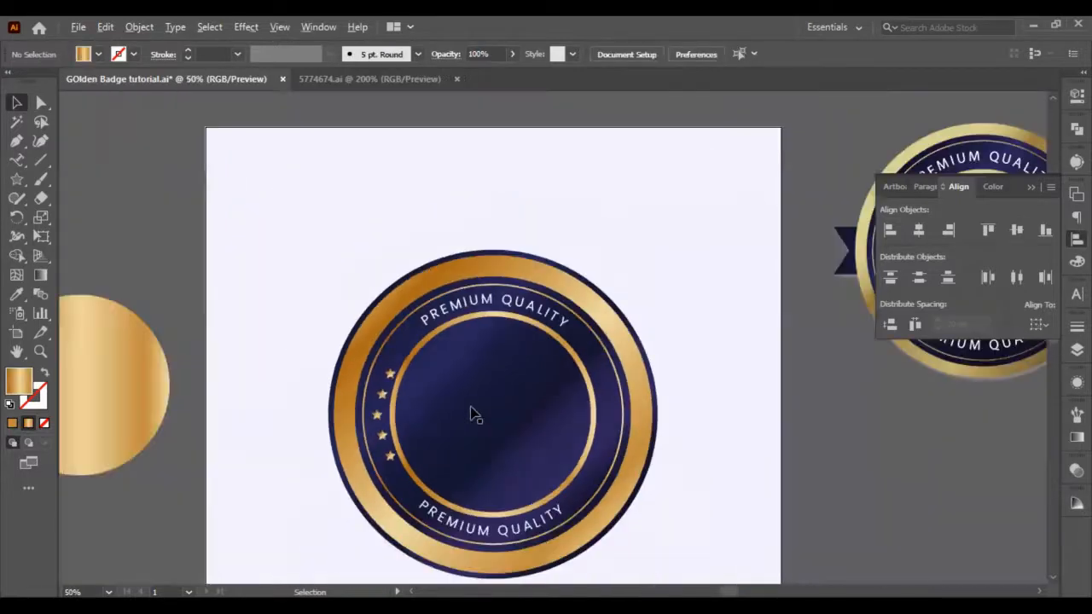
pyautogui.scroll(2, 475, 415)
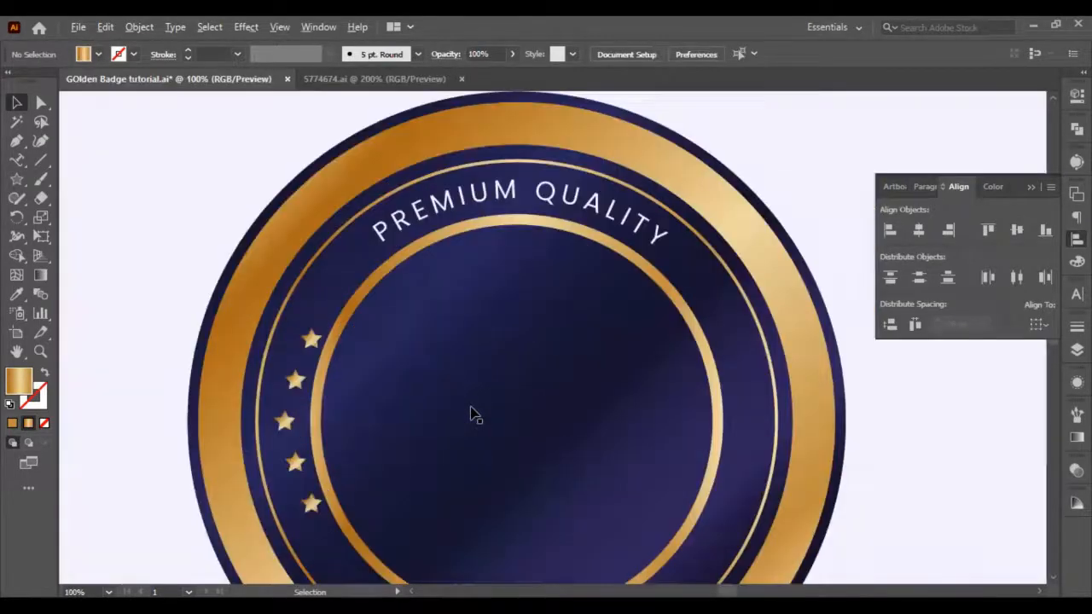
pyautogui.click(308, 343)
pyautogui.hotkey('ctrl', 'shift', 'g')
pyautogui.click(176, 343)
pyautogui.click(312, 341)
pyautogui.keyDown('shift'); pyautogui.click(312, 507); pyautogui.keyUp('shift')
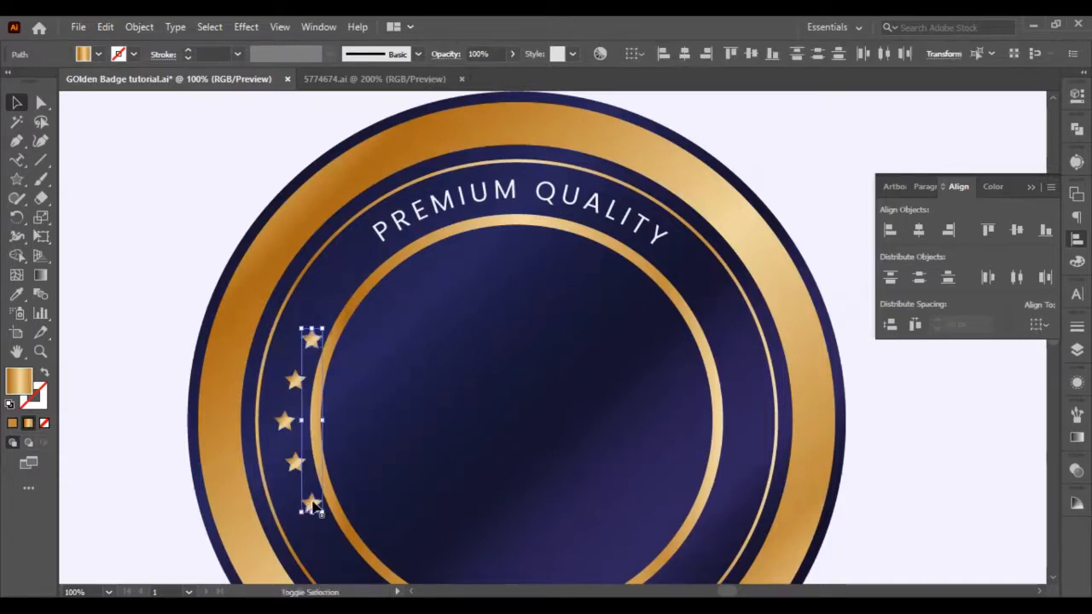
pyautogui.hotkey('shift', 'Left')
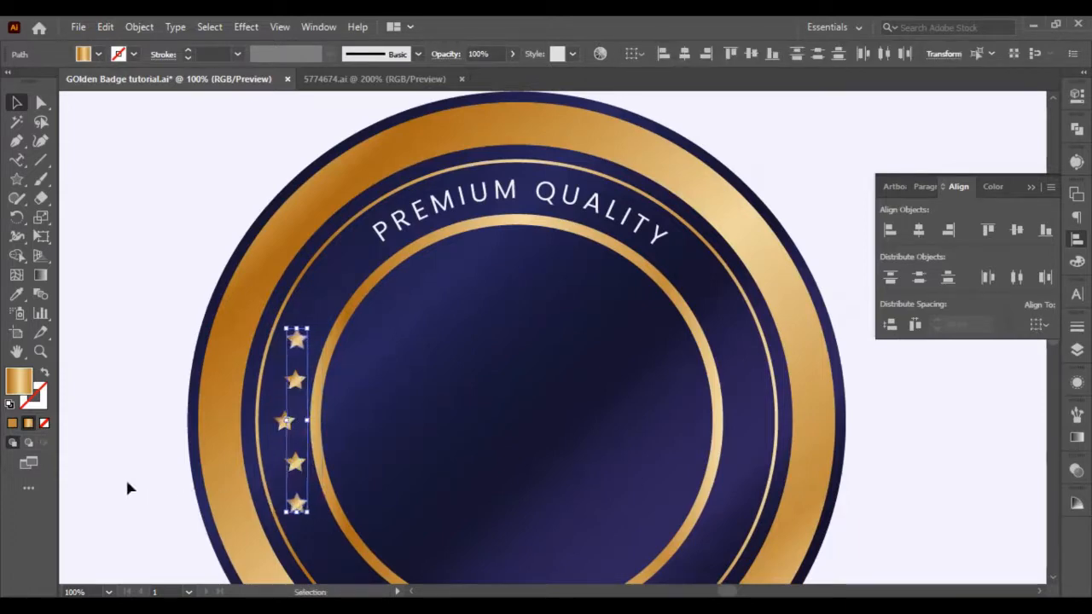
pyautogui.press('Left')
pyautogui.press('Left')
pyautogui.click(128, 488)
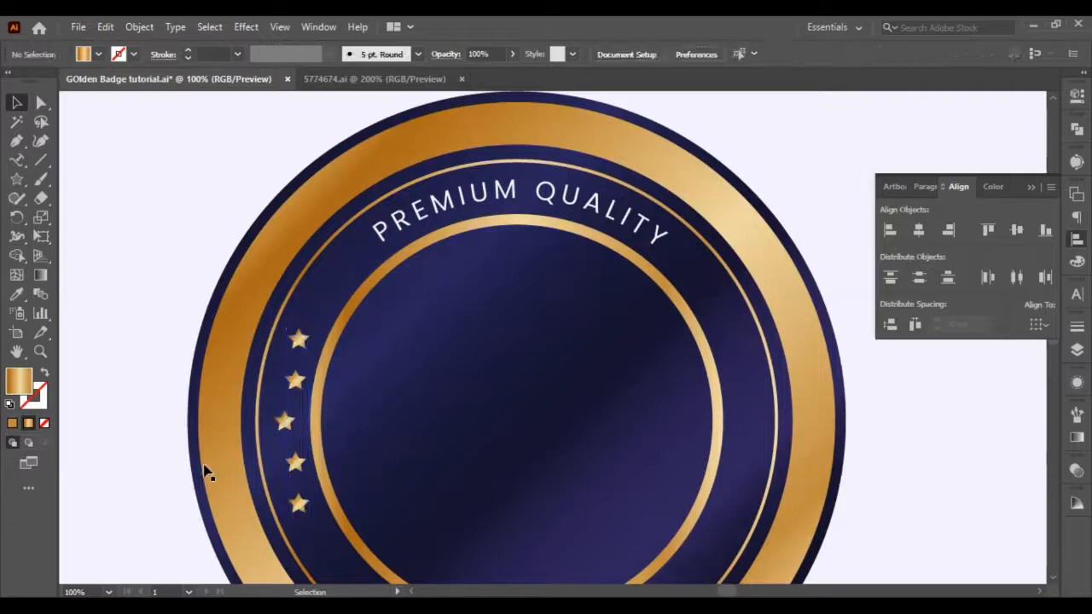
# Nudge the second and fourth stars left by about 8 px each and deselect them
pyautogui.click(295, 380)
pyautogui.press('Left')
pyautogui.press('Left')
pyautogui.press('Left')
pyautogui.press('Left')
pyautogui.press('Left')
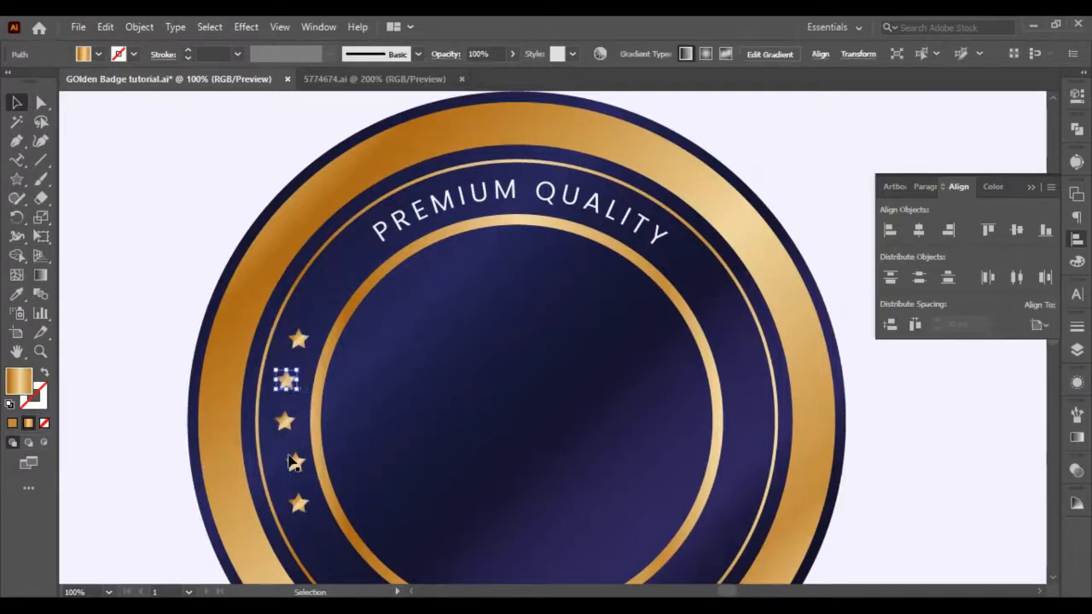
pyautogui.click(295, 461)
pyautogui.press('Left')
pyautogui.press('Left')
pyautogui.press('Left')
pyautogui.press('Left')
pyautogui.press('Left')
pyautogui.press('Left')
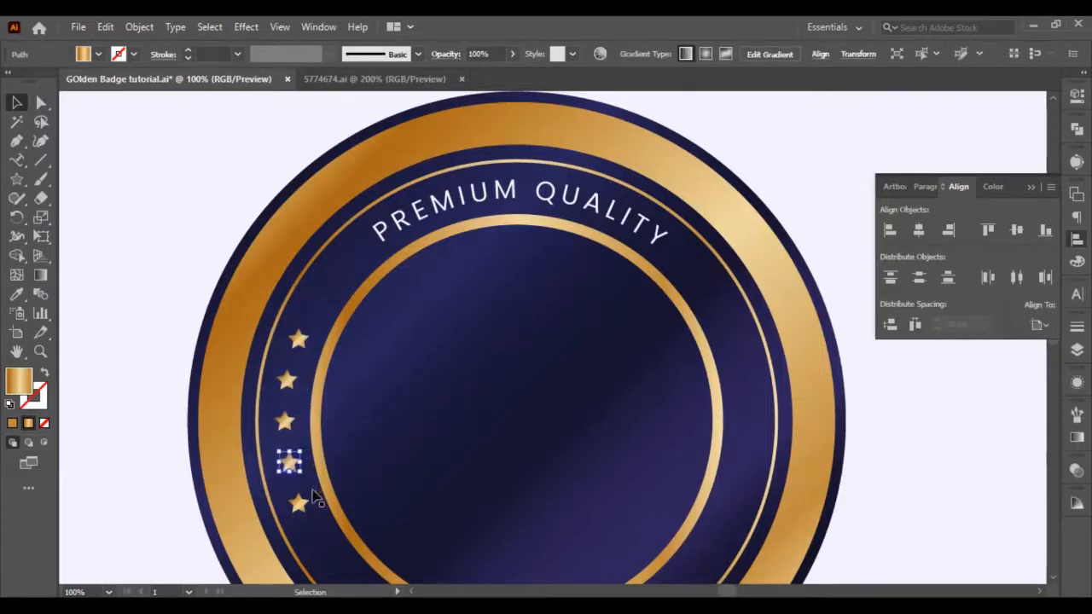
pyautogui.click(151, 465)
# Select only the five stars, leaving out the circles and rings, and group them
pyautogui.scroll(1, 151, 467)
pyautogui.scroll(-2, 295, 427)
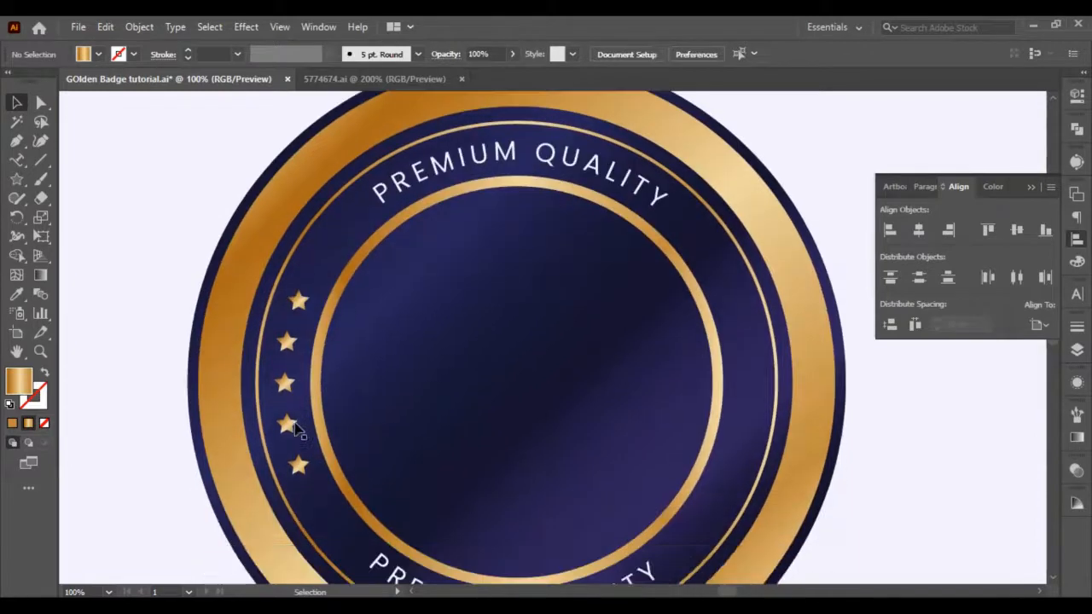
pyautogui.scroll(-2, 349, 352)
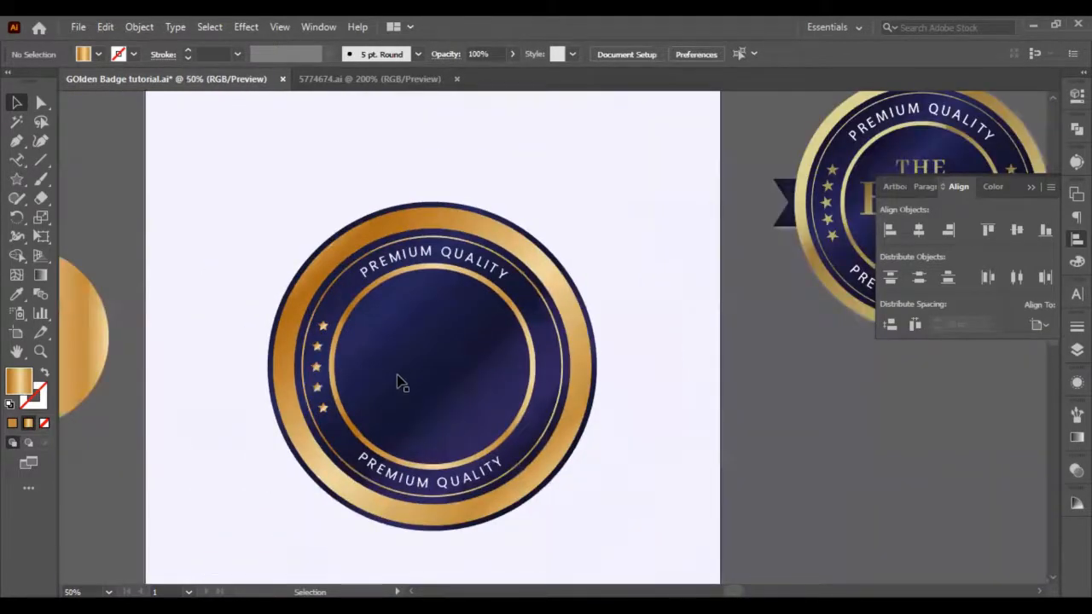
pyautogui.hscroll(-1, 312, 355)
pyautogui.scroll(1, 350, 358)
pyautogui.moveTo(234, 287); pyautogui.dragTo(355, 463)
pyautogui.moveTo(261, 249); pyautogui.dragTo(401, 291)
pyautogui.keyDown('shift'); pyautogui.click(401, 314); pyautogui.keyUp('shift')
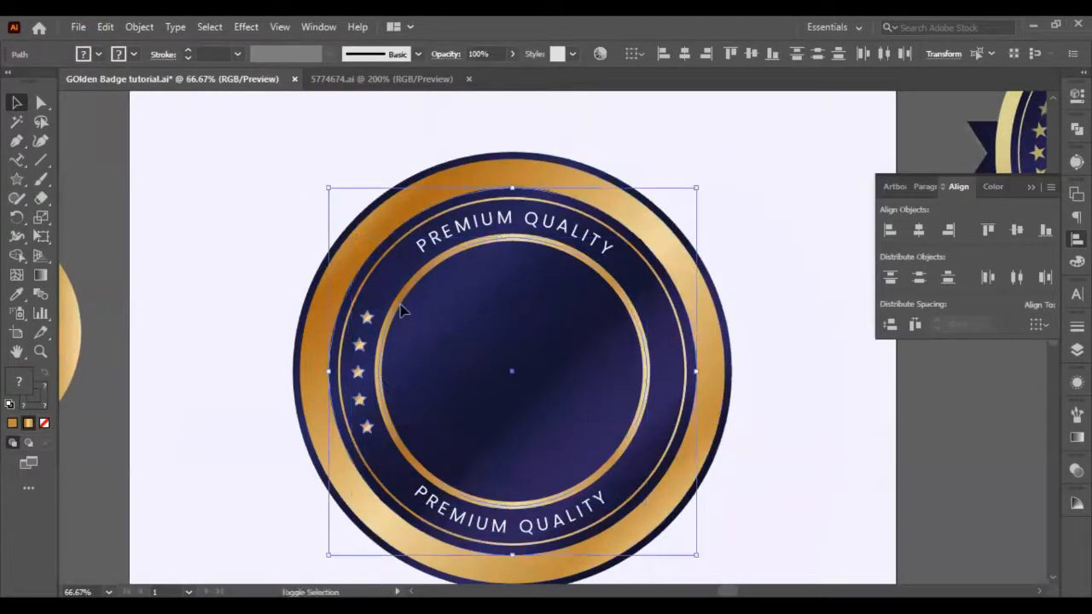
pyautogui.click(367, 318)
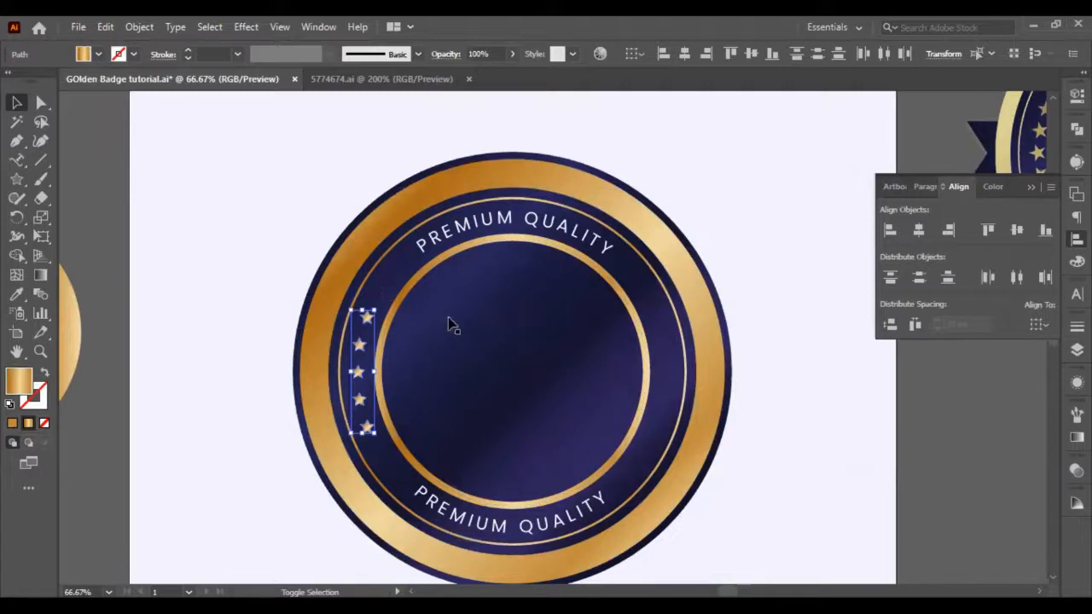
pyautogui.press('a')
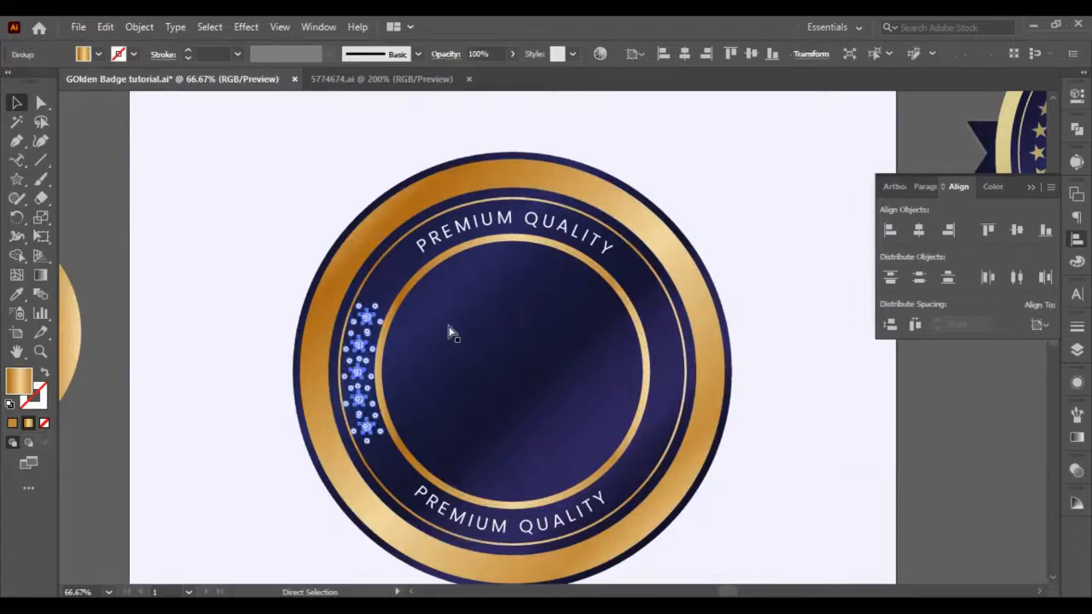
pyautogui.press('v')
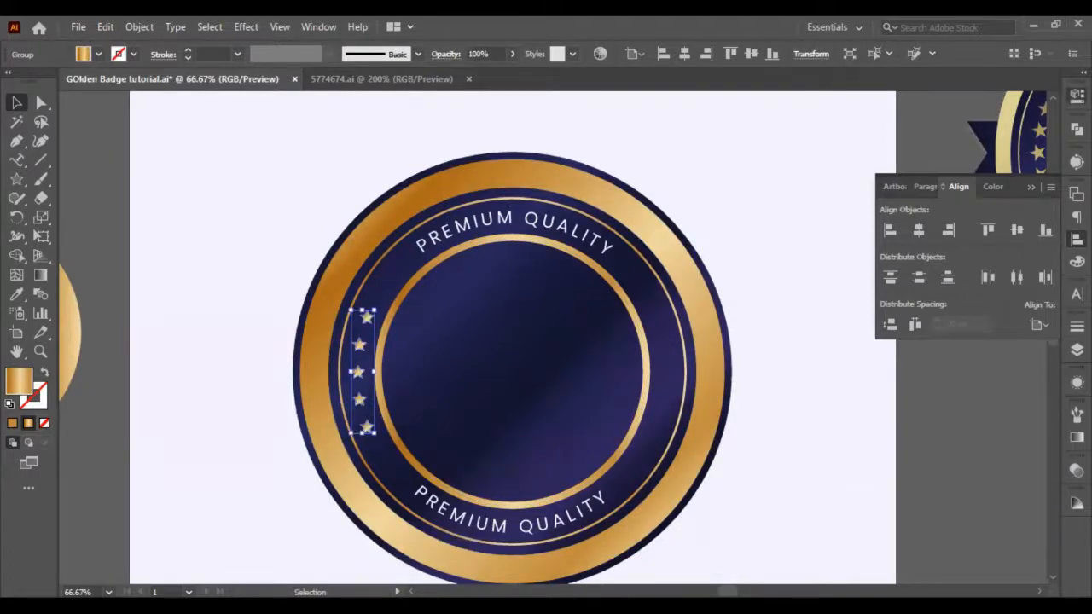
# Flip a copy of the star group horizontally and move it across the badge to X 749 px
pyautogui.click(1077, 96)
pyautogui.click(986, 201)
pyautogui.hotkey('shift', 'Right')
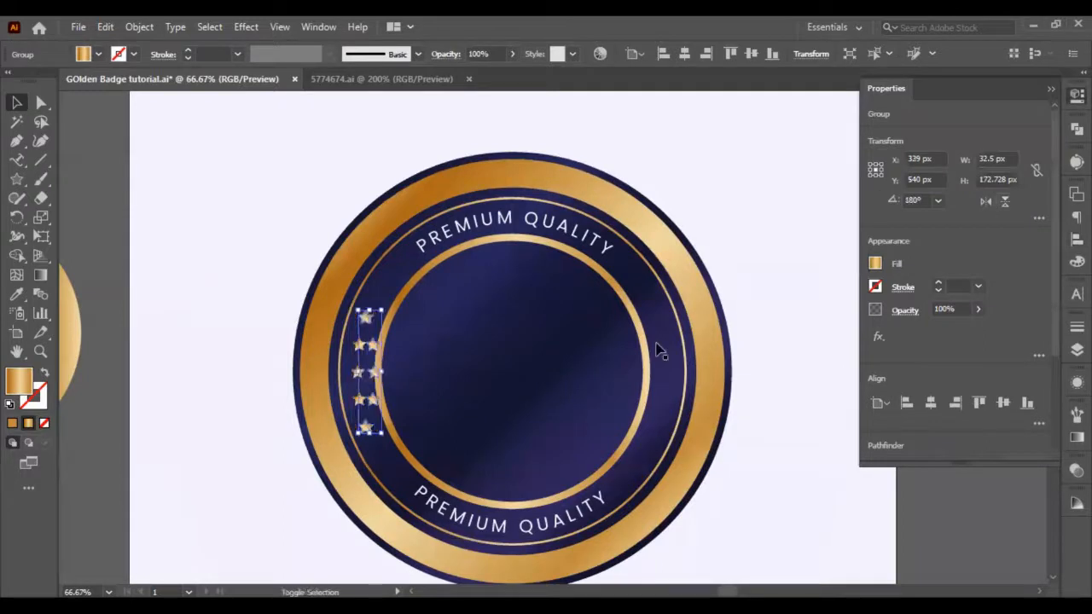
pyautogui.hotkey('shift', 'Right')
pyautogui.hotkey('shift', 'Right')
pyautogui.hotkey('shift', 'Right')
pyautogui.hotkey('shift', 'Right')
pyautogui.hotkey('shift', 'Right')
pyautogui.hotkey('shift', 'Right')
pyautogui.hotkey('shift', 'Right')
pyautogui.hotkey('shift', 'Right')
pyautogui.hotkey('shift', 'Right')
pyautogui.hotkey('shift', 'Right')
pyautogui.hotkey('shift', 'Right')
pyautogui.hotkey('shift', 'Right')
pyautogui.hotkey('shift', 'Right')
pyautogui.hotkey('shift', 'Right')
pyautogui.hotkey('shift', 'Right')
pyautogui.hotkey('shift', 'Right')
pyautogui.hotkey('shift', 'Right')
pyautogui.hotkey('shift', 'Right')
pyautogui.hotkey('shift', 'Right')
pyautogui.hotkey('shift', 'Right')
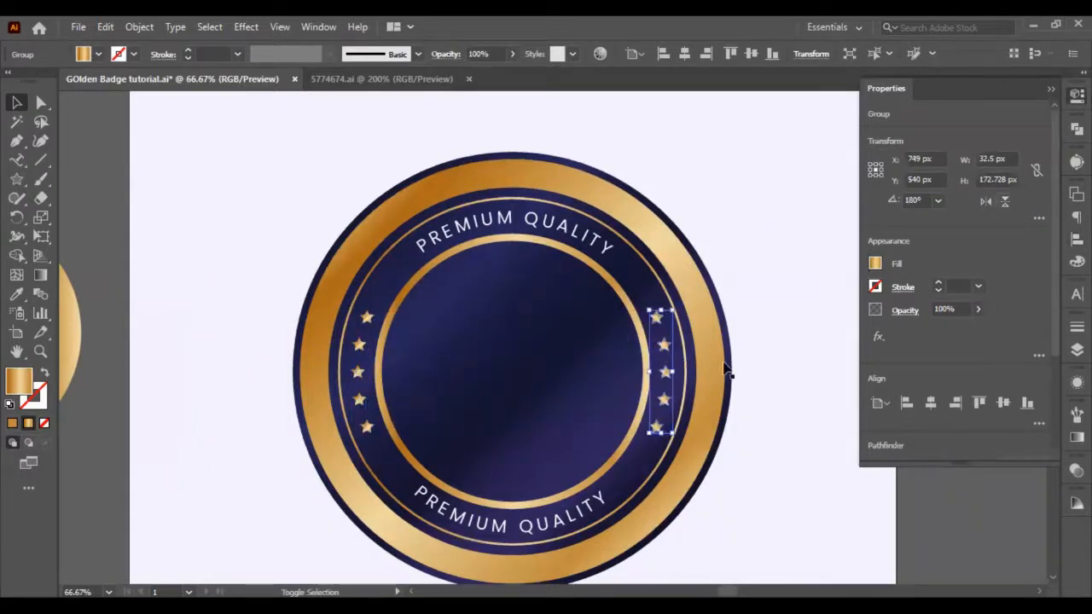
# Deselect the mirrored star group and save the badge document
pyautogui.click(793, 363)
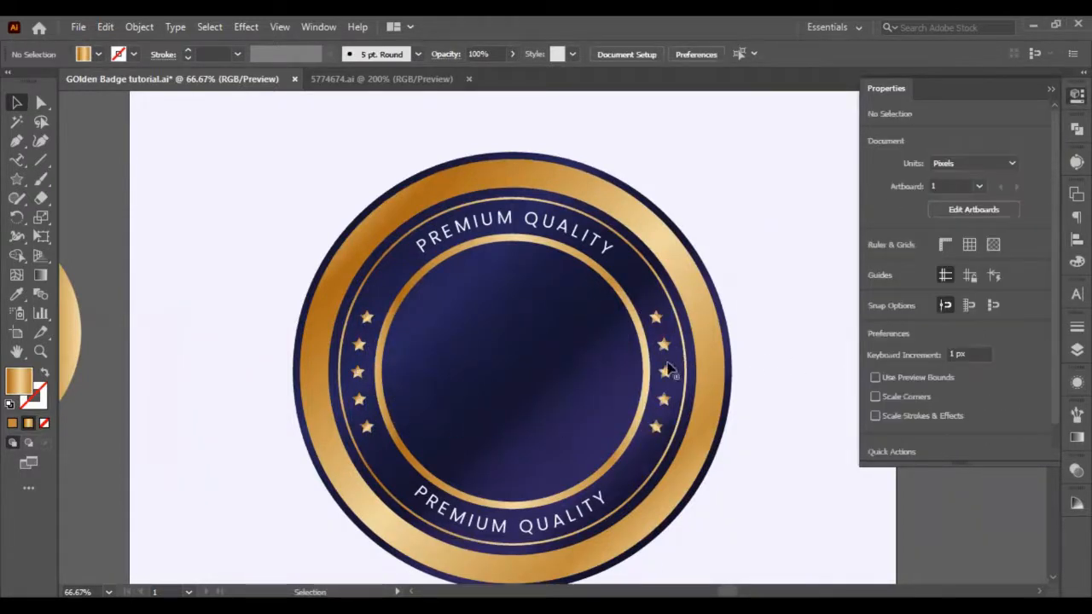
pyautogui.scroll(-1, 665, 373)
pyautogui.scroll(-1, 666, 372)
pyautogui.hscroll(4, 610, 391)
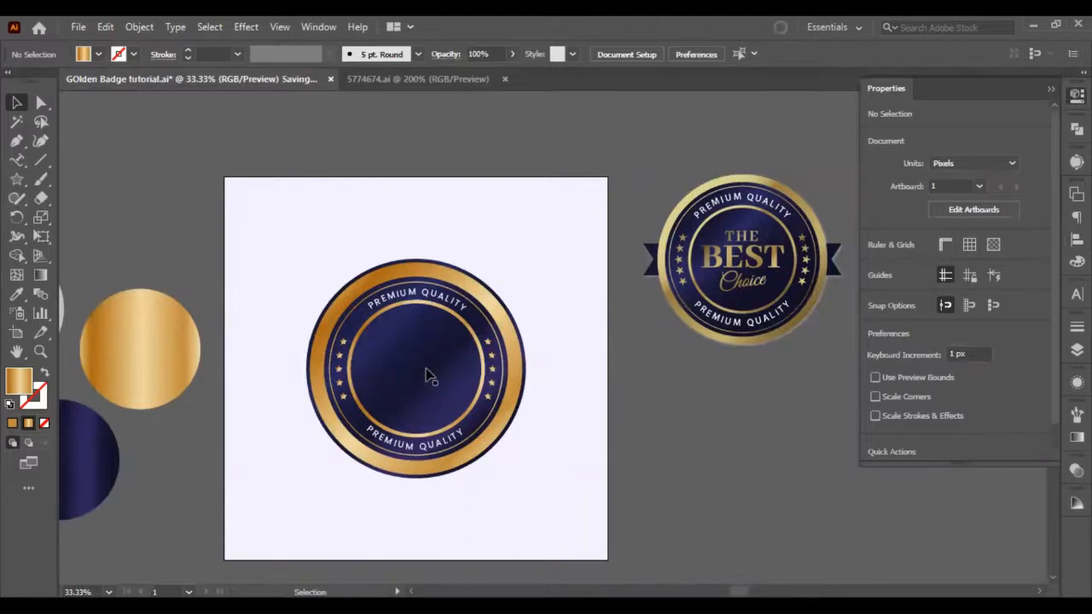
pyautogui.scroll(1, 427, 373)
pyautogui.scroll(1, 427, 373)
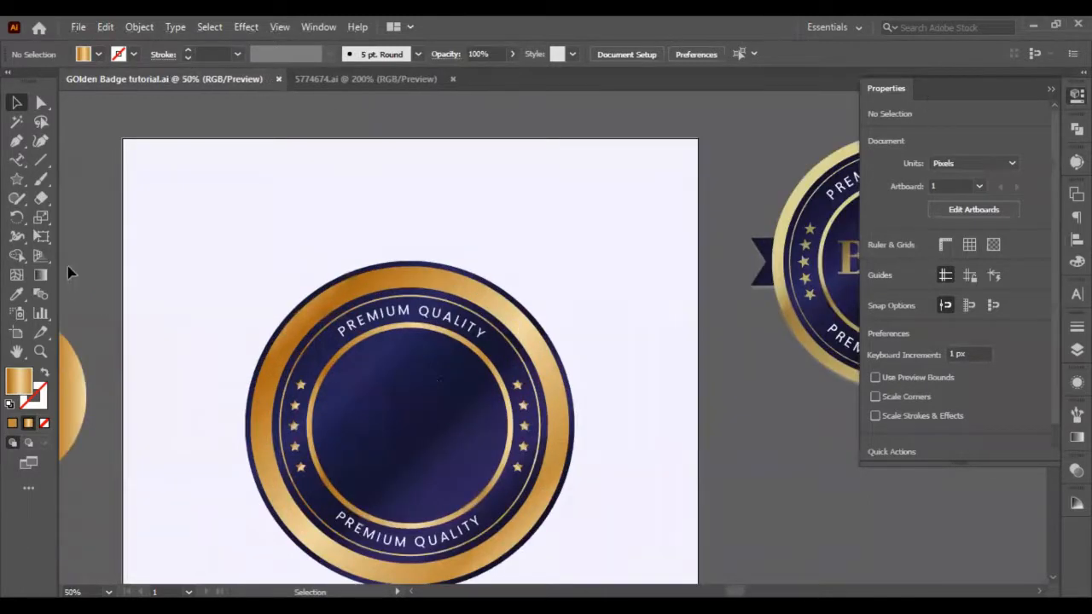
# Add the point text "THE" on the empty artboard area above the badge and select all its characters
pyautogui.click(16, 160)
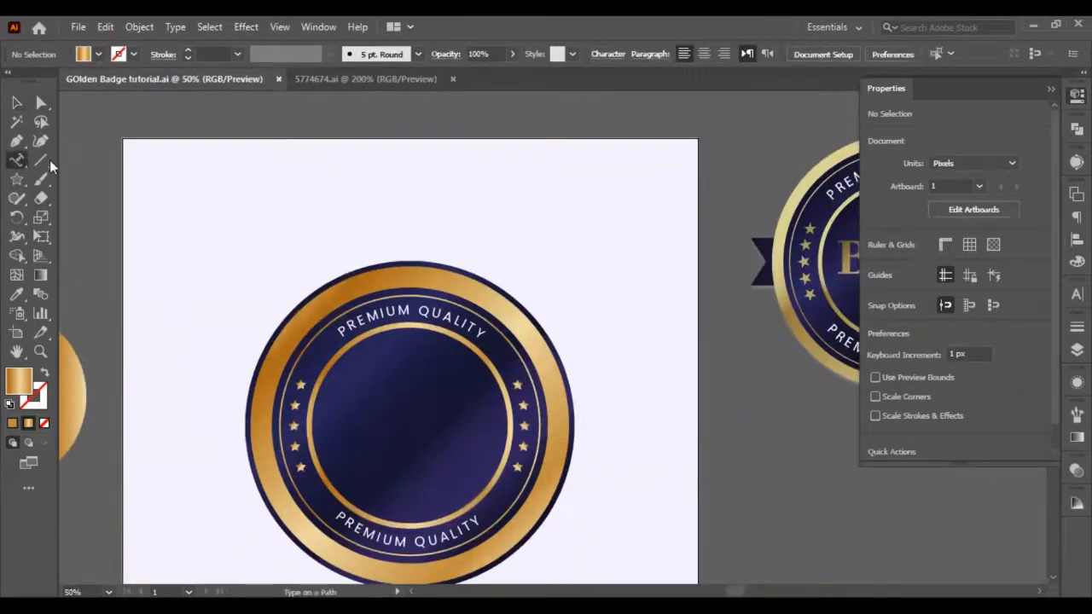
pyautogui.press('t')
pyautogui.click(181, 205)
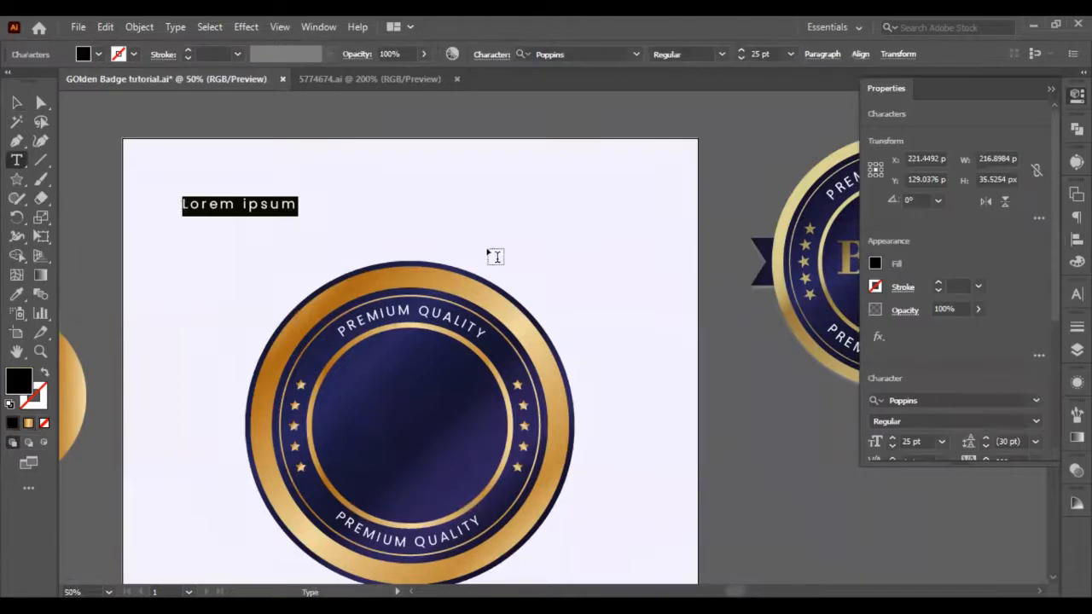
pyautogui.write('thE')
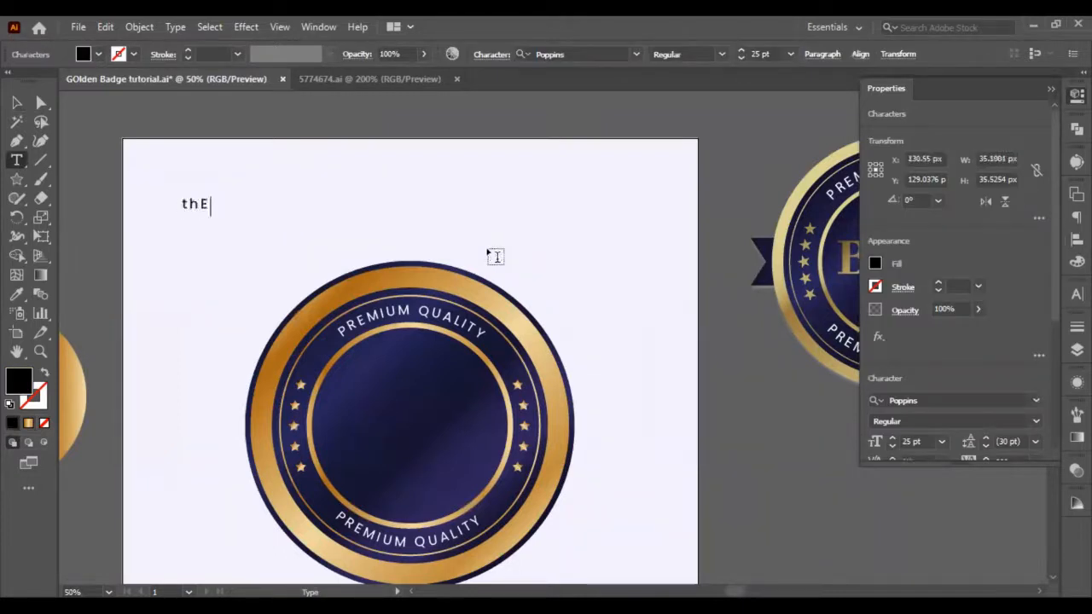
pyautogui.write('THE')
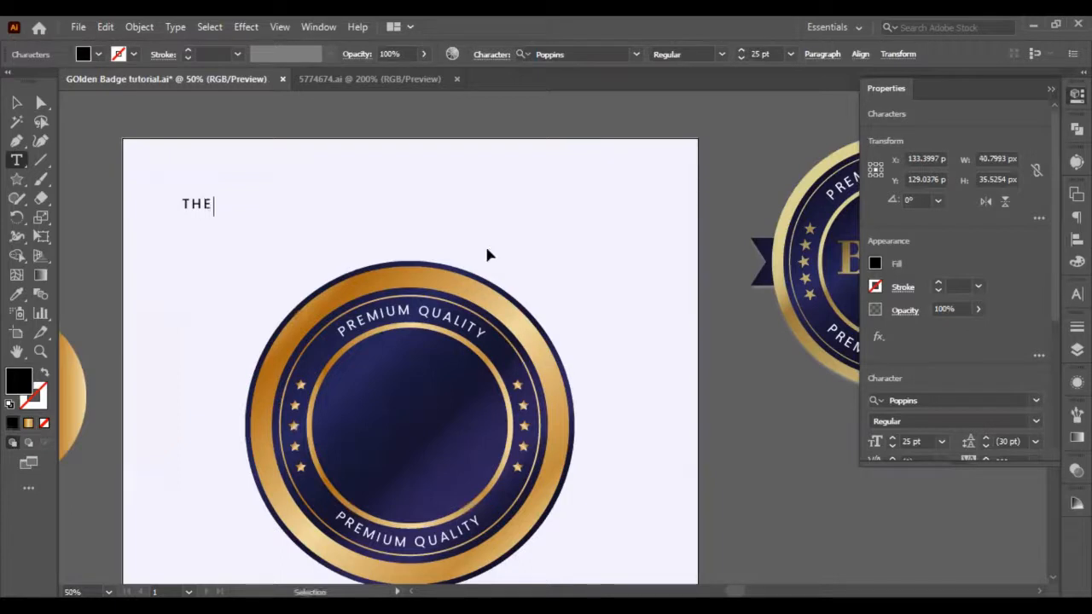
pyautogui.hotkey('ctrl', 'a')
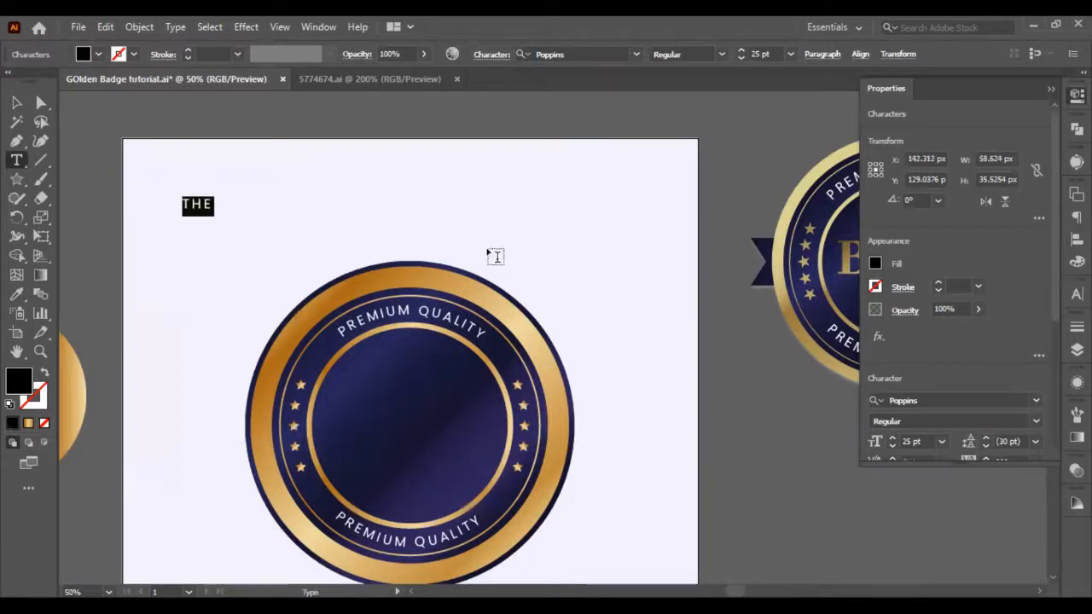
# Change the "THE" text's font to Lora and move it into the upper part of the badge's inner circle
pyautogui.click(914, 401)
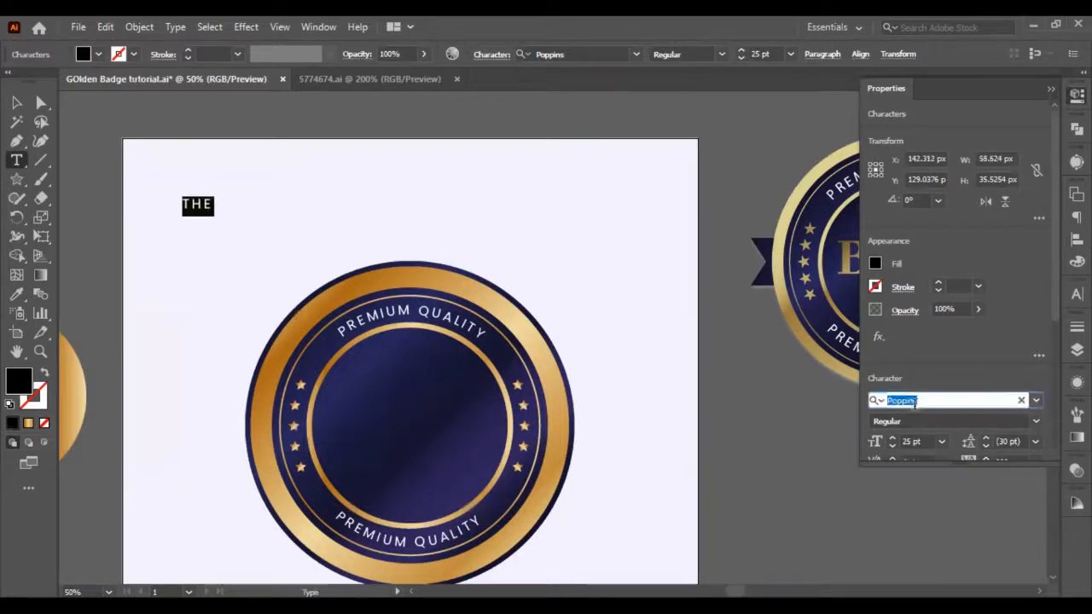
pyautogui.write('LORA')
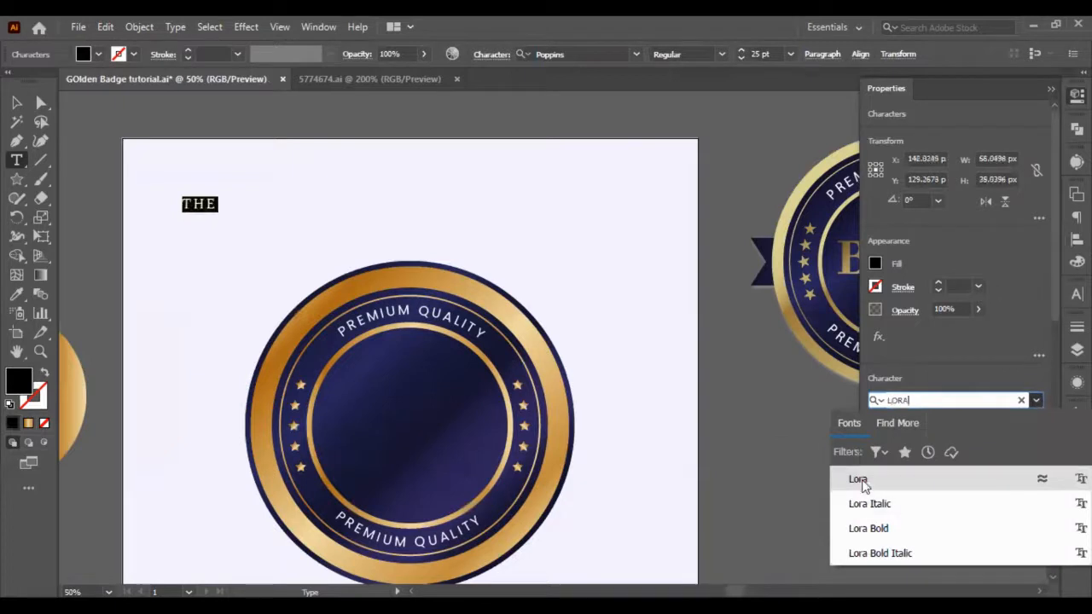
pyautogui.click(863, 484)
pyautogui.click(15, 103)
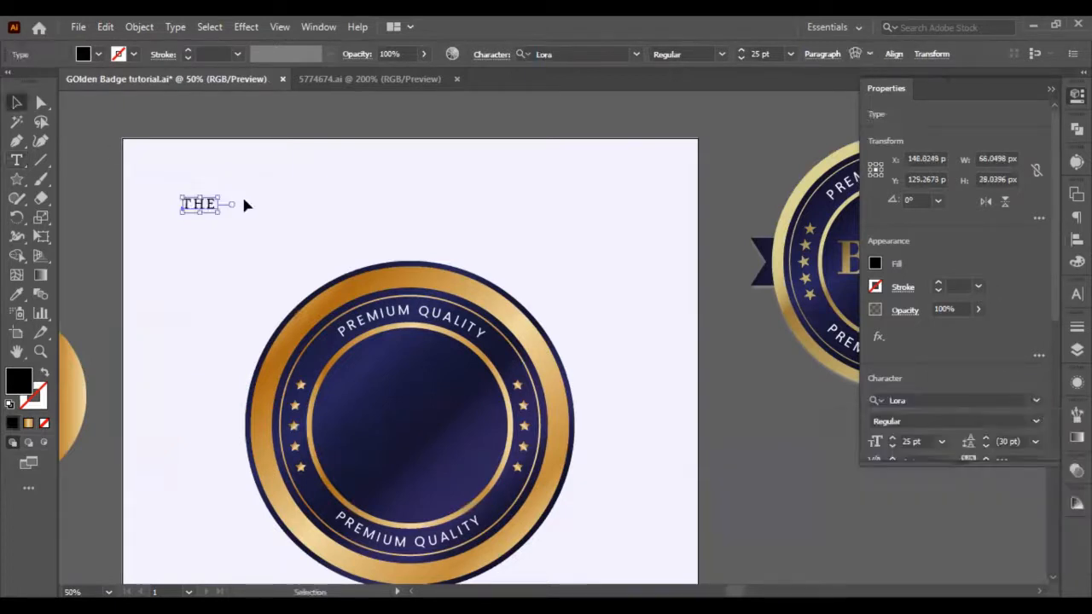
pyautogui.click(244, 204)
pyautogui.moveTo(198, 211); pyautogui.dragTo(421, 394)
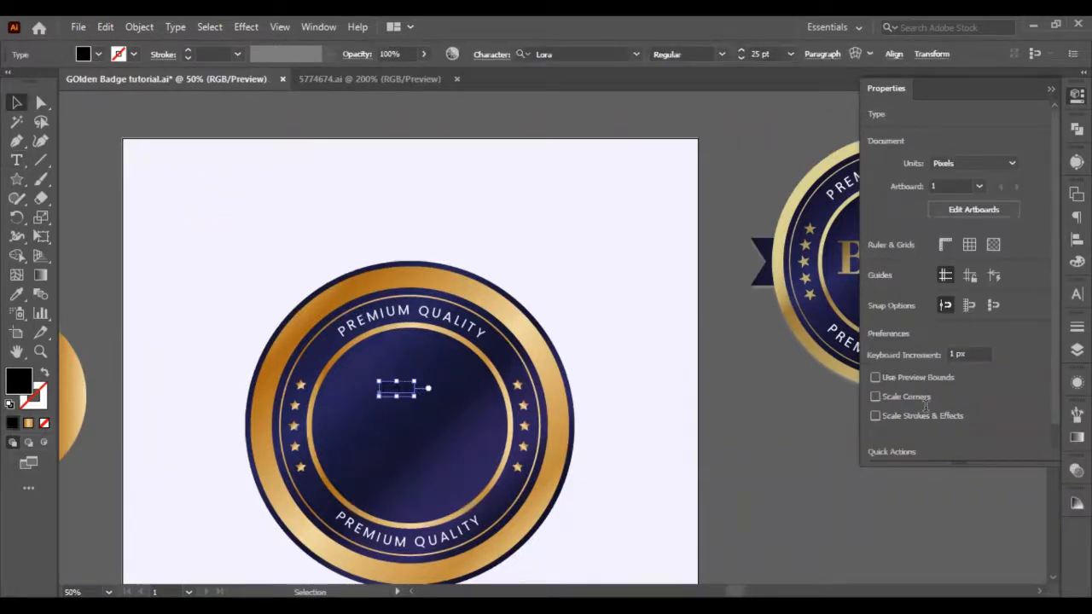
# Set the font size of the "THE" text in the badge to 50 pt
pyautogui.doubleClick(911, 441)
pyautogui.write('50')
pyautogui.press('Return')
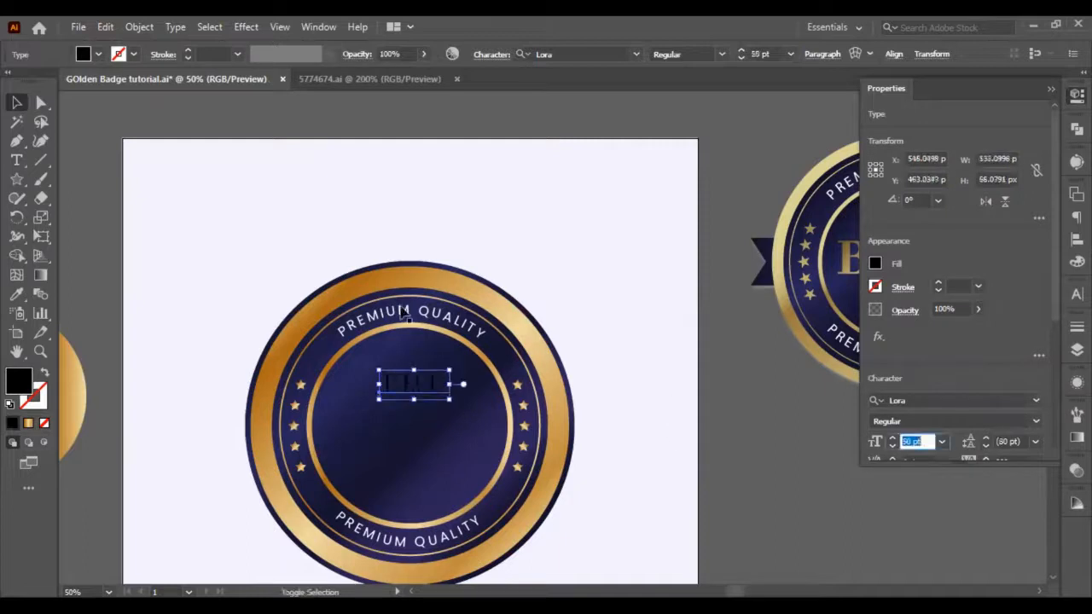
pyautogui.hscroll(3, 515, 330)
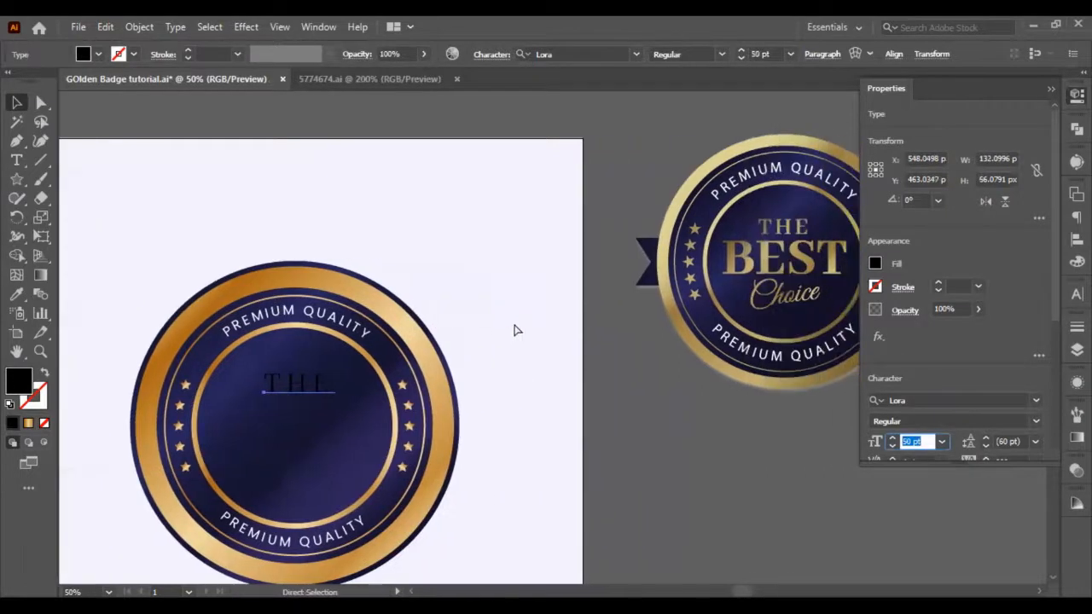
pyautogui.click(1036, 421)
pyautogui.click(965, 481)
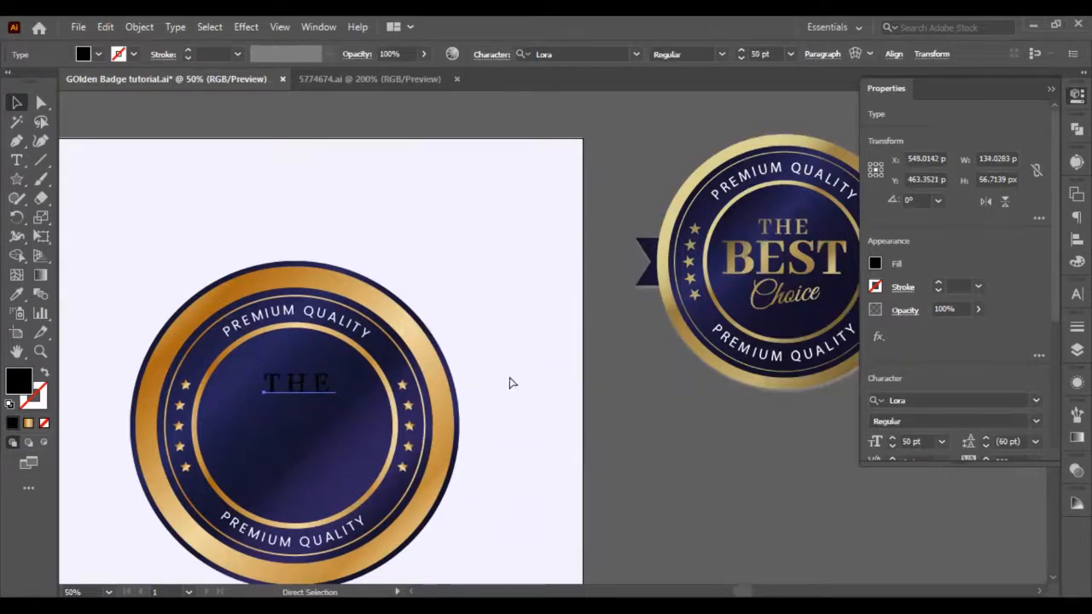
pyautogui.press('v')
pyautogui.click(572, 390)
# Duplicate the "THE" text inside the badge's inner circle so that two lines are stacked one above the other
pyautogui.moveTo(314, 390); pyautogui.dragTo(314, 430)
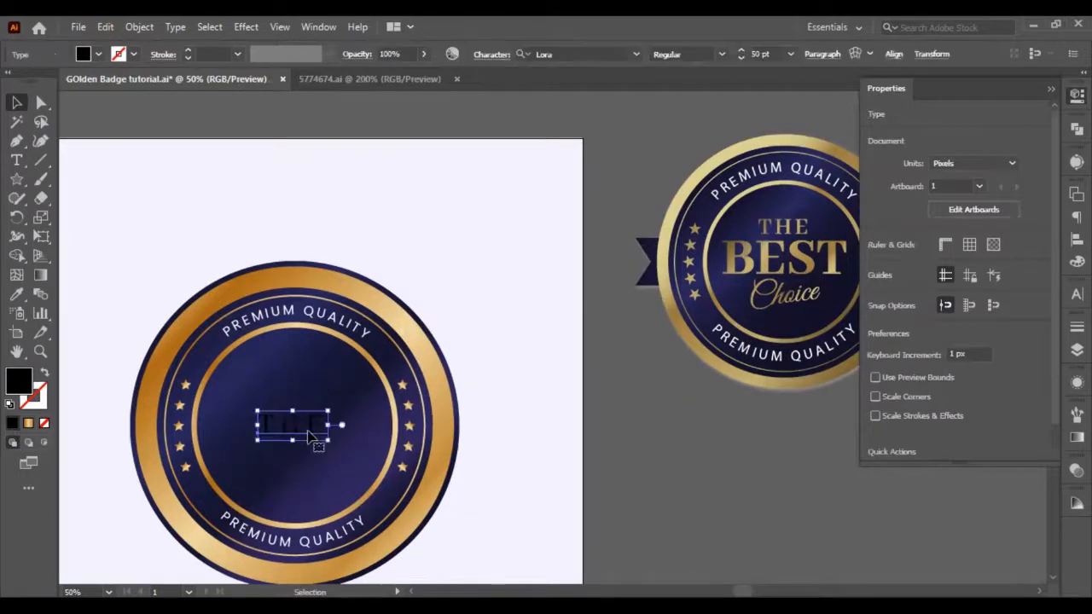
pyautogui.doubleClick(290, 425)
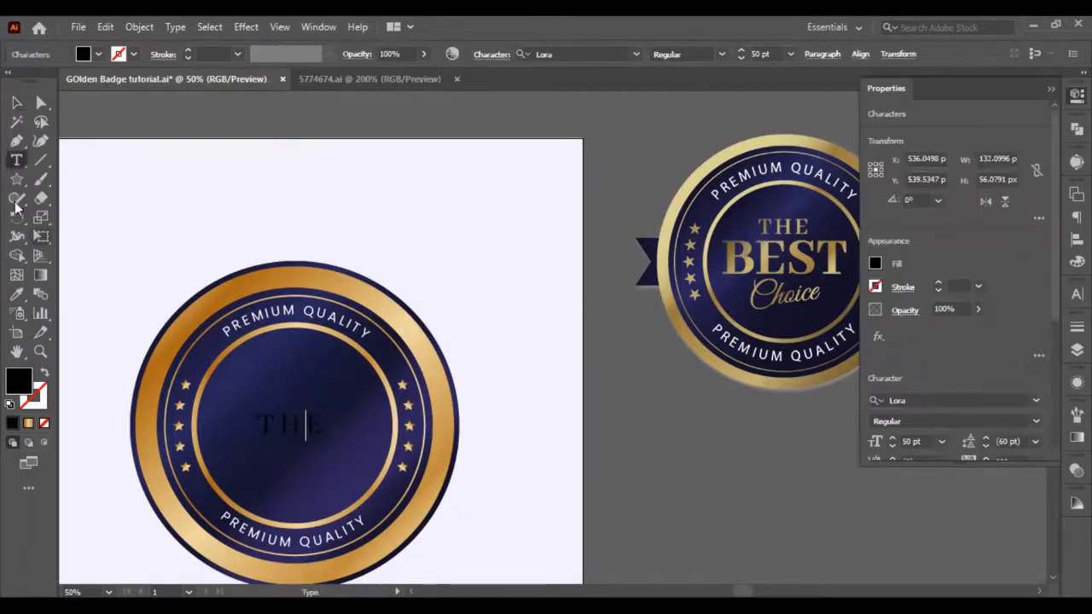
pyautogui.moveTo(301, 429); pyautogui.dragTo(301, 386)
# Replace the wording of the lower text line with "GOLD"
pyautogui.doubleClick(300, 435)
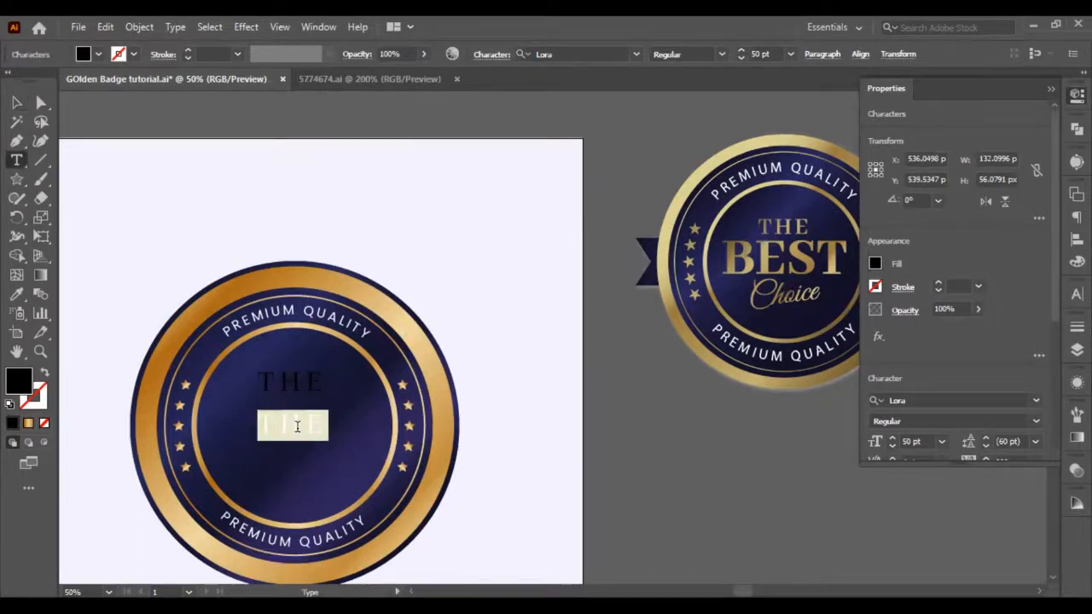
pyautogui.write('best')
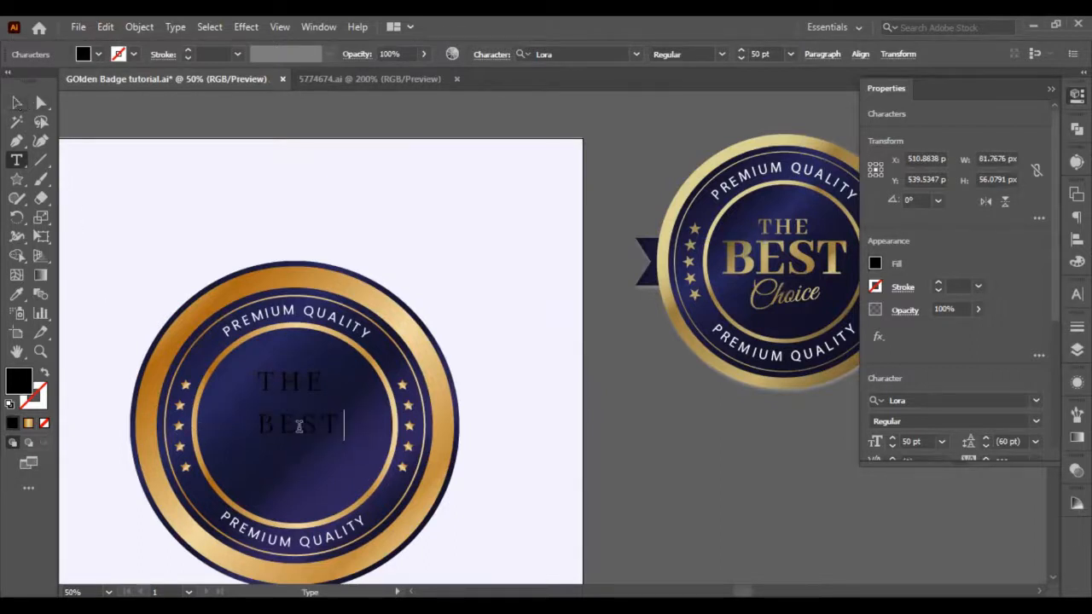
pyautogui.doubleClick(299, 426)
pyautogui.write('gold')
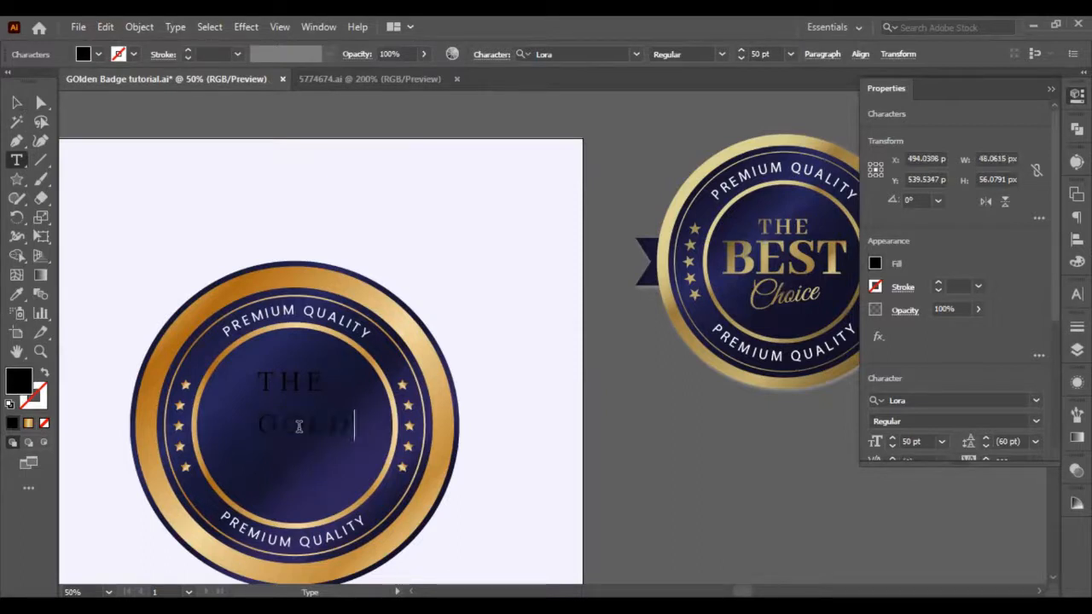
# Set the "GOLD" text to the Bold style of Lora and deselect it
pyautogui.click(18, 103)
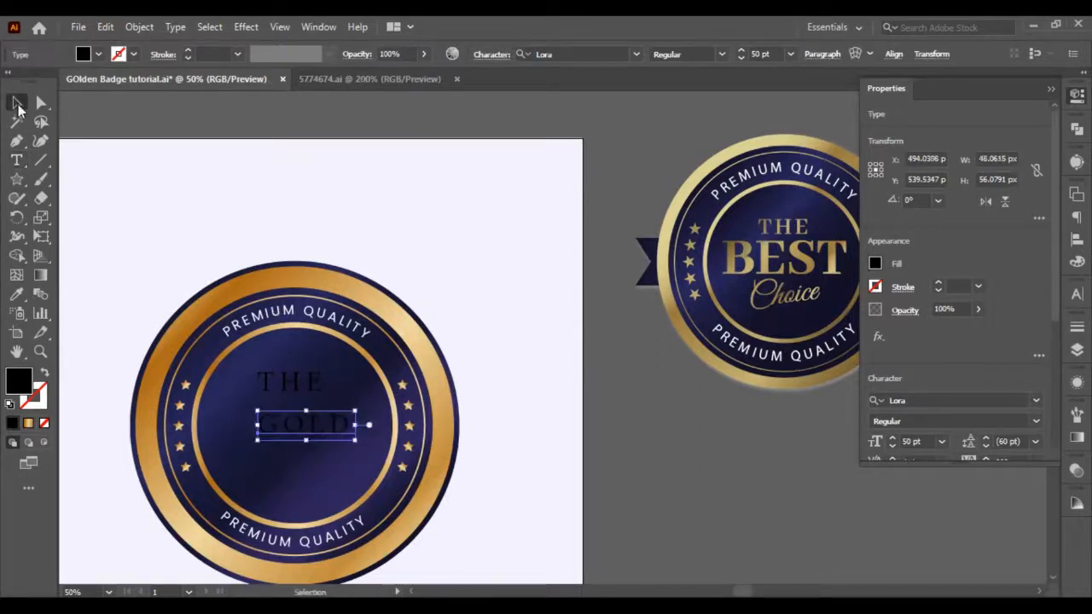
pyautogui.click(1033, 422)
pyautogui.click(929, 476)
pyautogui.click(566, 488)
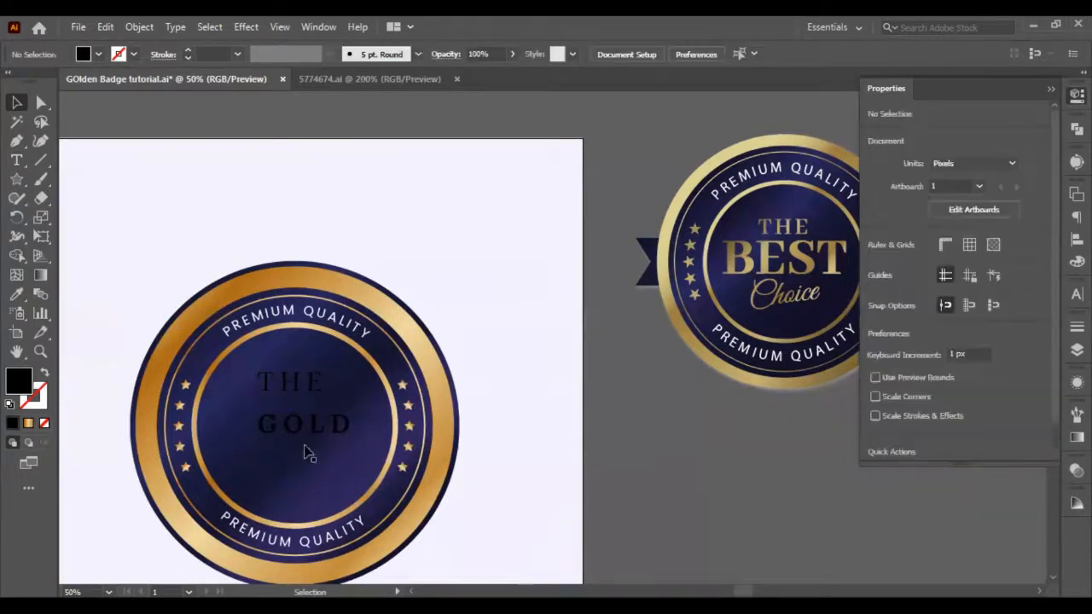
# Tighten the tracking of the "GOLD" text to 60
pyautogui.click(299, 433)
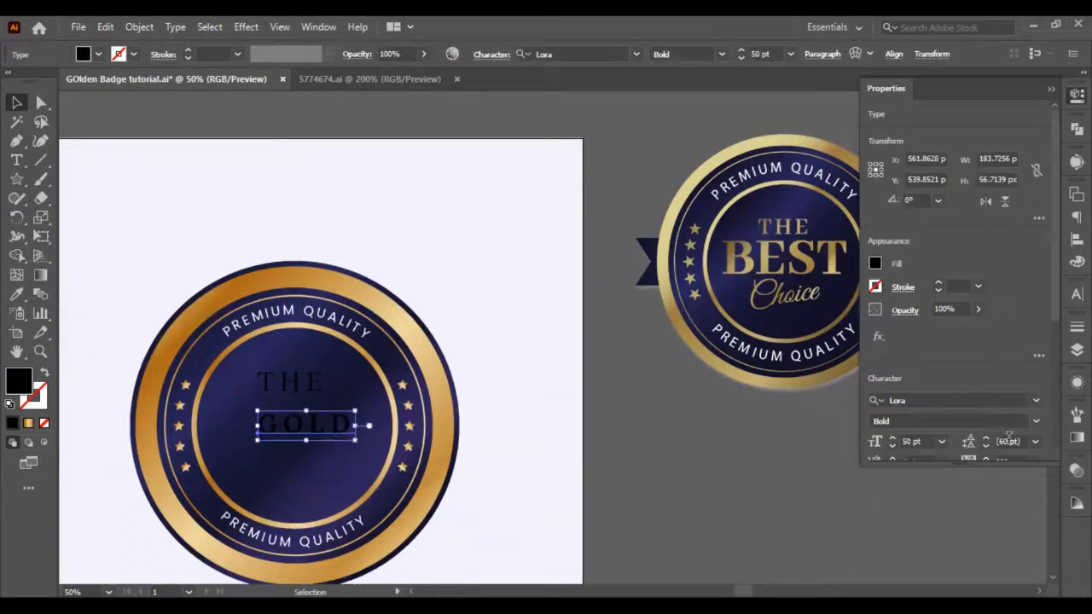
pyautogui.click(1007, 441)
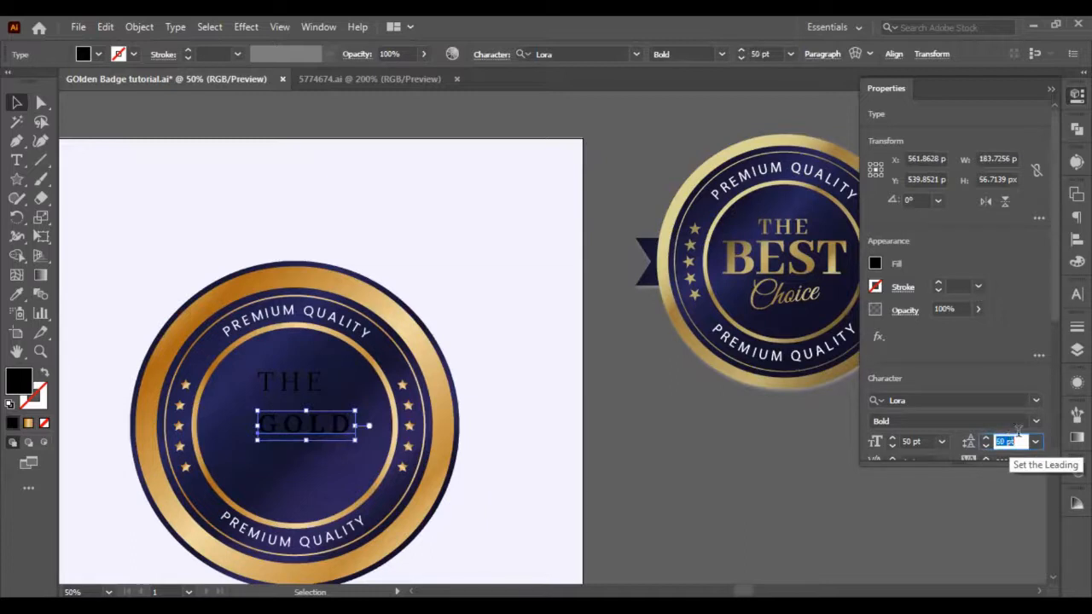
pyautogui.scroll(-2, 1017, 393)
pyautogui.click(1014, 355)
pyautogui.scroll(-11, 1012, 355)
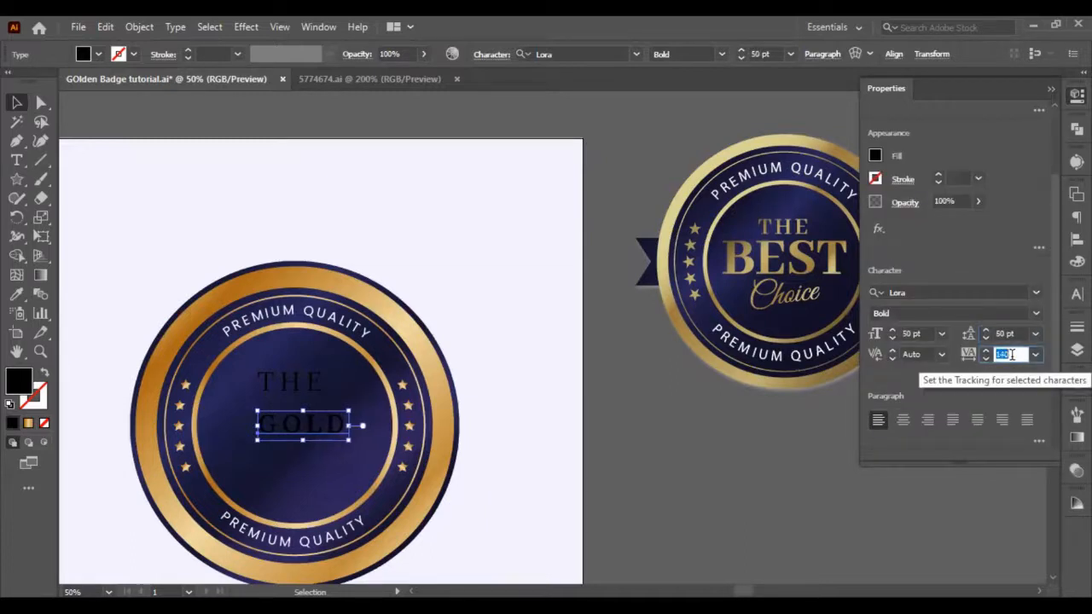
pyautogui.hotkey('shift', 'Down')
pyautogui.hotkey('shift', 'Down')
pyautogui.hotkey('shift', 'Down')
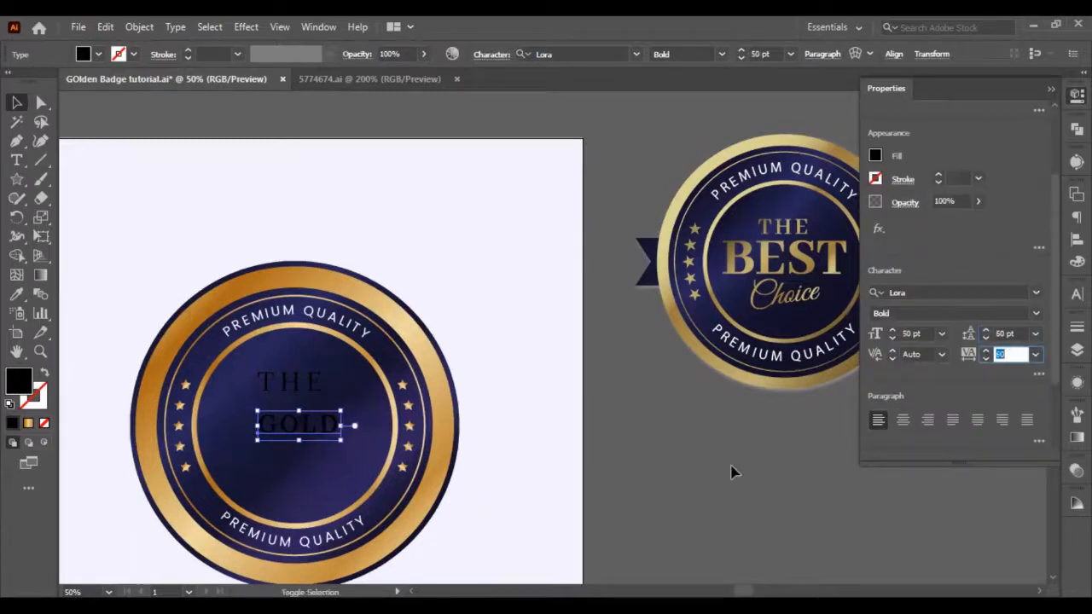
pyautogui.click(701, 475)
# Enlarge the "GOLD" text to 80 pt and recentre it below "THE" in the inner circle
pyautogui.click(303, 431)
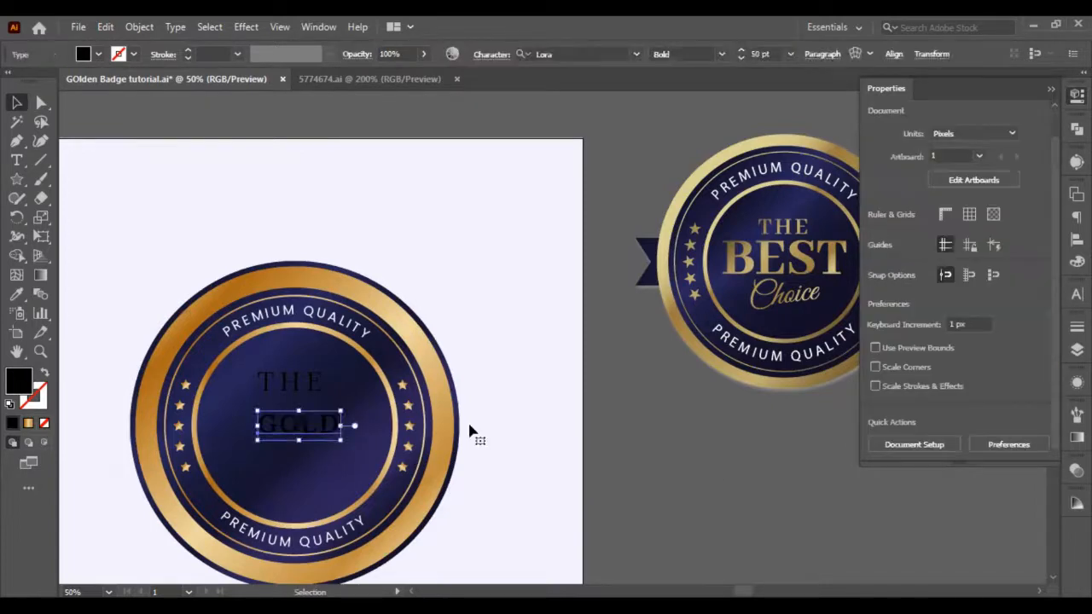
pyautogui.click(911, 411)
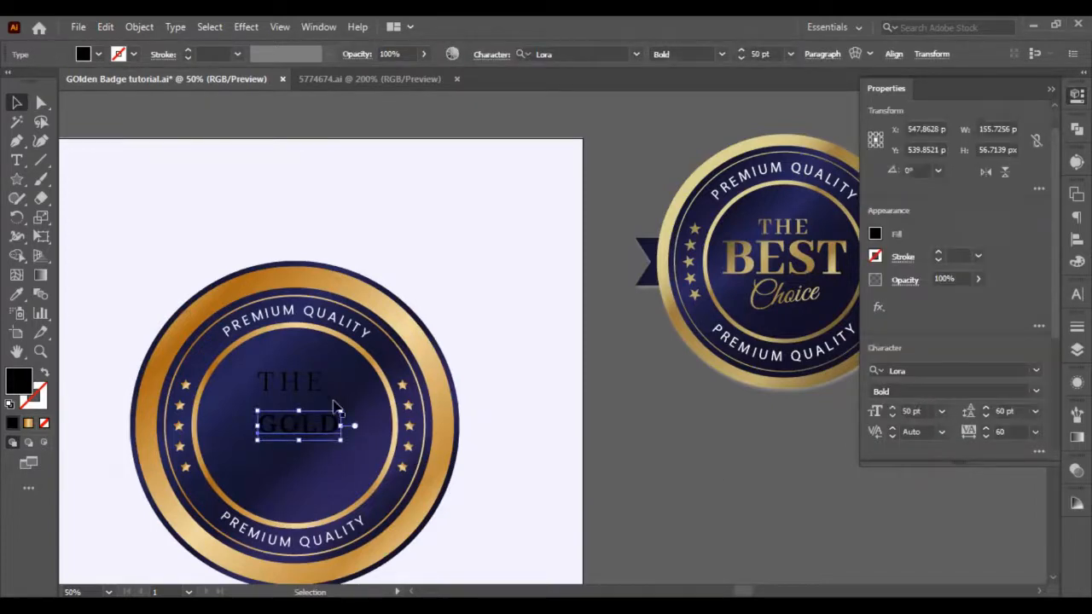
pyautogui.hotkey('shift', 'Up')
pyautogui.hotkey('shift', 'Up')
pyautogui.hotkey('shift', 'Up')
pyautogui.moveTo(327, 419); pyautogui.dragTo(306, 427)
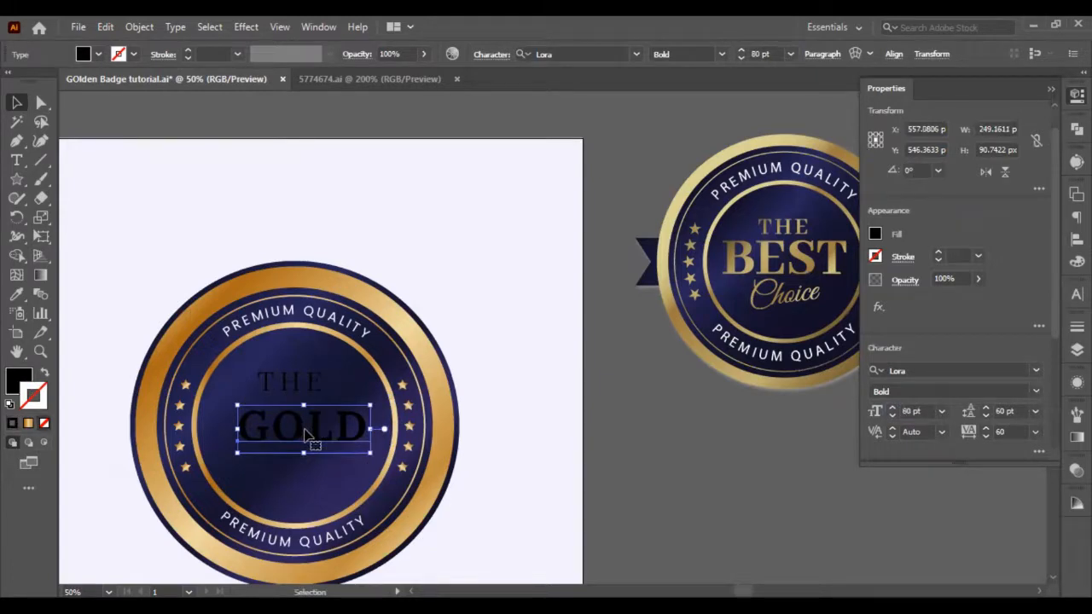
# Place a copy of the "GOLD" text on the artboard above the badge and convert the text inside the badge to outlines
pyautogui.moveTo(305, 435); pyautogui.dragTo(384, 245)
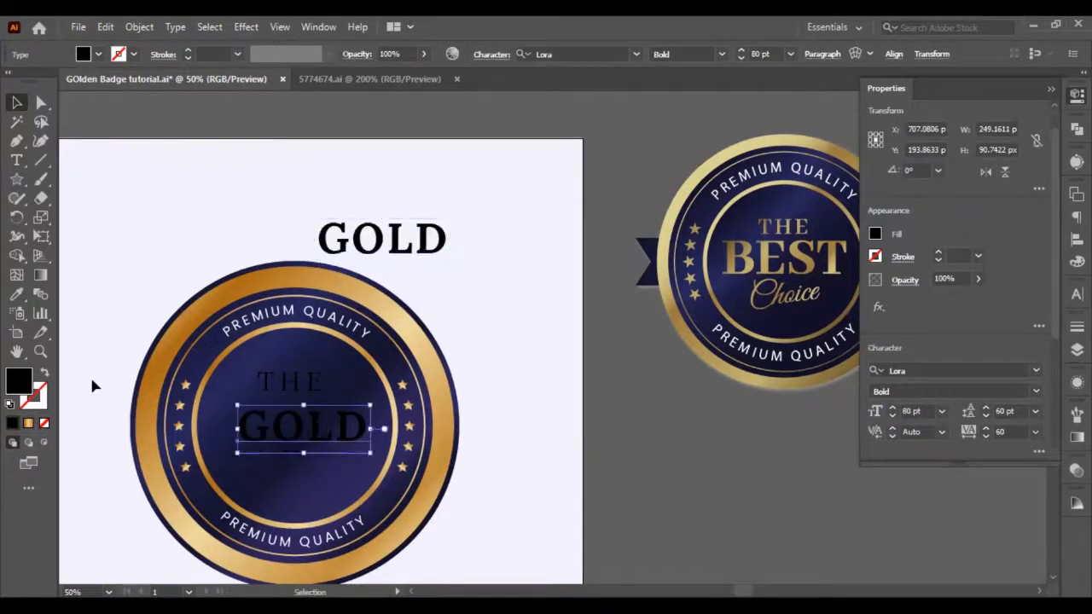
pyautogui.rightClick(276, 427)
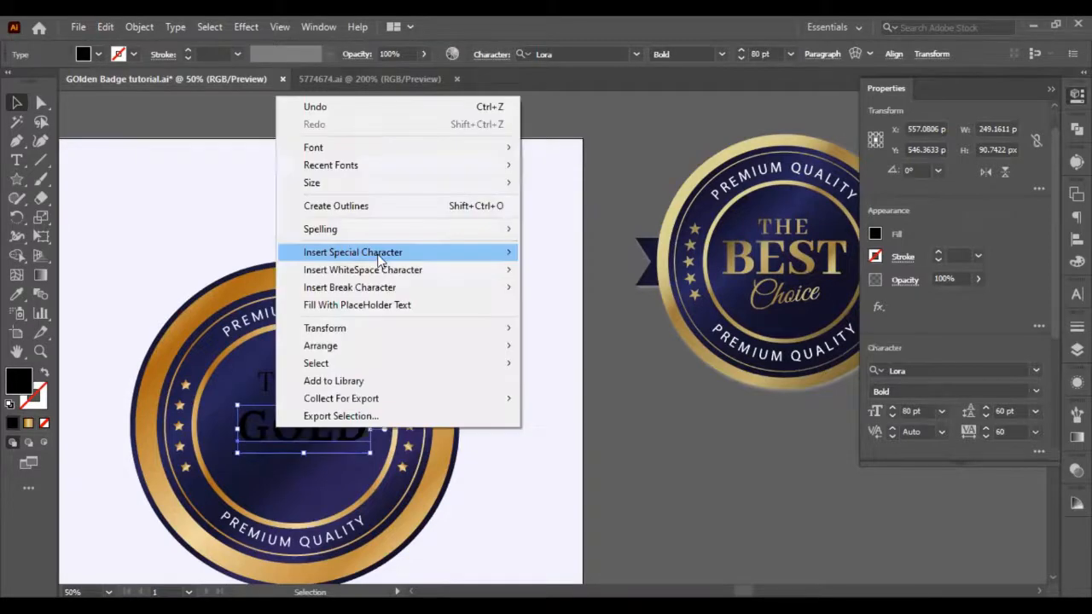
pyautogui.click(373, 207)
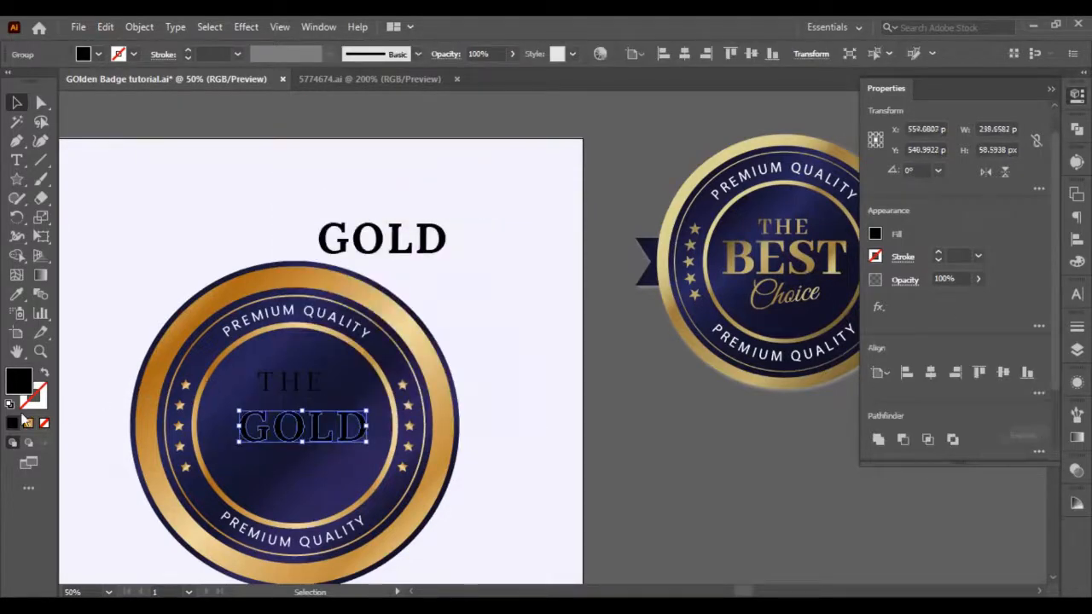
# Fill the outlined "GOLD" lettering with the gold gradient, running it diagonally across the word at about -12°
pyautogui.click(29, 425)
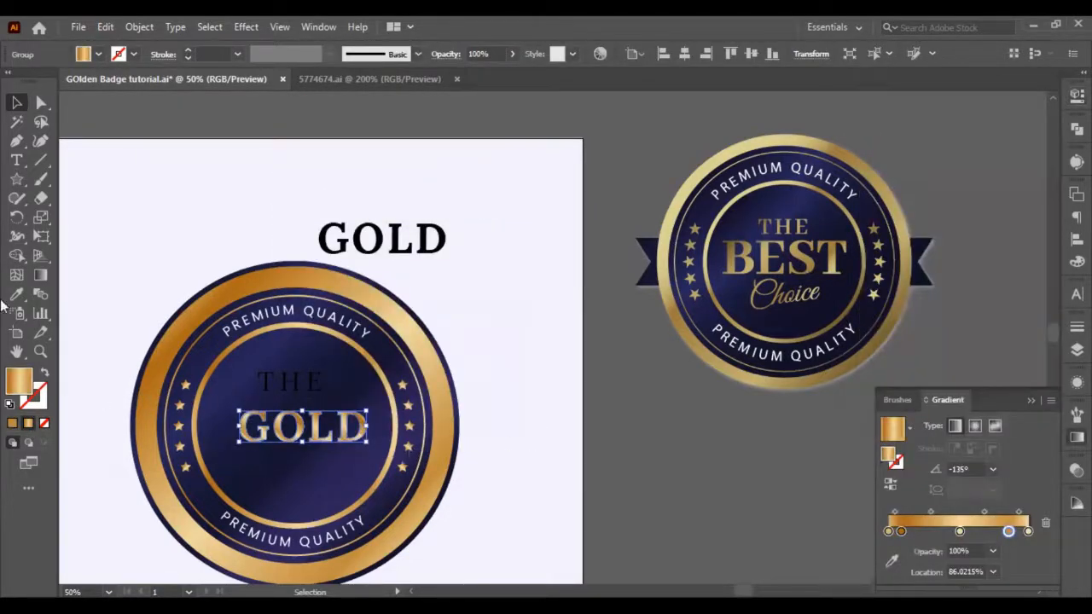
pyautogui.click(40, 274)
pyautogui.moveTo(230, 413); pyautogui.dragTo(365, 440)
pyautogui.click(28, 106)
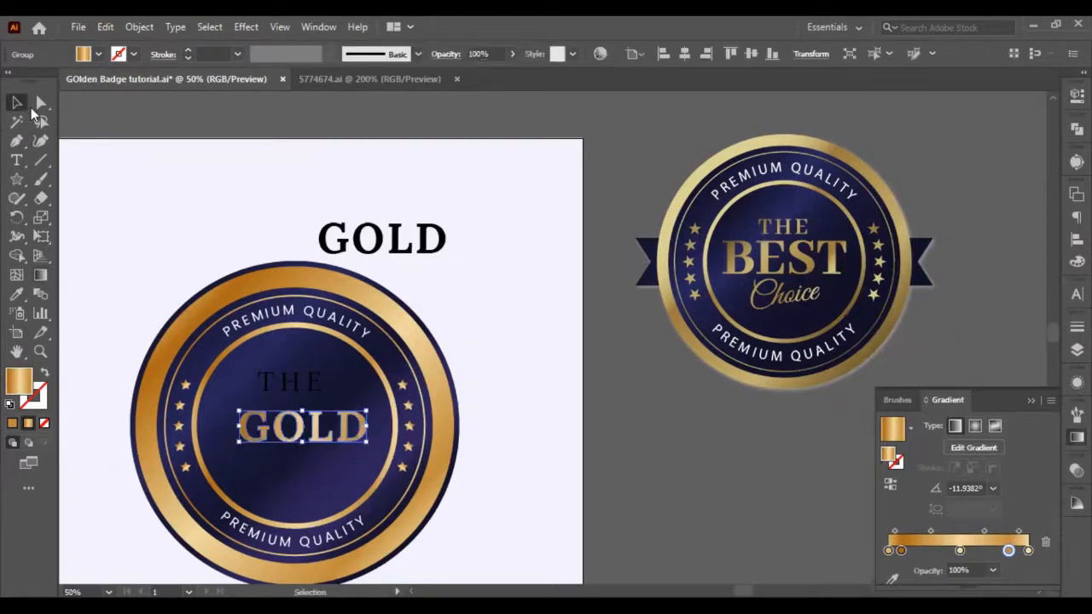
pyautogui.click(454, 381)
# Reduce the tracking of the "THE" text to 50 and deselect it
pyautogui.scroll(1, 262, 397)
pyautogui.click(335, 378)
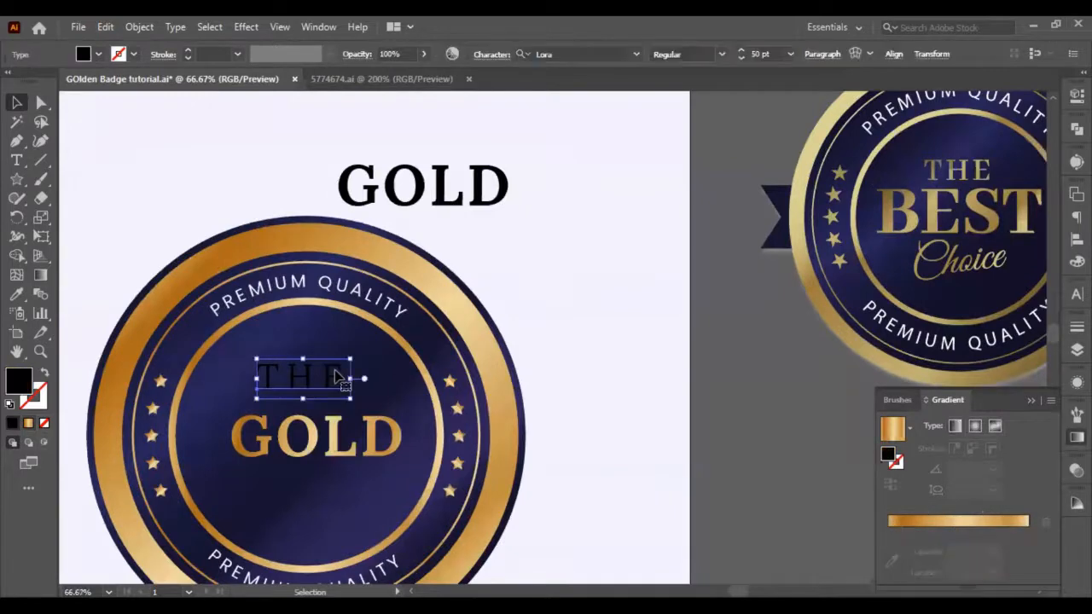
pyautogui.rightClick(337, 376)
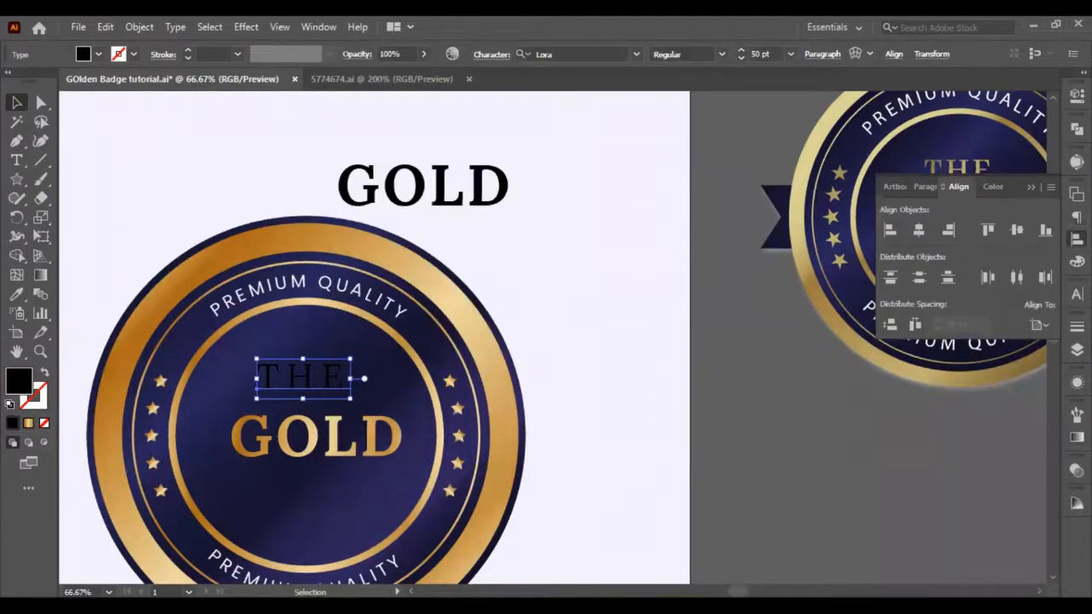
pyautogui.hotkey('ctrl', 't')
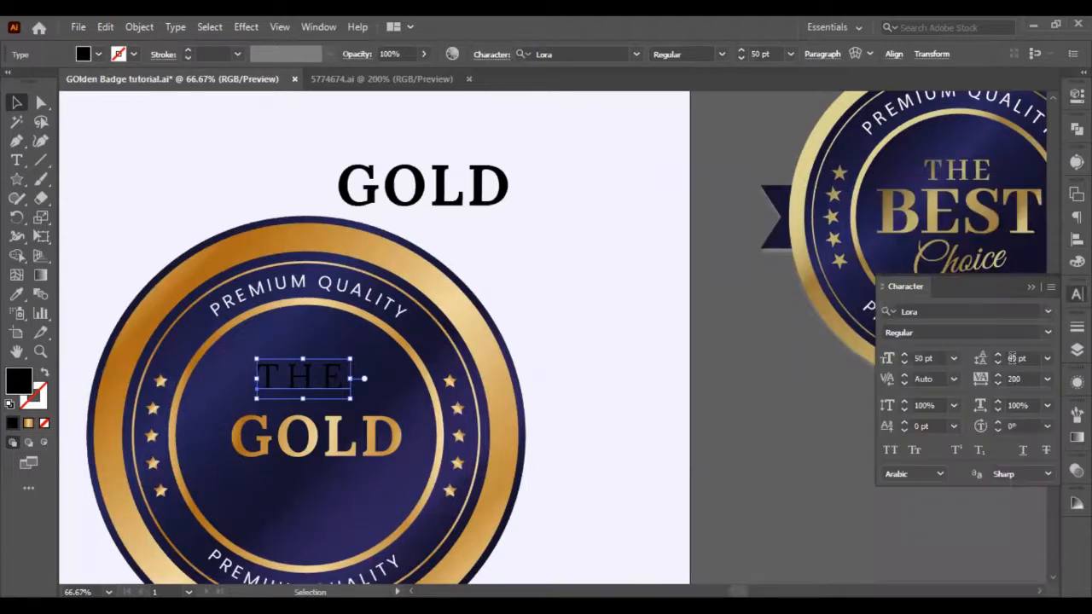
pyautogui.click(1014, 377)
pyautogui.hotkey('shift', 'Down')
pyautogui.hotkey('shift', 'Down')
pyautogui.hotkey('shift', 'Down')
pyautogui.hotkey('shift', 'Down')
pyautogui.hotkey('shift', 'Down')
pyautogui.hotkey('shift', 'Down')
pyautogui.hotkey('shift', 'Down')
pyautogui.hotkey('shift', 'Down')
pyautogui.hotkey('shift', 'Down')
pyautogui.hotkey('shift', 'Down')
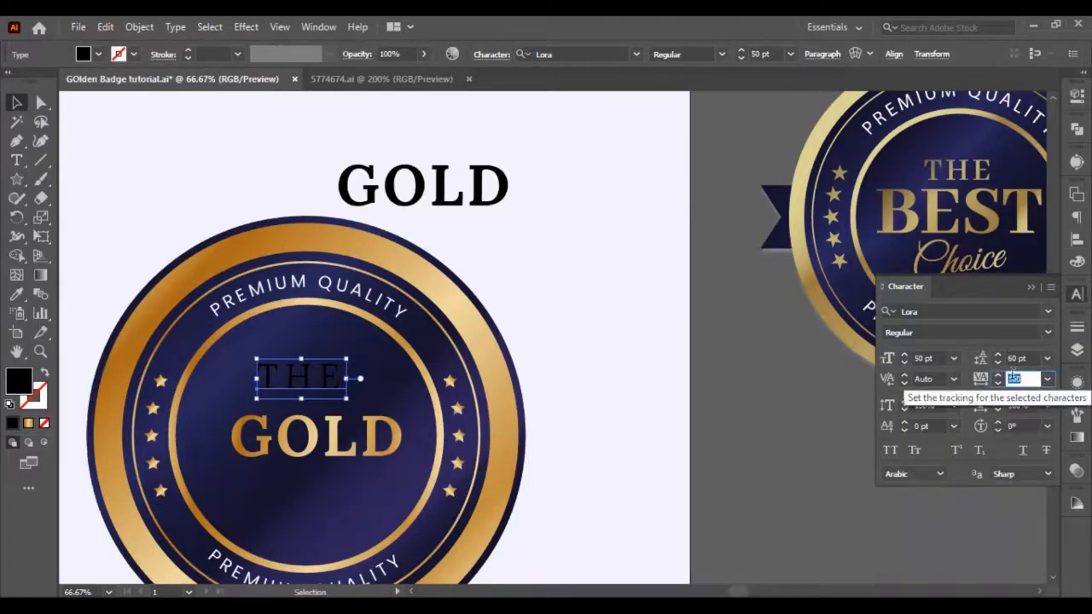
pyautogui.hotkey('shift', 'Down')
pyautogui.hotkey('shift', 'Down')
pyautogui.hotkey('shift', 'Down')
pyautogui.hotkey('shift', 'Down')
pyautogui.hotkey('shift', 'Down')
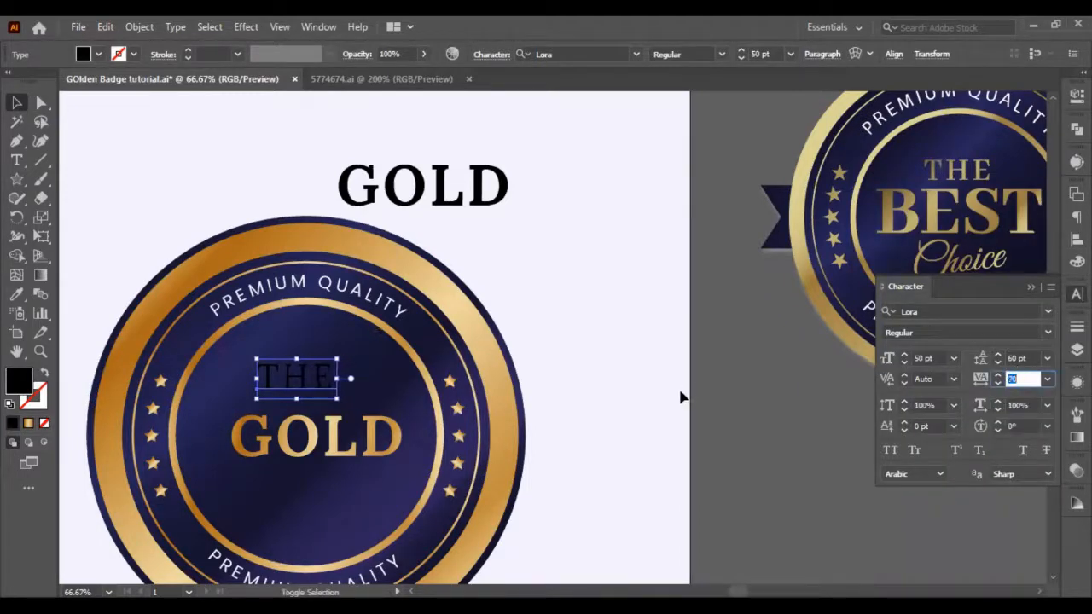
pyautogui.click(681, 396)
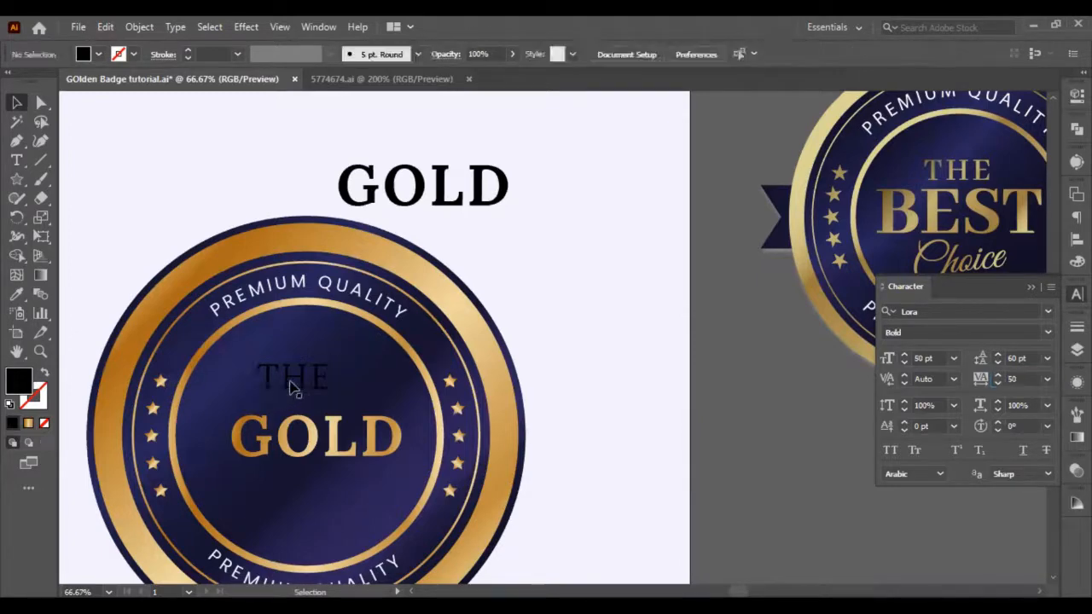
# Convert the "THE" text to outlines and fill it with the outer ring's gold gradient, running slightly diagonally across the word
pyautogui.click(291, 384)
pyautogui.rightClick(290, 384)
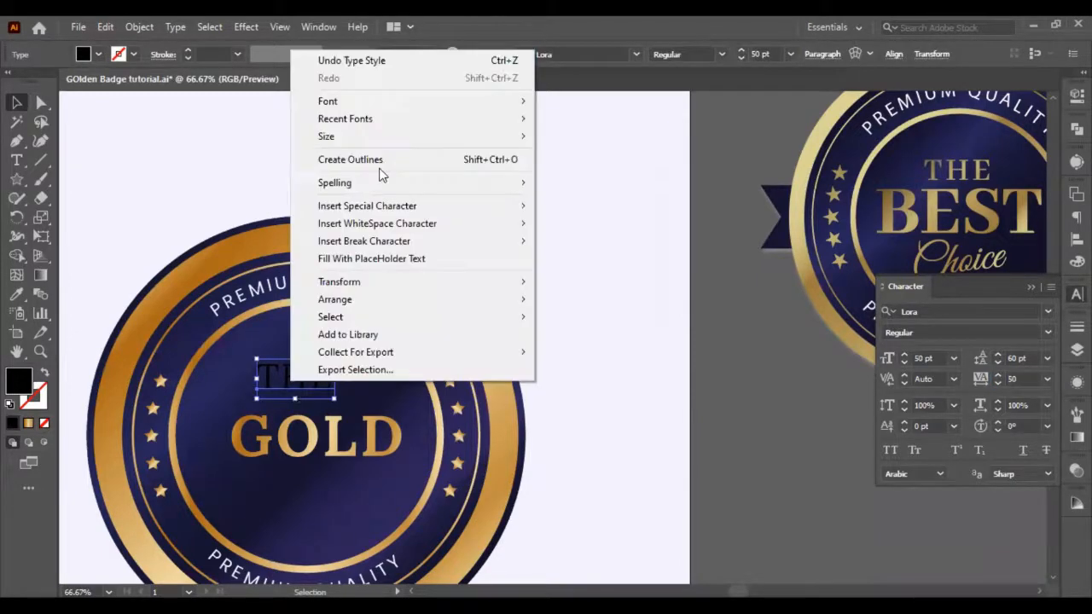
pyautogui.click(375, 160)
pyautogui.press('i')
pyautogui.click(179, 295)
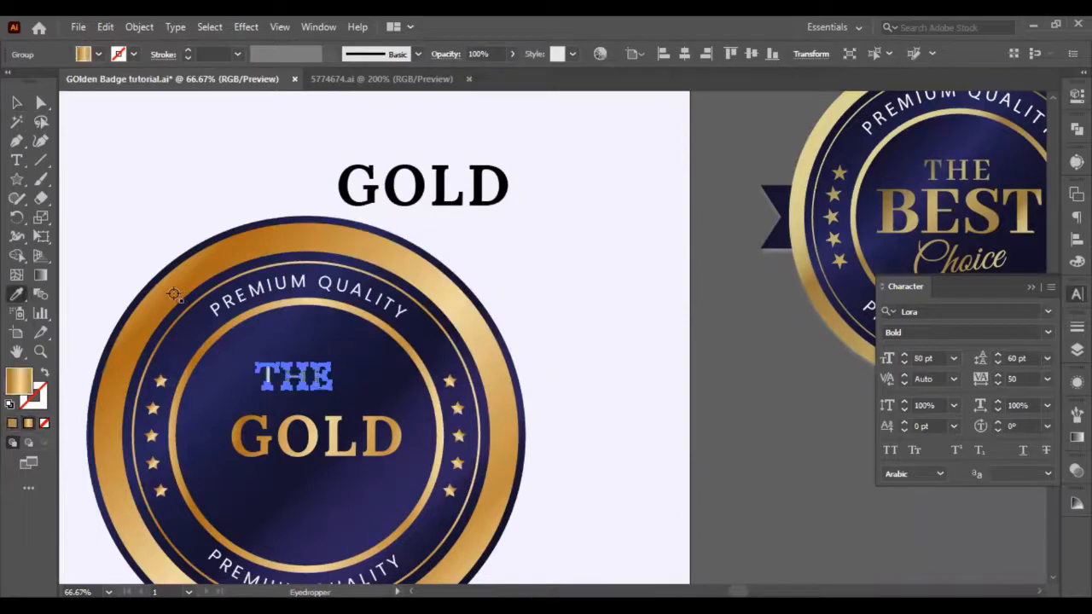
pyautogui.click(40, 274)
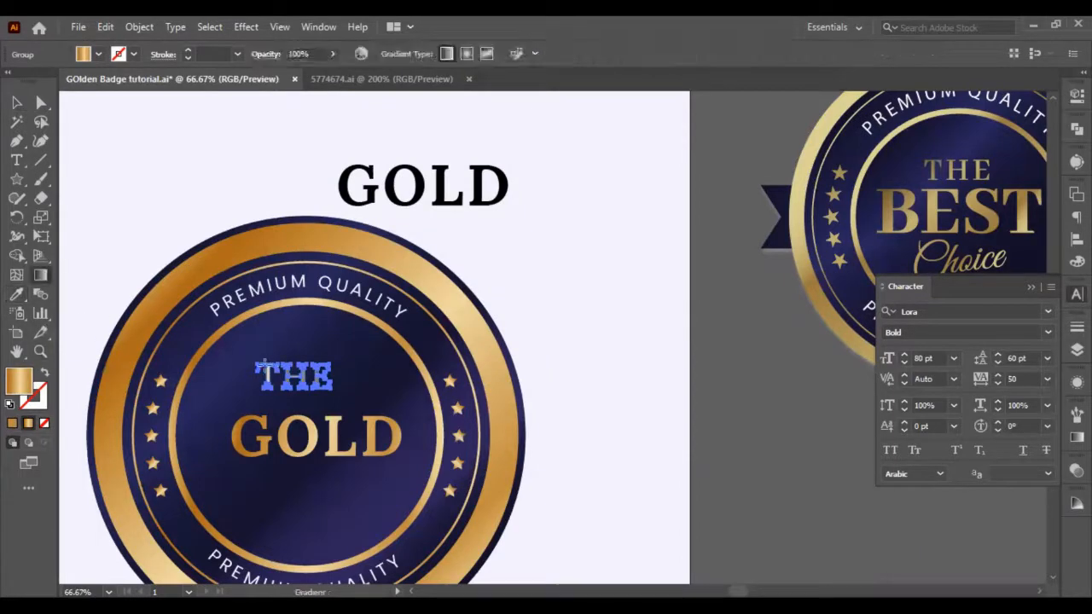
pyautogui.moveTo(264, 367); pyautogui.dragTo(333, 380)
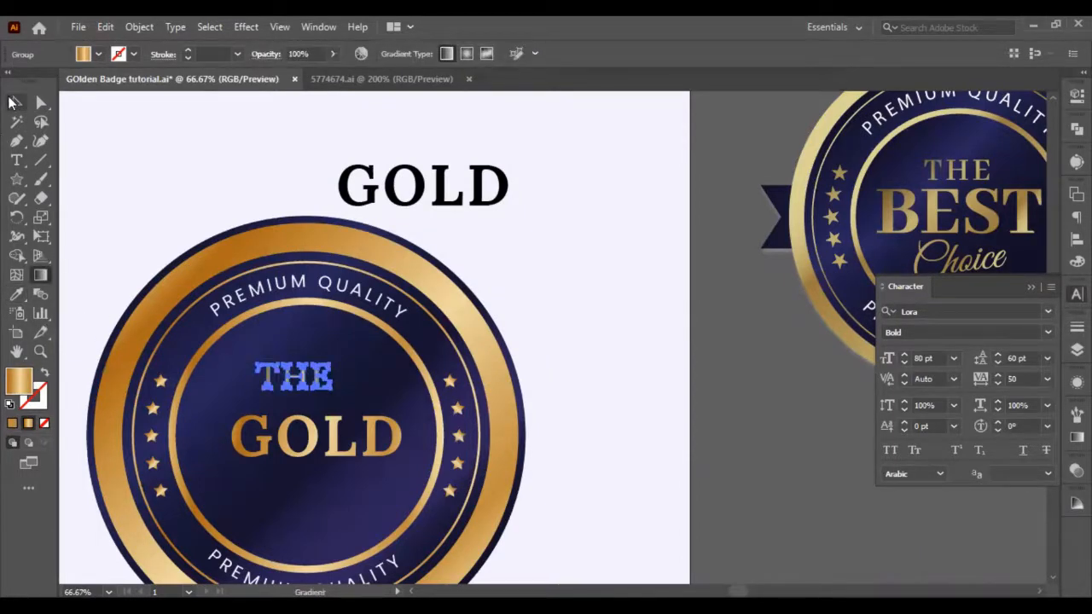
pyautogui.click(16, 103)
pyautogui.click(142, 176)
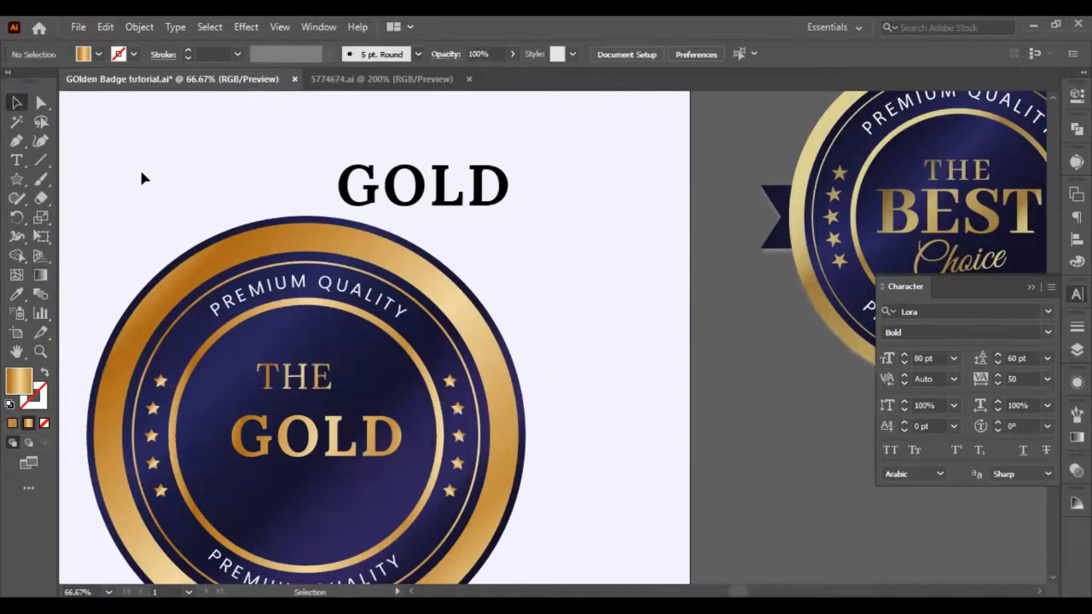
# Enlarge the gold "GOLD" lettering inside the badge and centre it horizontally on the navy circle
pyautogui.scroll(-1, 317, 424)
pyautogui.click(314, 419)
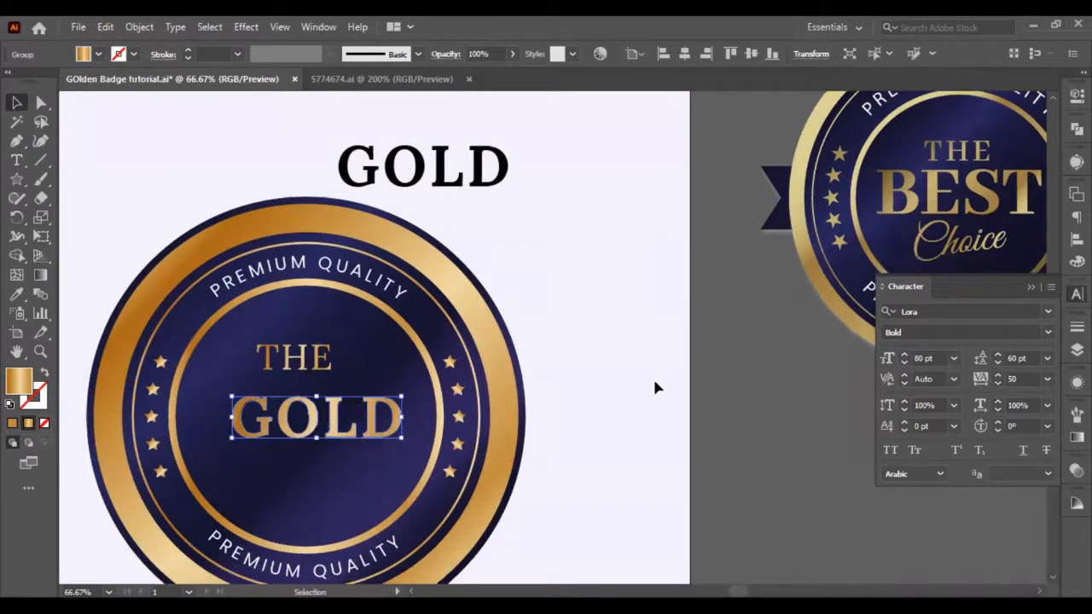
pyautogui.moveTo(402, 437); pyautogui.dragTo(423, 453)
pyautogui.click(395, 371)
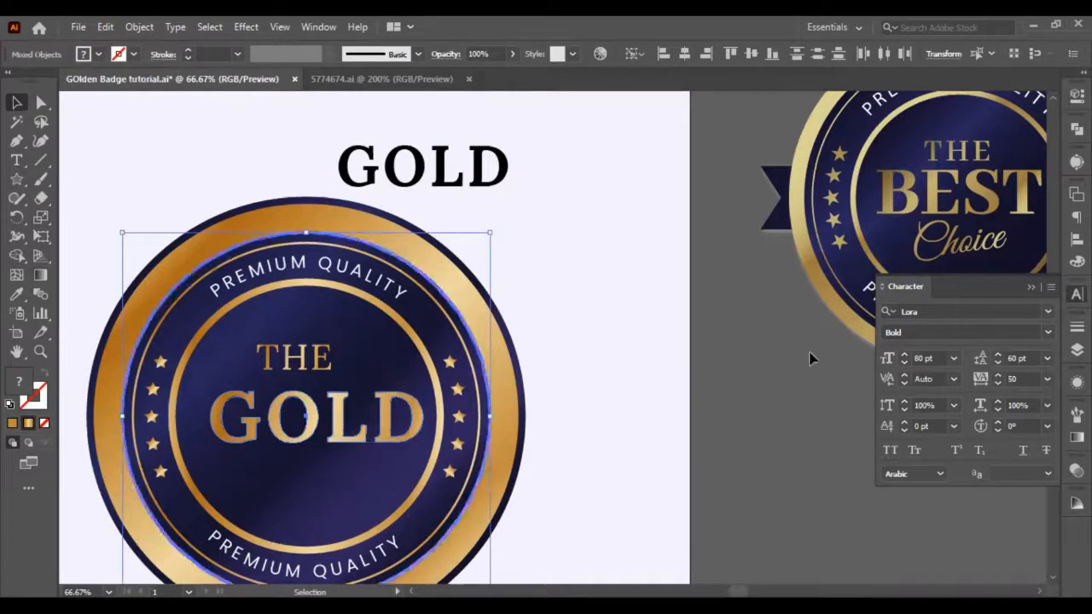
pyautogui.click(1077, 238)
pyautogui.click(922, 232)
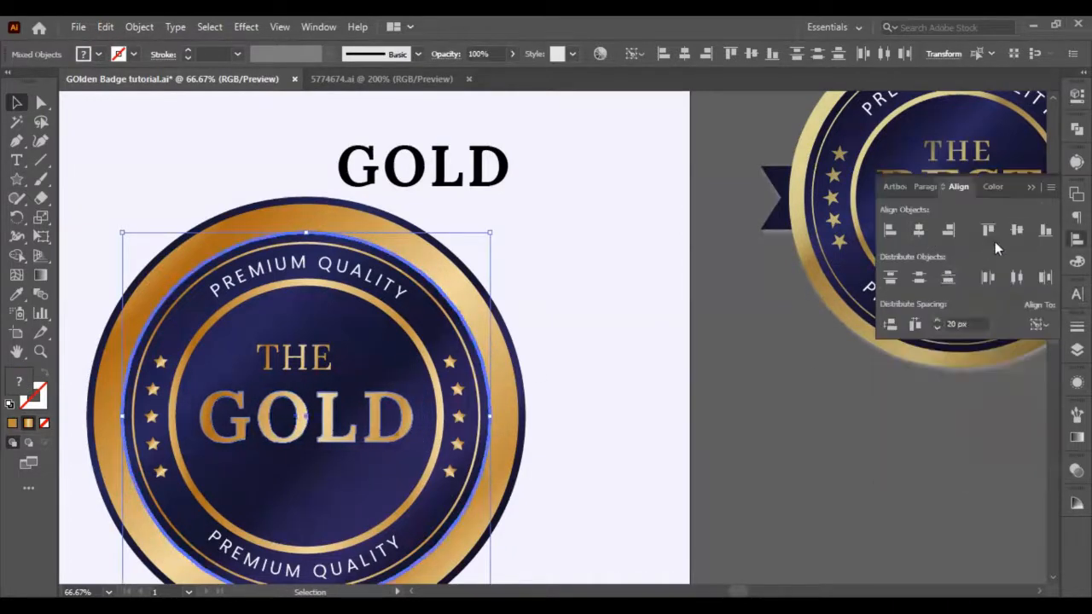
pyautogui.click(649, 508)
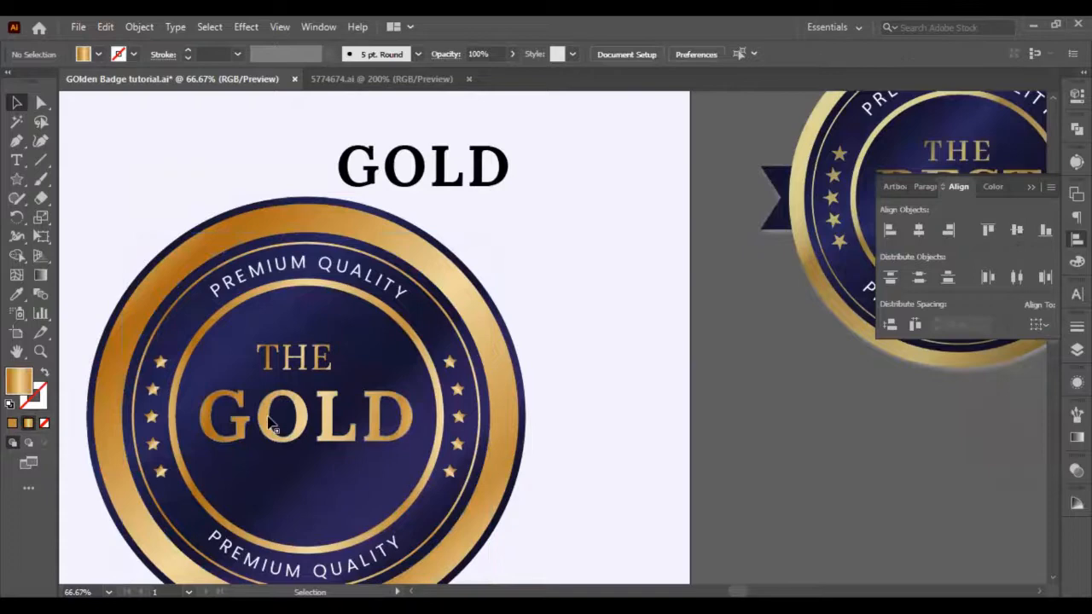
# Shift the "THE" lettering slightly left above "GOLD", keeping its height, and deselect it
pyautogui.click(303, 361)
pyautogui.click(324, 365)
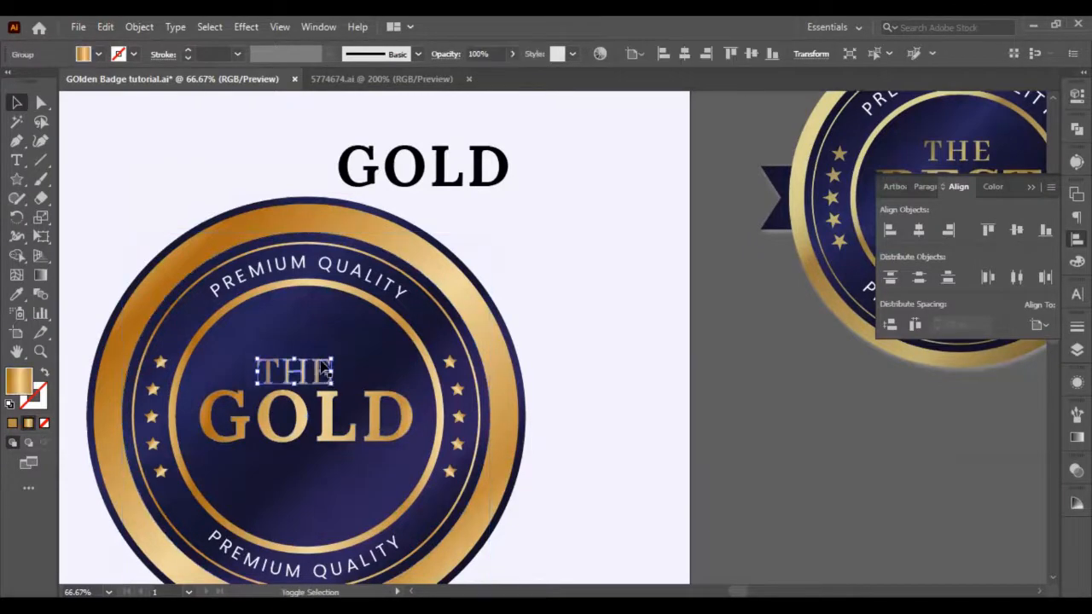
pyautogui.hotkey('shift', 'Left')
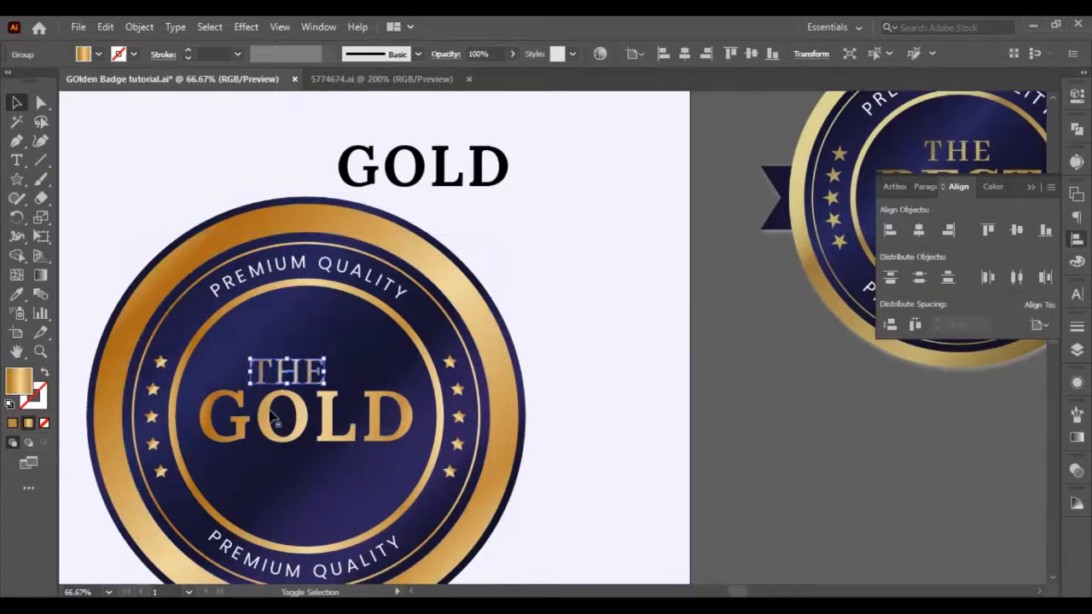
pyautogui.hotkey('shift', 'Down')
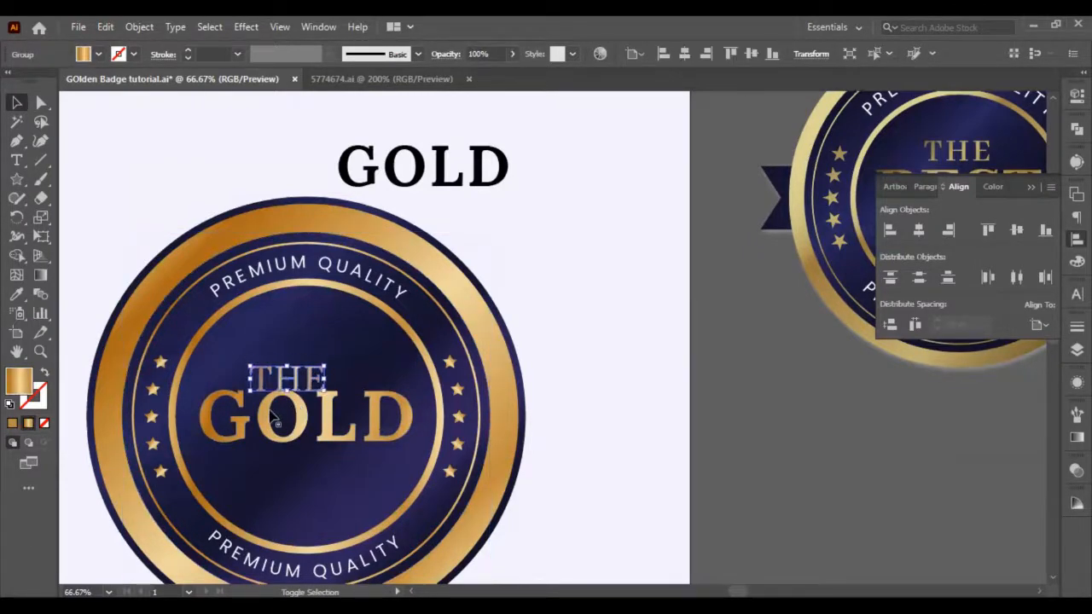
pyautogui.click(589, 452)
pyautogui.click(303, 391)
pyautogui.click(301, 385)
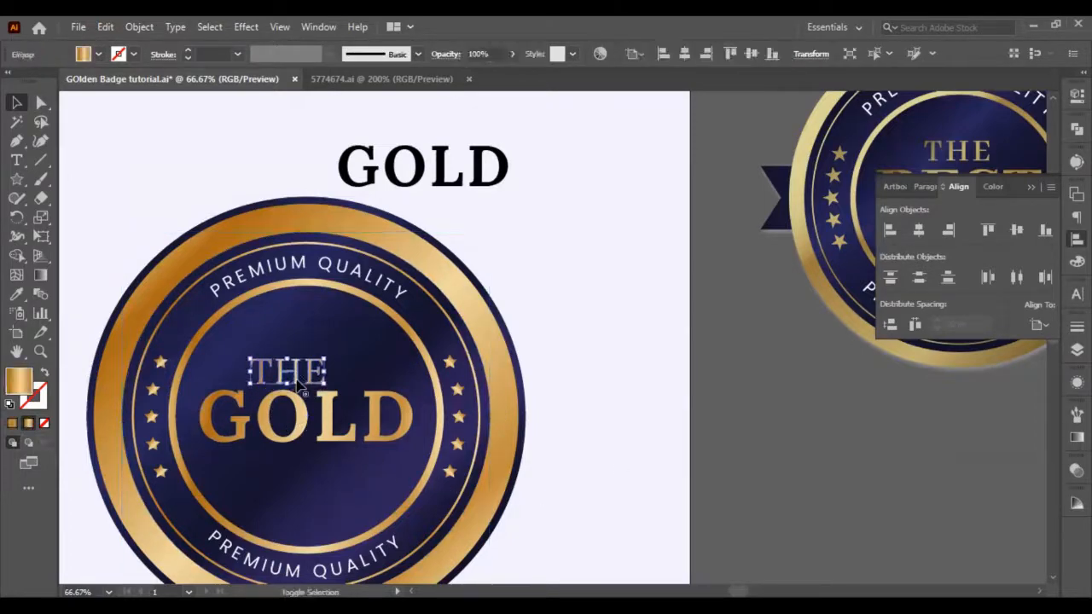
pyautogui.click(578, 392)
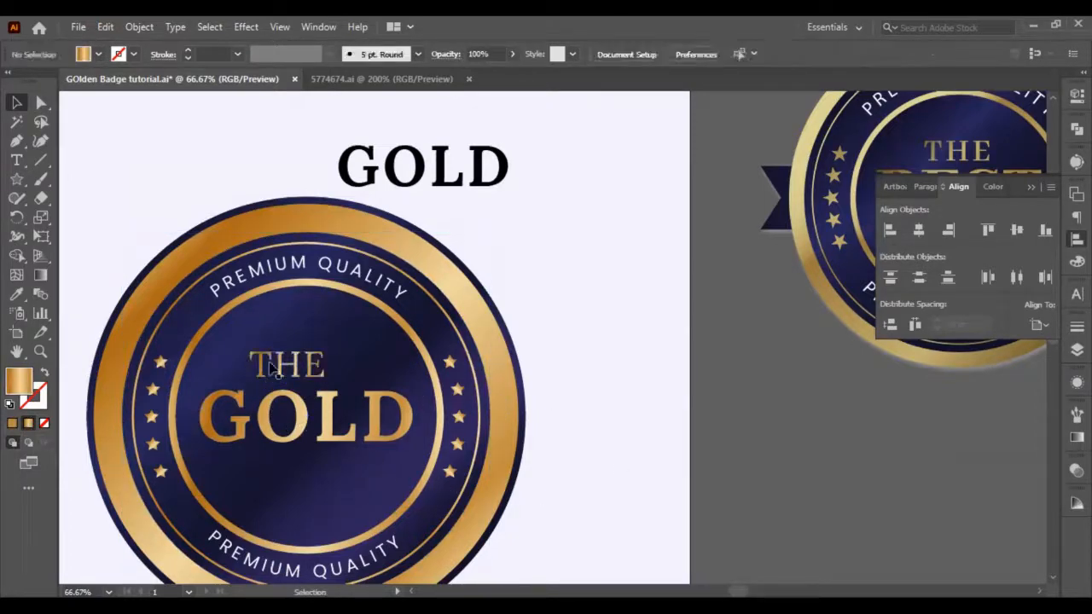
pyautogui.click(290, 365)
pyautogui.click(549, 359)
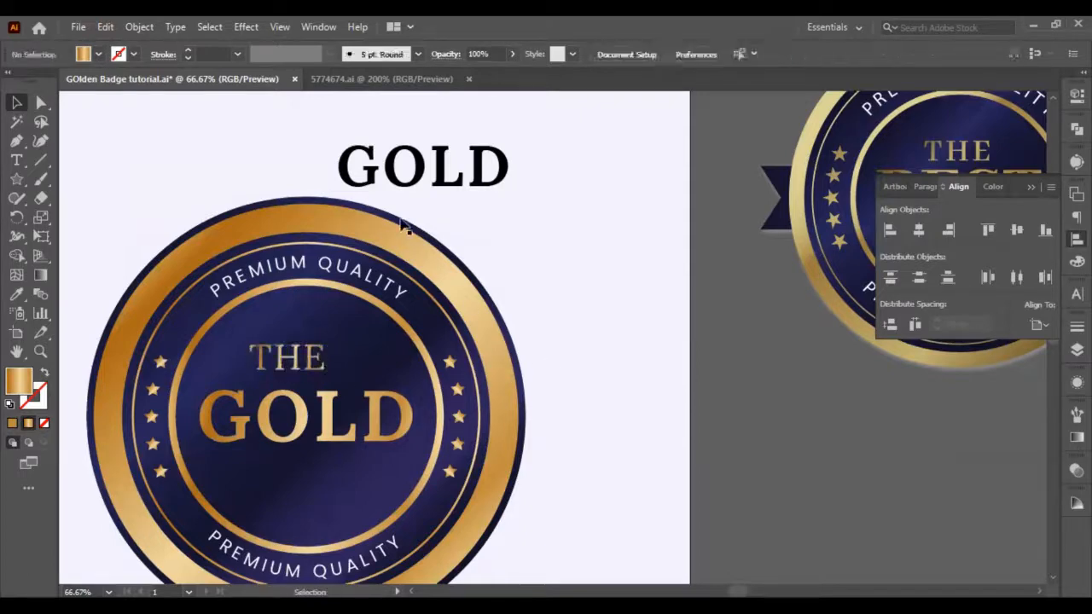
# Place a copy of the black "GOLD" text beside the badge and change its wording to "RANK"
pyautogui.click(414, 183)
pyautogui.moveTo(430, 186); pyautogui.dragTo(623, 281)
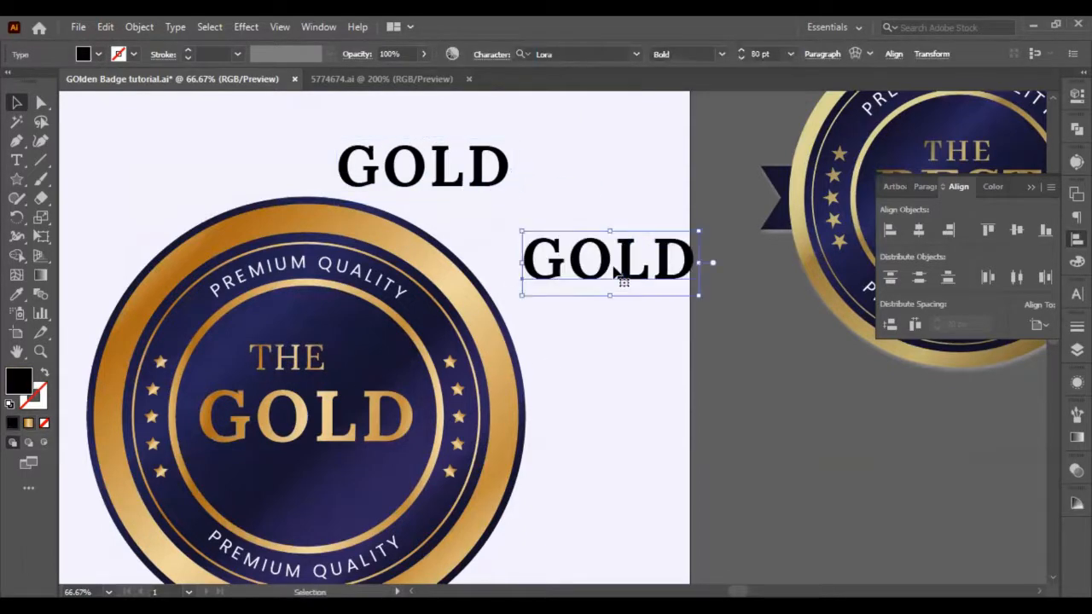
pyautogui.doubleClick(623, 281)
pyautogui.hotkey('ctrl', 'a')
pyautogui.write('r')
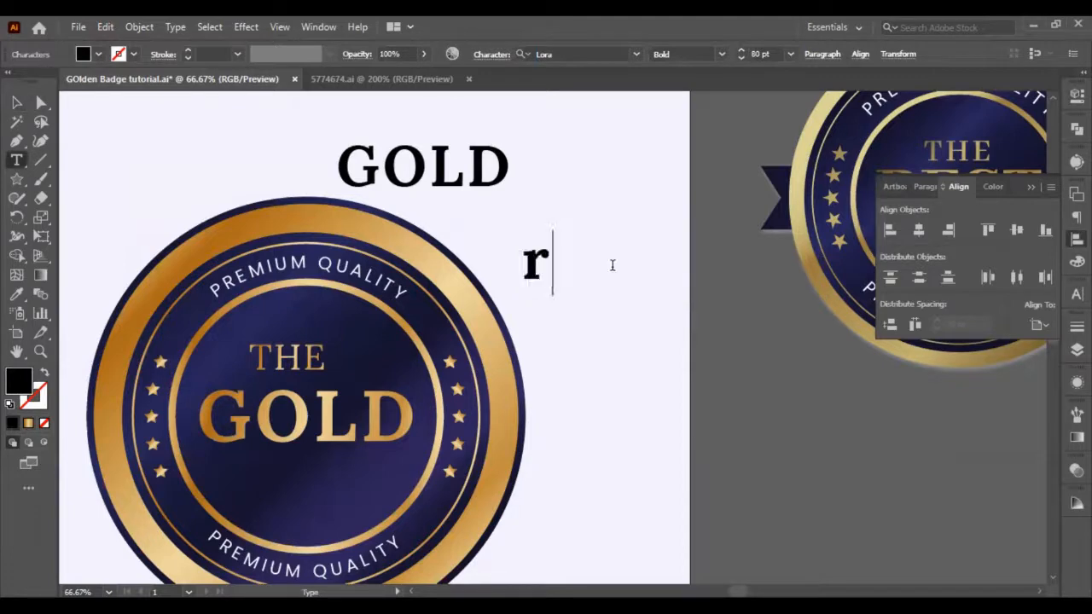
pyautogui.press('BackSpace')
pyautogui.write('RANK')
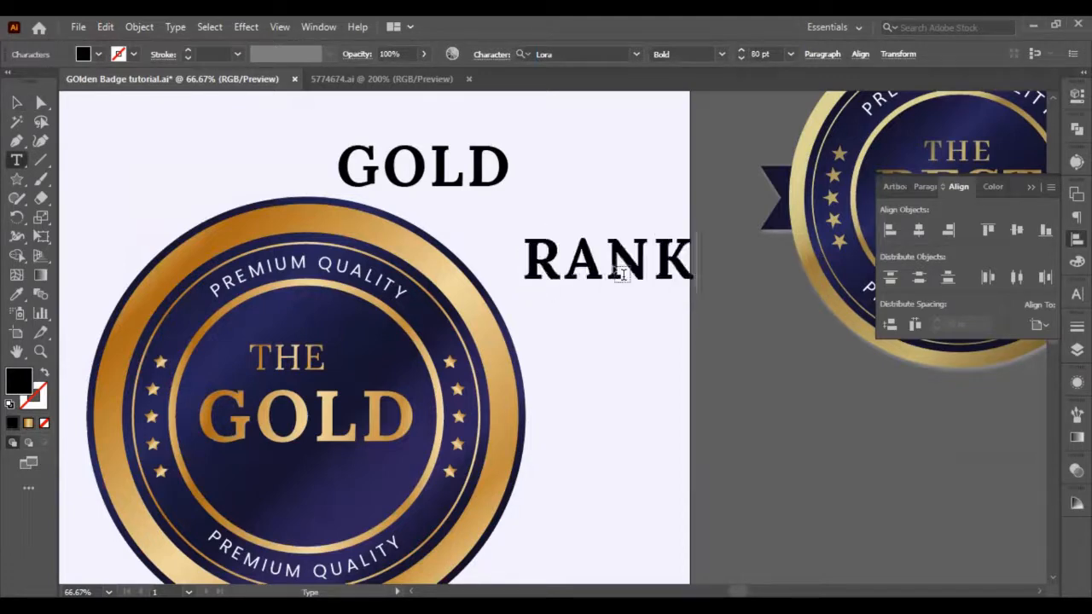
pyautogui.click(16, 102)
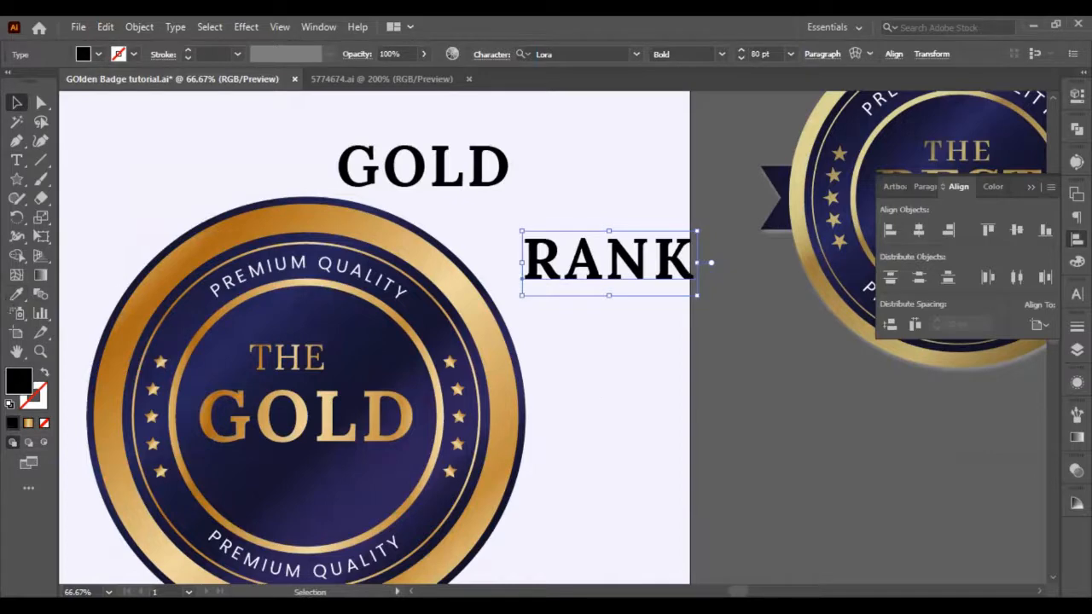
# Set the "RANK" text to Lora Regular and move it inside the badge below "GOLD"
pyautogui.hotkey('ctrl', 'F10')
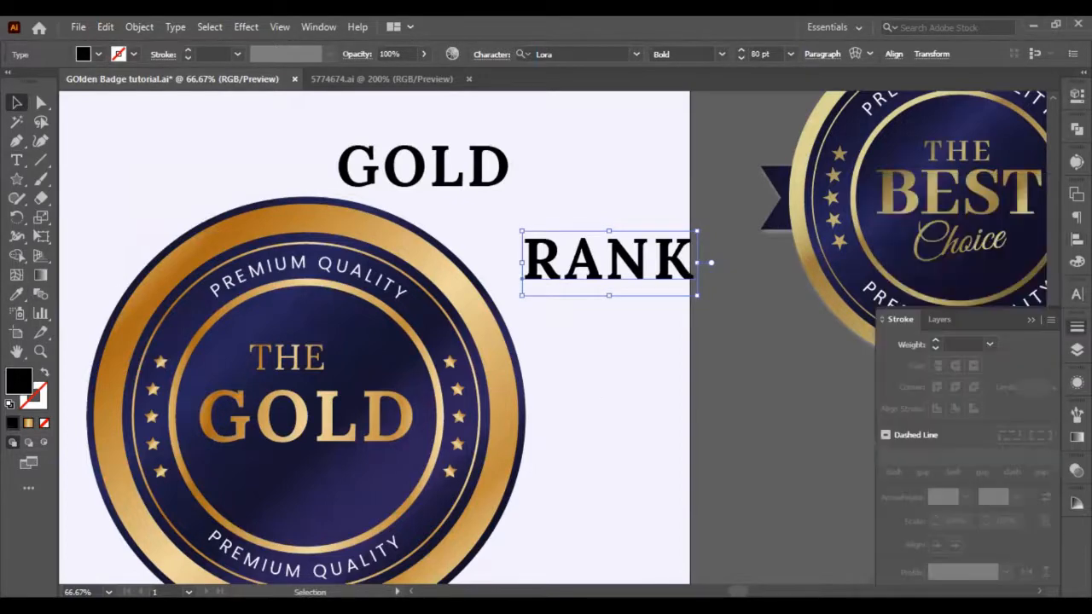
pyautogui.hotkey('ctrl', 't')
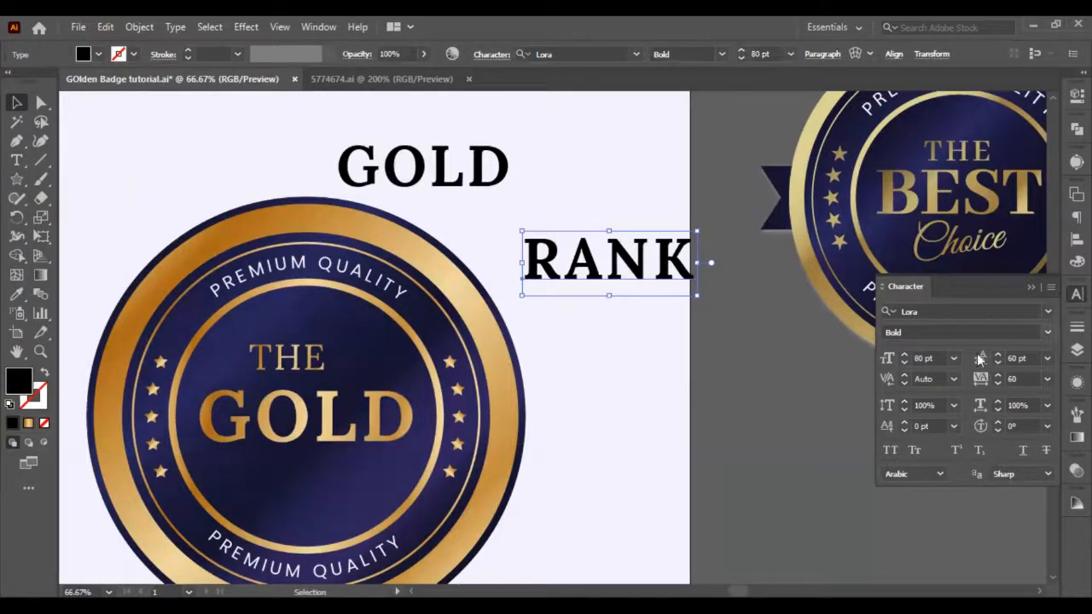
pyautogui.moveTo(655, 267); pyautogui.dragTo(363, 482)
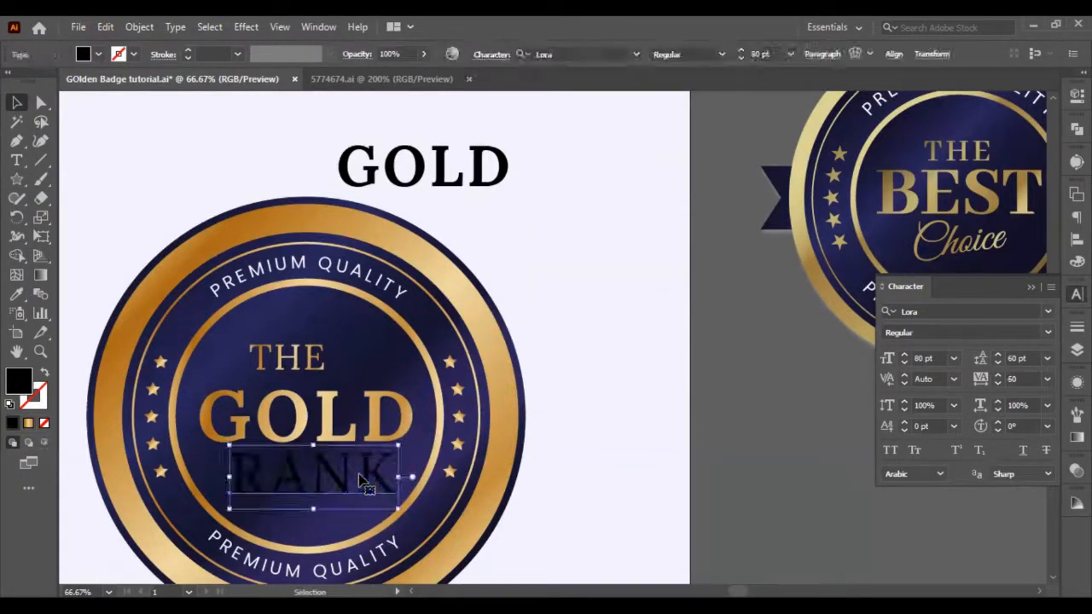
# Convert the "RANK" text to outlines and fill it with the ring's gold gradient, running diagonally across the word
pyautogui.rightClick(252, 475)
pyautogui.click(310, 241)
pyautogui.click(16, 294)
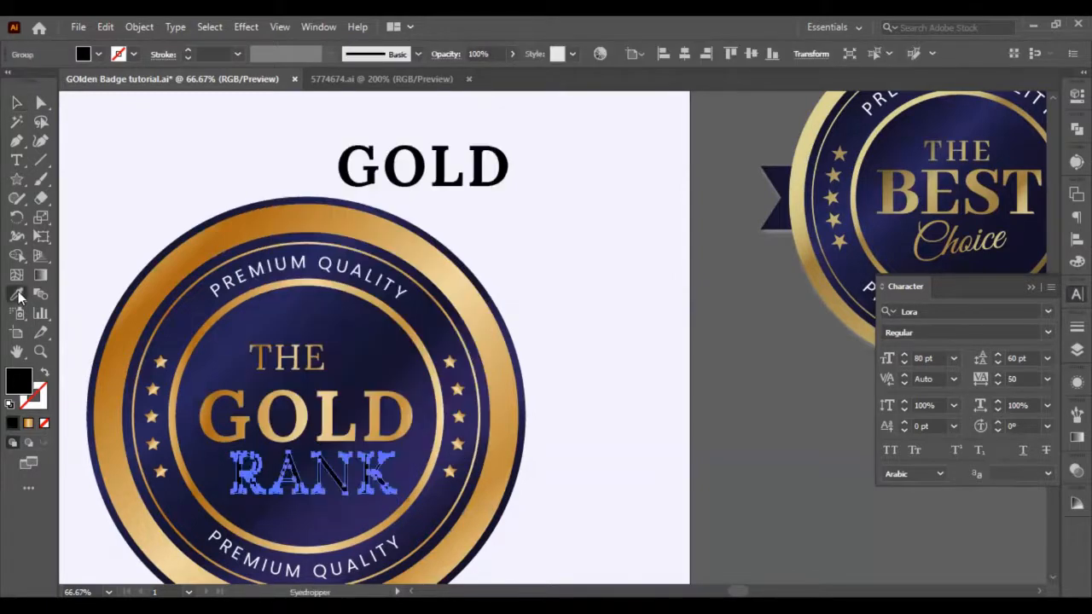
pyautogui.click(122, 353)
pyautogui.press('g')
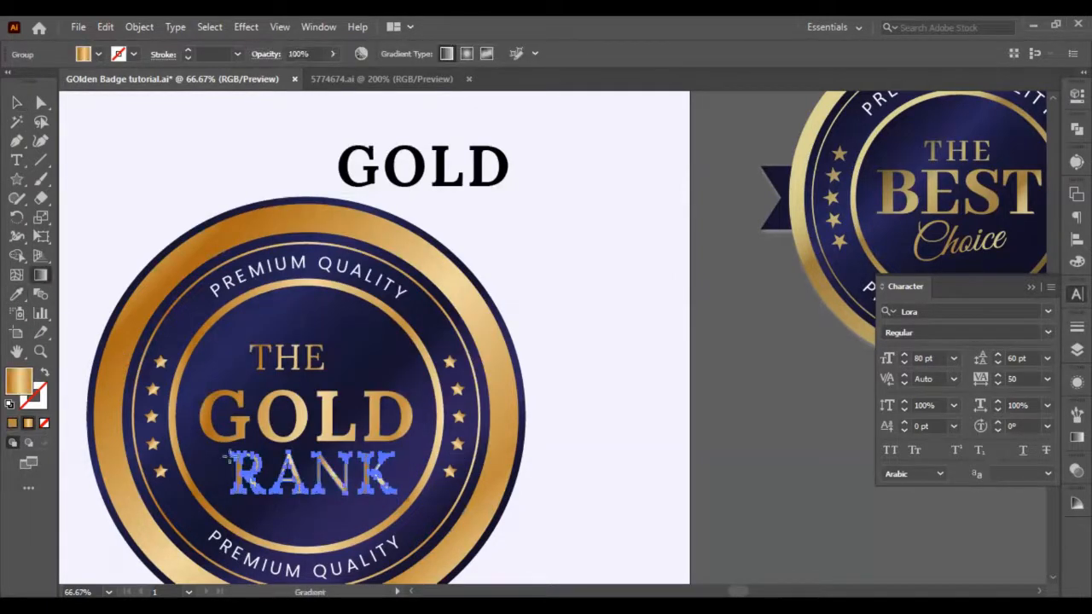
pyautogui.moveTo(229, 458); pyautogui.dragTo(326, 483)
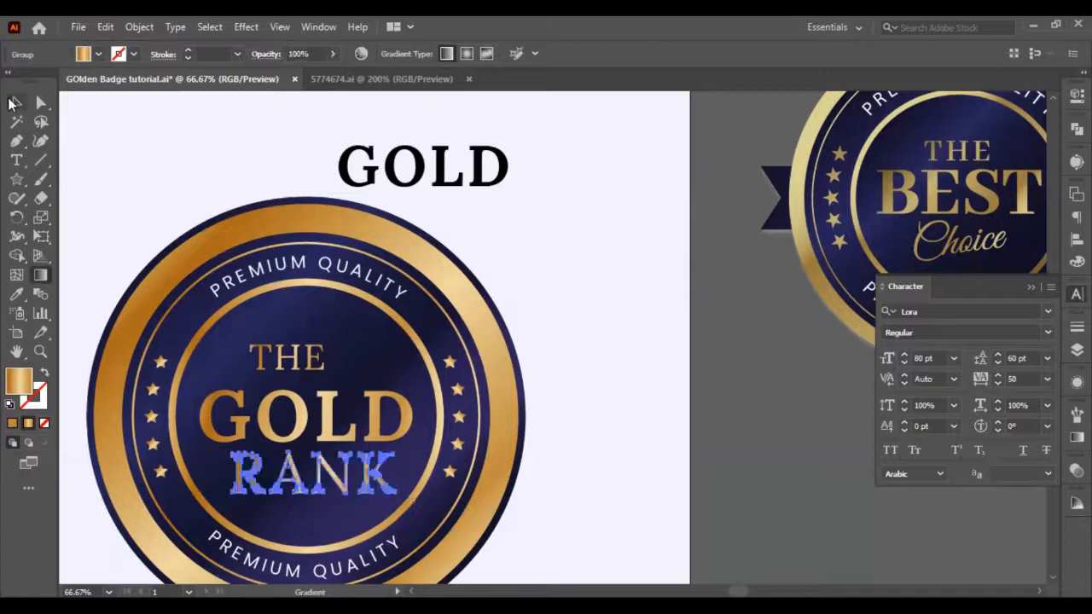
# Scale the "RANK" lettering down to about half its size and move it directly beneath "GOLD"
pyautogui.click(16, 102)
pyautogui.moveTo(232, 499); pyautogui.dragTo(292, 475)
pyautogui.scroll(2, 293, 476)
pyautogui.scroll(1, 296, 479)
pyautogui.moveTo(456, 464); pyautogui.dragTo(390, 425)
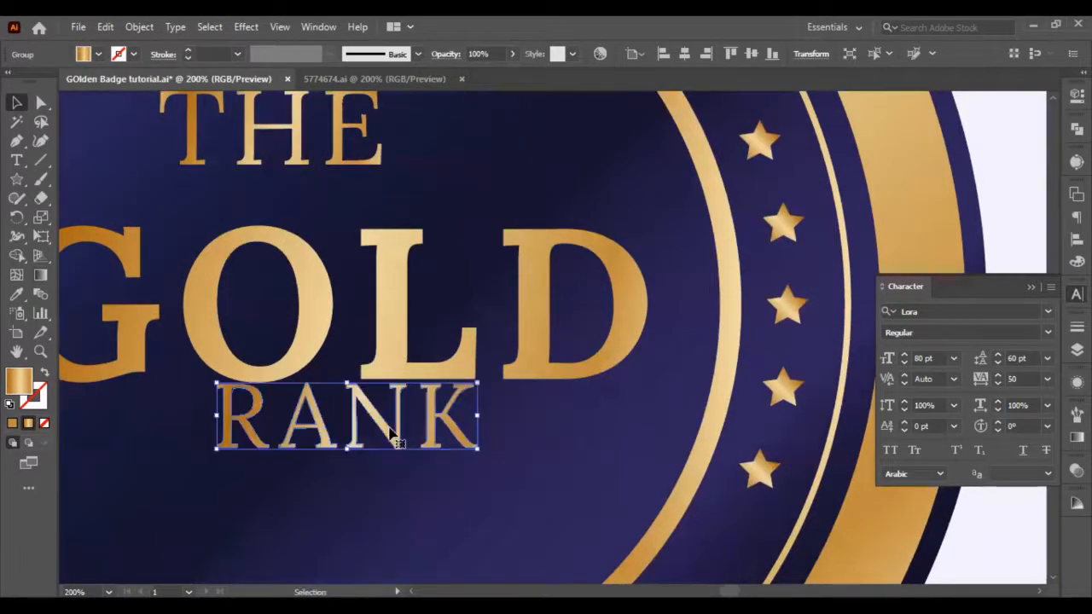
# Nudge the "RANK" lettering down to leave a clear gap below "GOLD" and deselect it
pyautogui.press('Right')
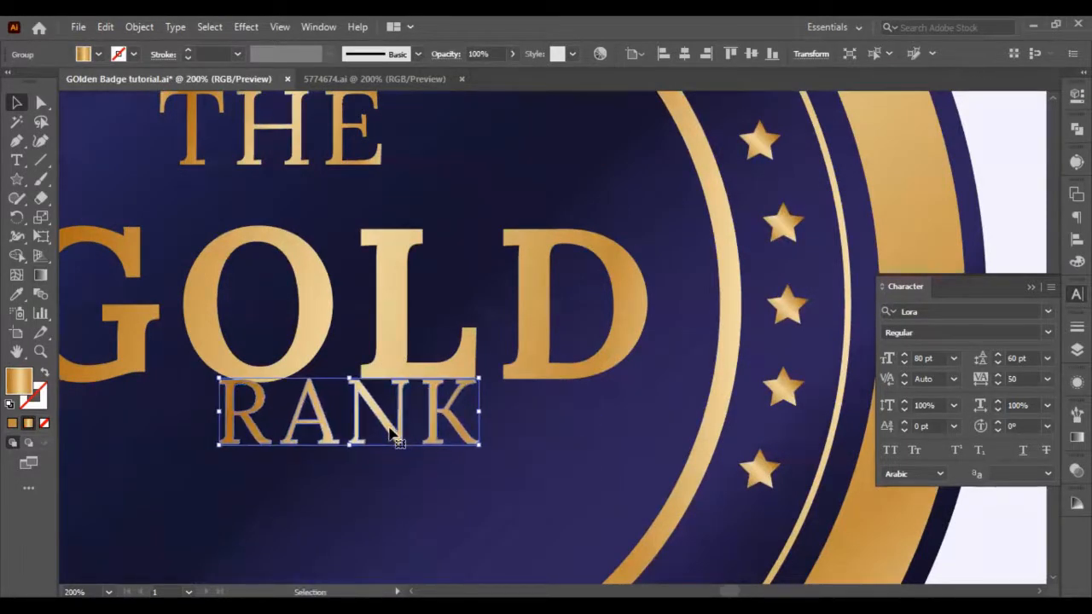
pyautogui.hotkey('shift', 'Down')
pyautogui.hotkey('shift', 'Down')
pyautogui.hotkey('shift', 'Down')
pyautogui.hotkey('shift', 'Down')
pyautogui.hotkey('shift', 'Down')
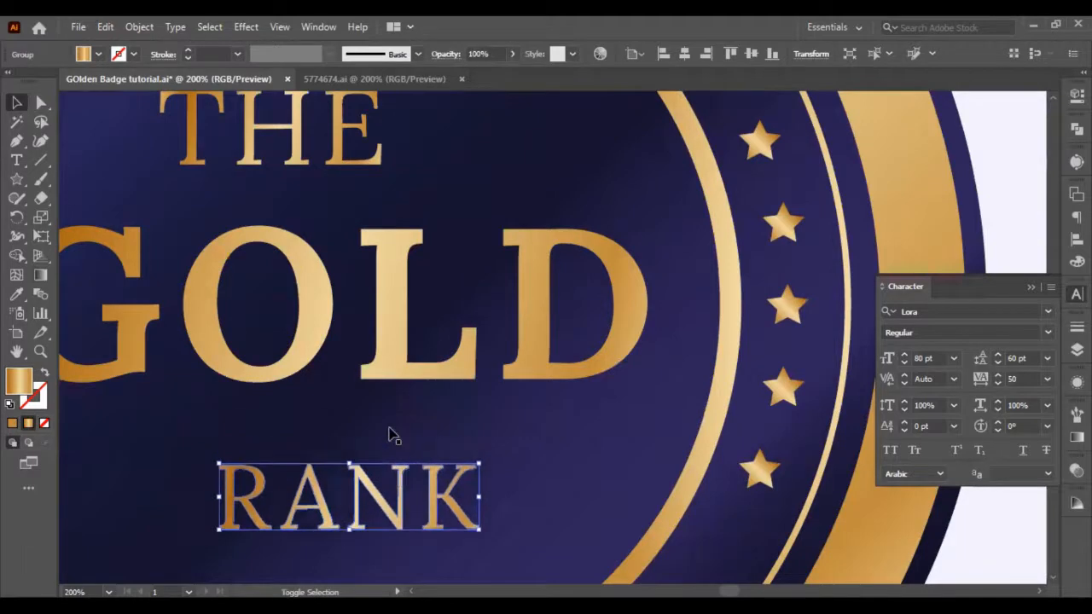
pyautogui.hotkey('shift', 'Up')
pyautogui.scroll(-3, 396, 433)
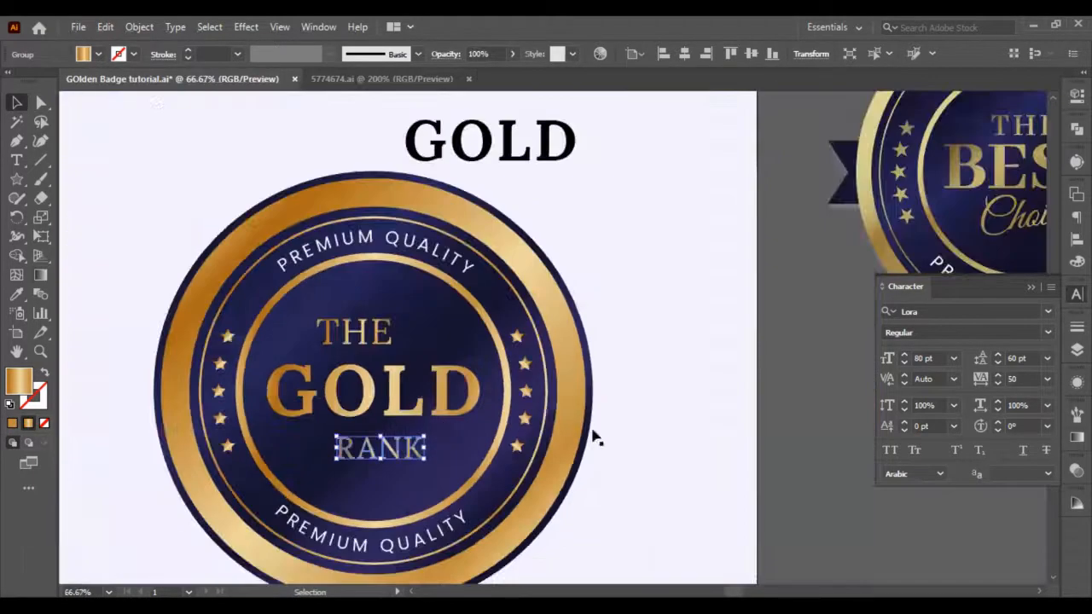
pyautogui.click(638, 479)
# Offset the small words around "GOLD" by shifting "RANK" to the right and "THE" to the left
pyautogui.scroll(1, 573, 428)
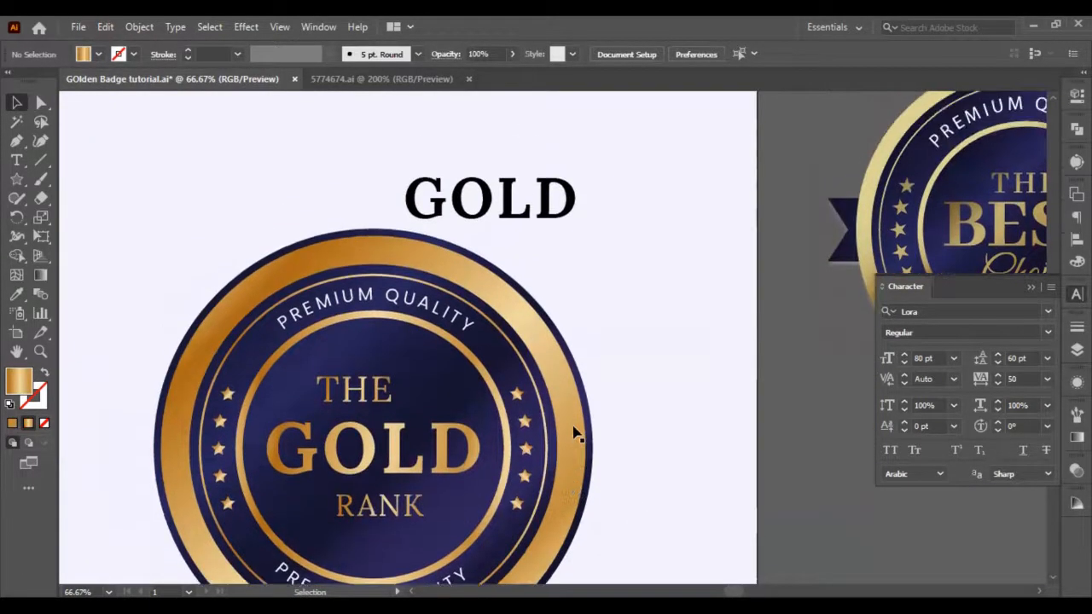
pyautogui.scroll(-1, 567, 444)
pyautogui.click(417, 446)
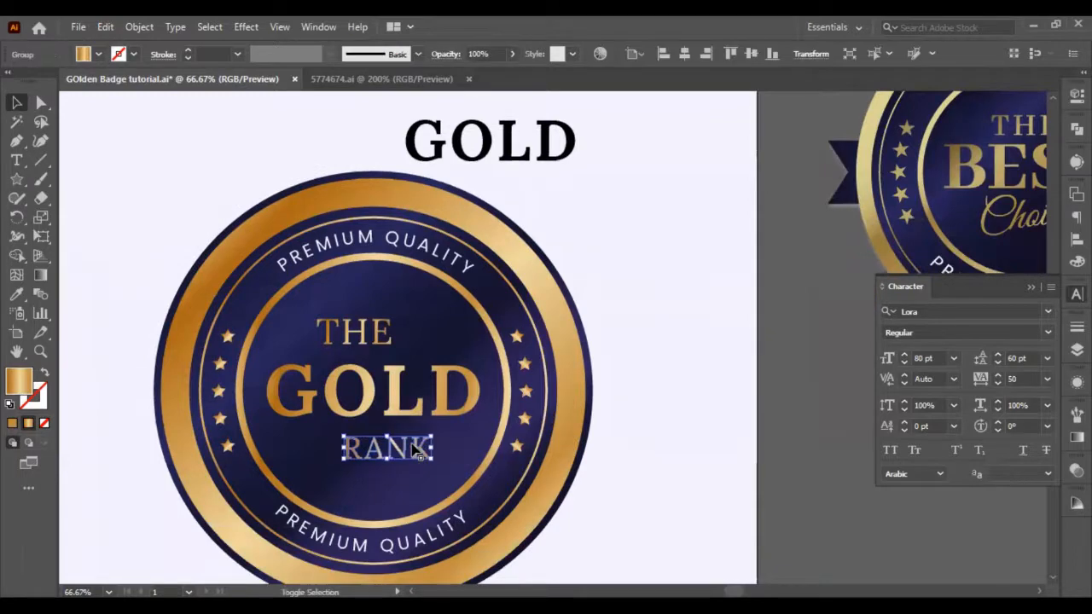
pyautogui.moveTo(418, 445); pyautogui.dragTo(442, 431)
pyautogui.moveTo(367, 339); pyautogui.dragTo(353, 340)
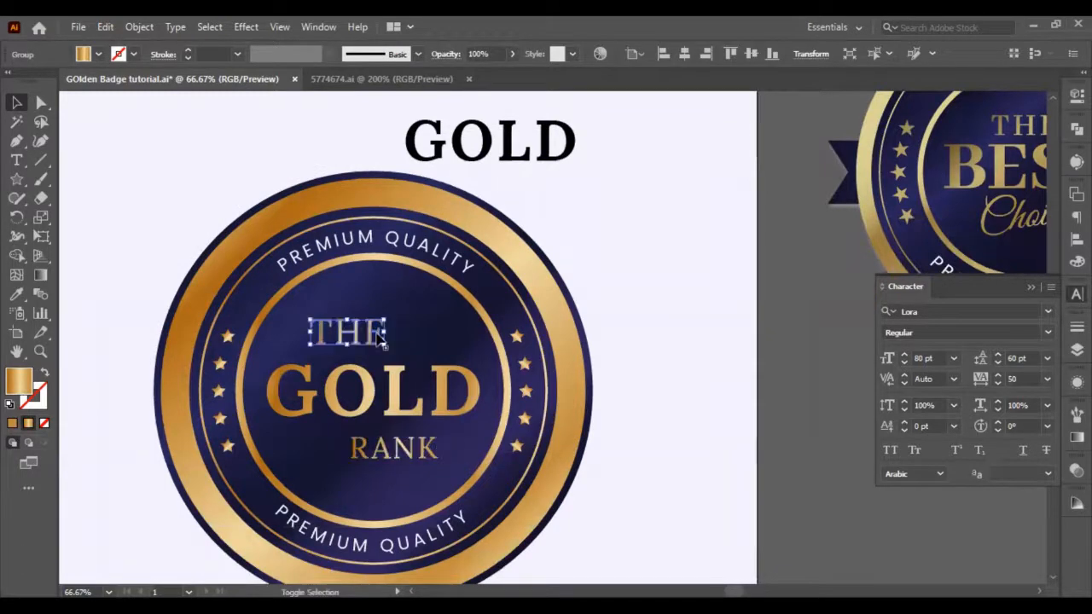
pyautogui.click(639, 375)
pyautogui.scroll(-1, 404, 386)
pyautogui.scroll(1, 395, 417)
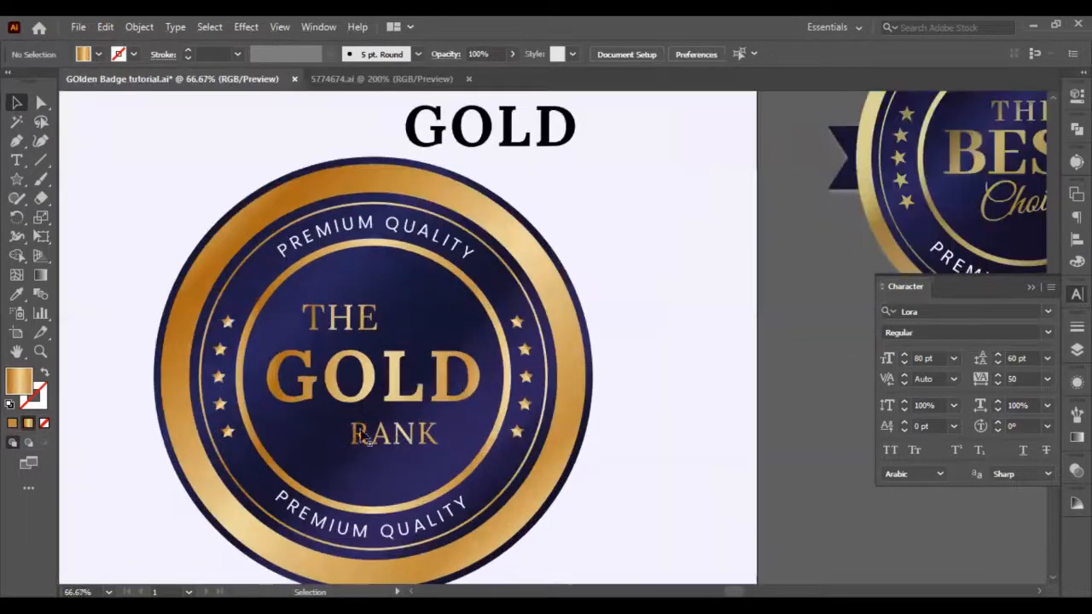
# Create an inner copy of the wide outer gold ring with a -20 px Offset Path and miter joins
pyautogui.hscroll(-1, 341, 423)
pyautogui.click(236, 386)
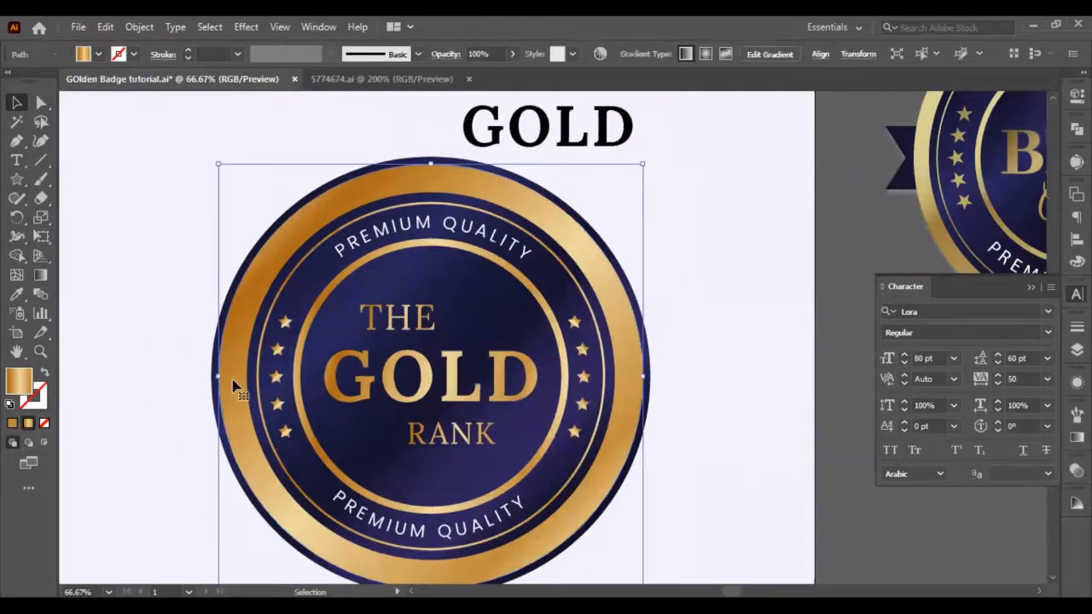
pyautogui.click(141, 27)
pyautogui.moveTo(239, 402)
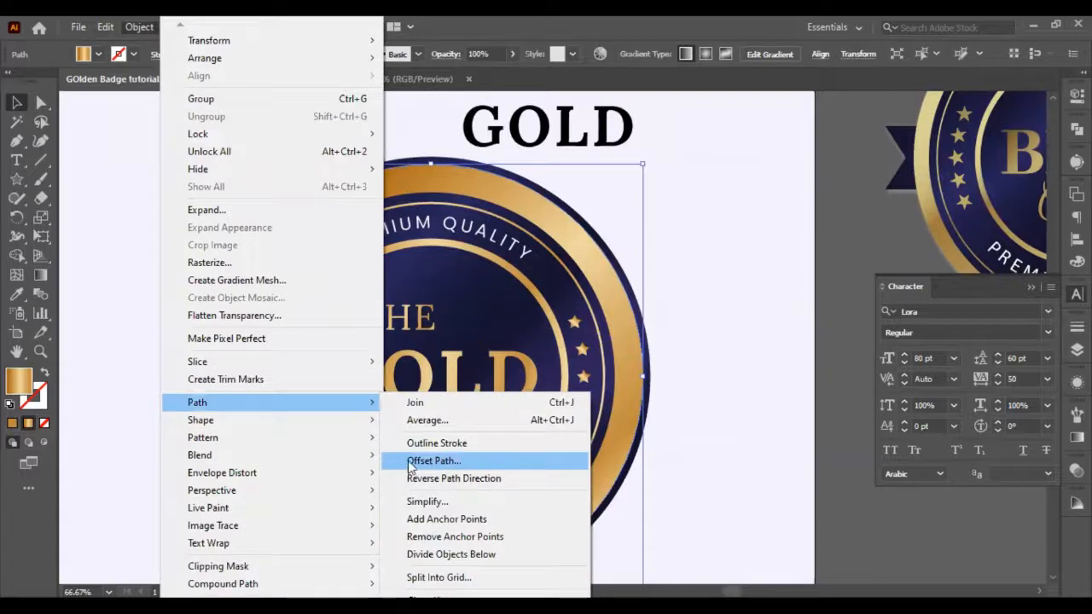
pyautogui.click(434, 461)
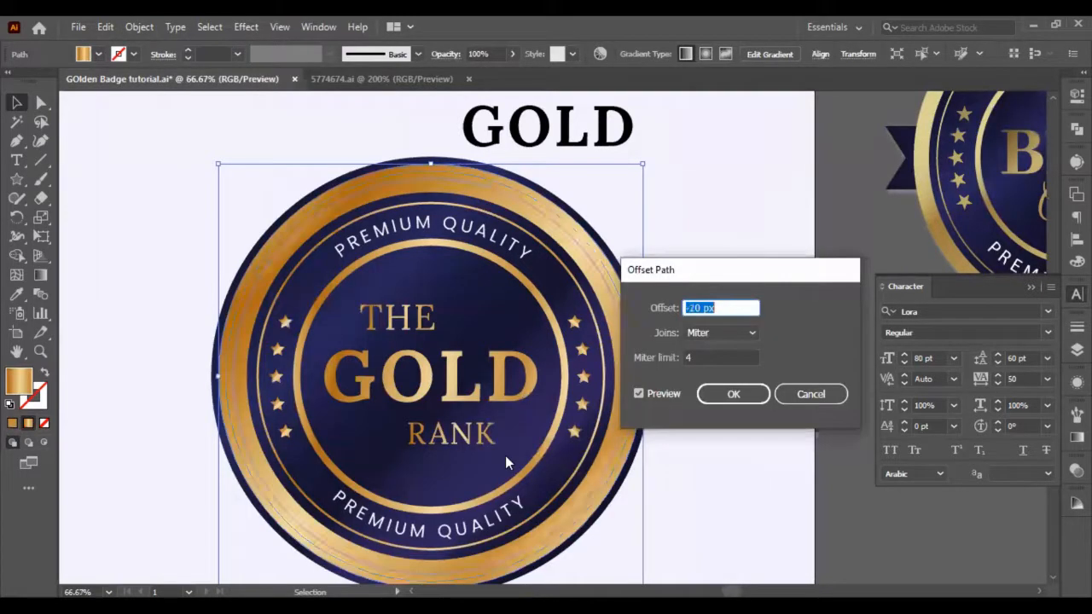
pyautogui.press('Up')
pyautogui.press('Up')
pyautogui.press('Down')
pyautogui.press('Down')
pyautogui.click(735, 393)
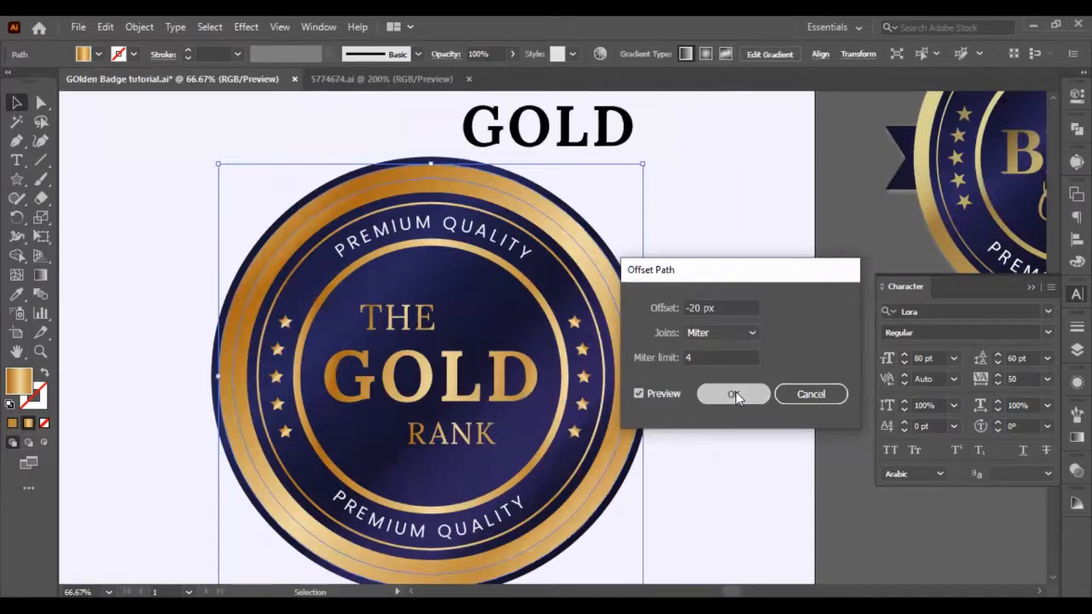
# Give the offset circle the badge's navy colour as a 5 pt stroke with no fill
pyautogui.click(17, 294)
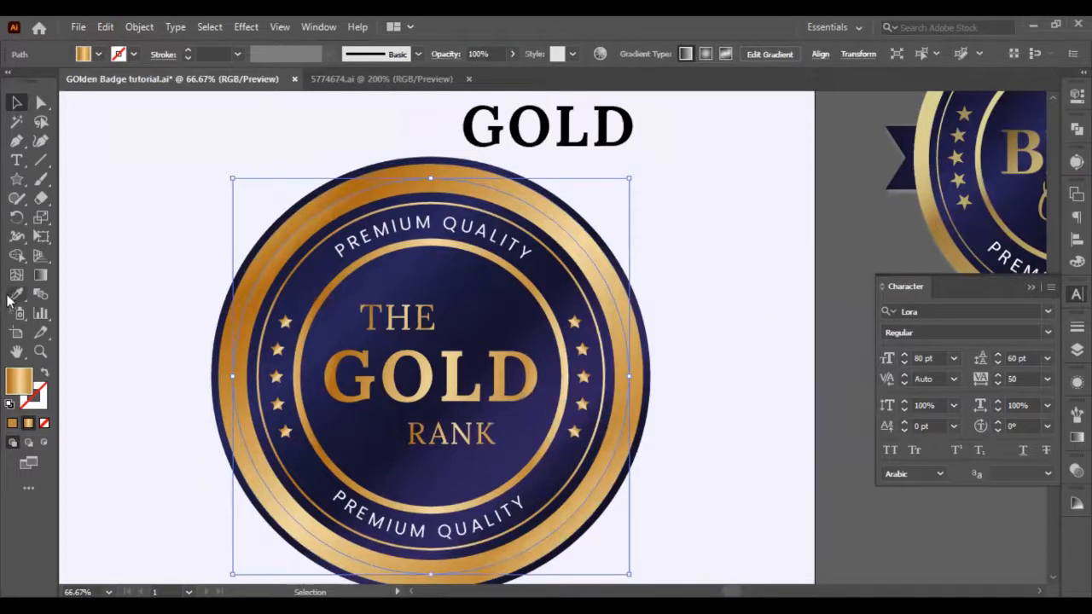
pyautogui.click(323, 351)
pyautogui.click(45, 375)
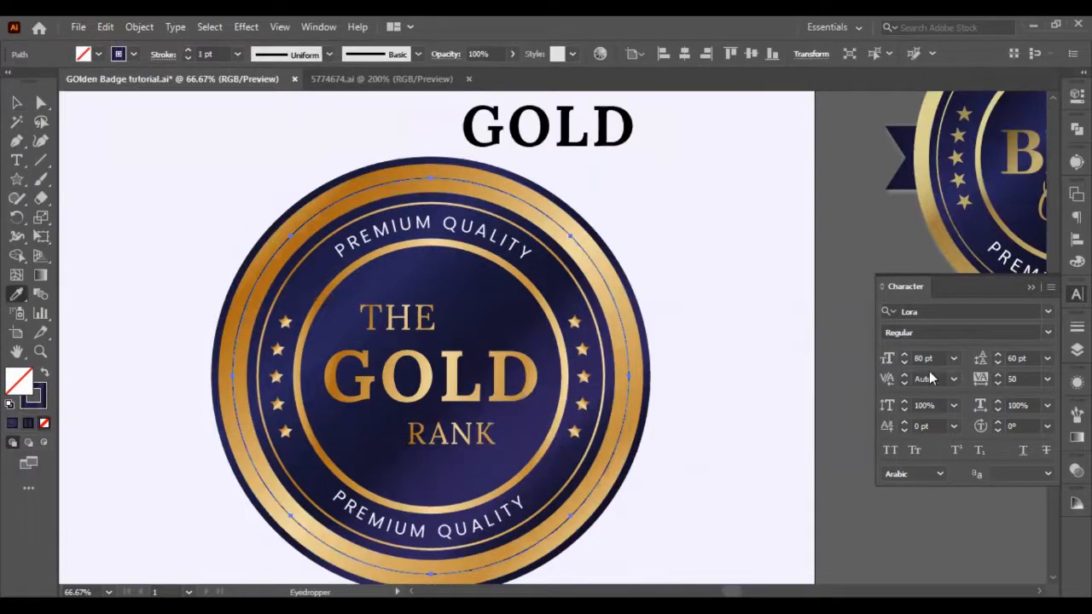
pyautogui.click(1076, 327)
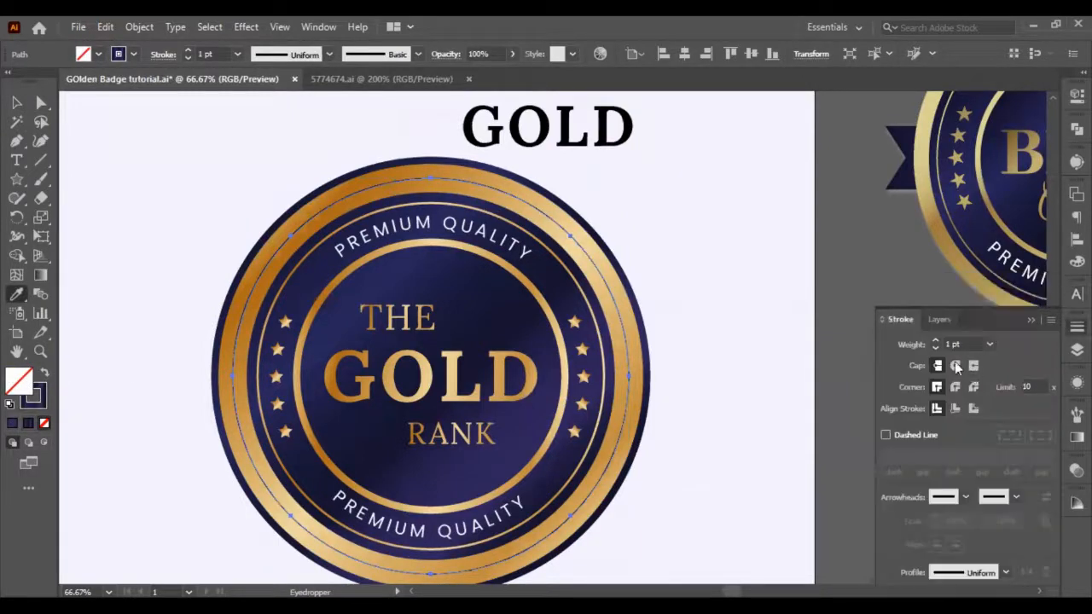
pyautogui.click(953, 343)
pyautogui.write('7')
pyautogui.press('Return')
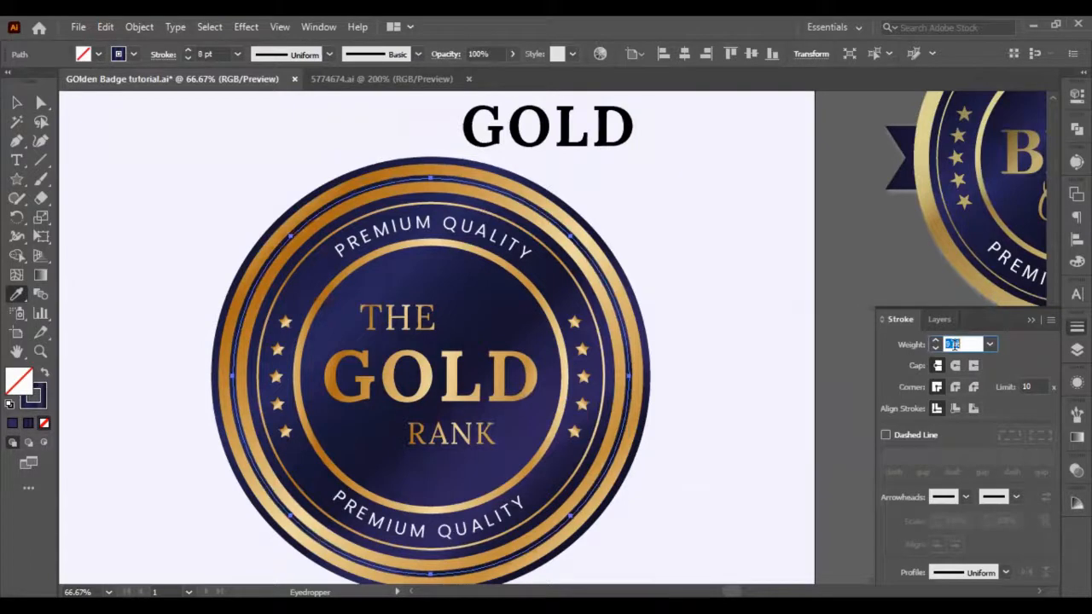
pyautogui.write('5')
pyautogui.press('Return')
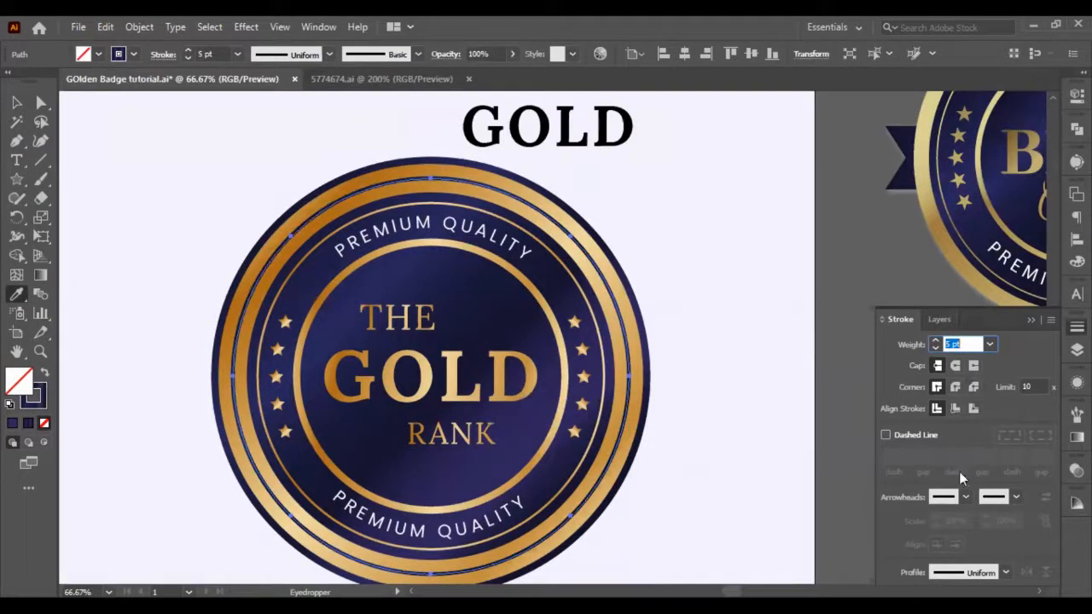
# Turn the navy circle's stroke into a dashed line with round caps, a 12 pt dash and a 30 pt gap, and deselect it
pyautogui.click(886, 435)
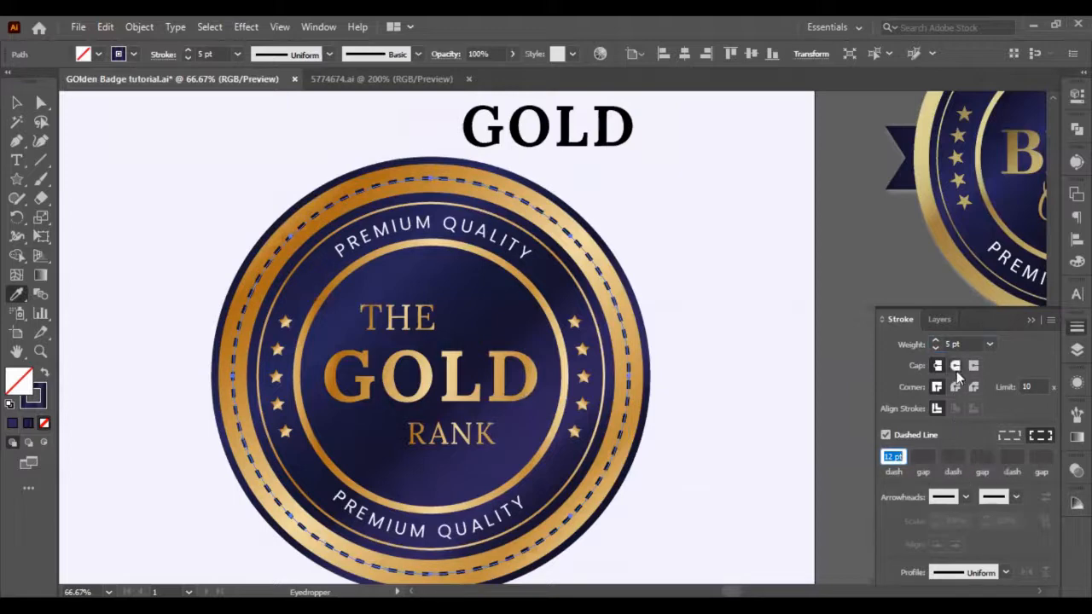
pyautogui.click(957, 368)
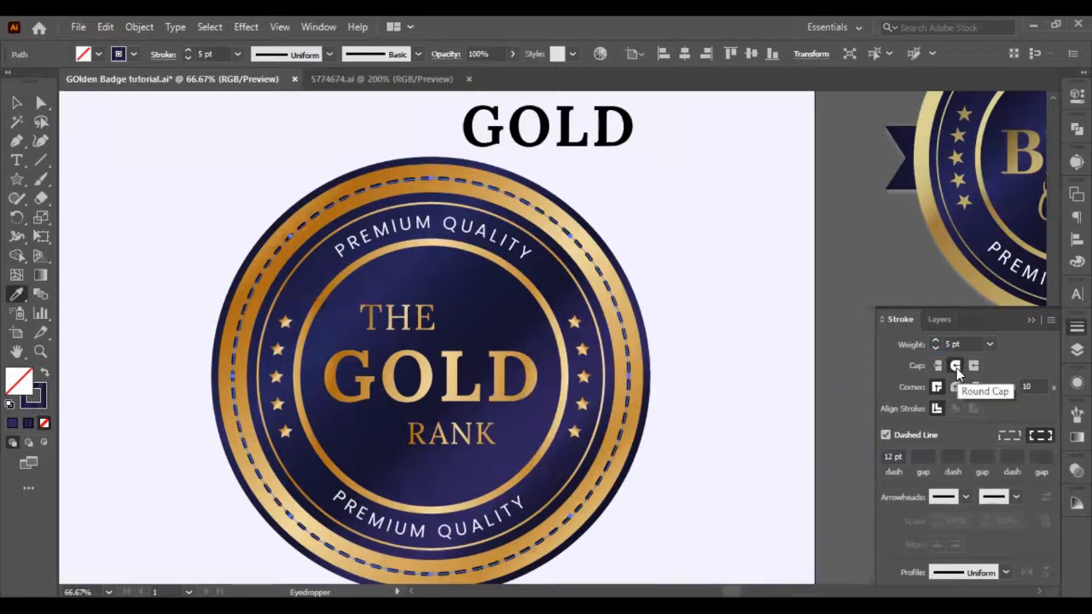
pyautogui.click(919, 460)
pyautogui.write('30')
pyautogui.press('Return')
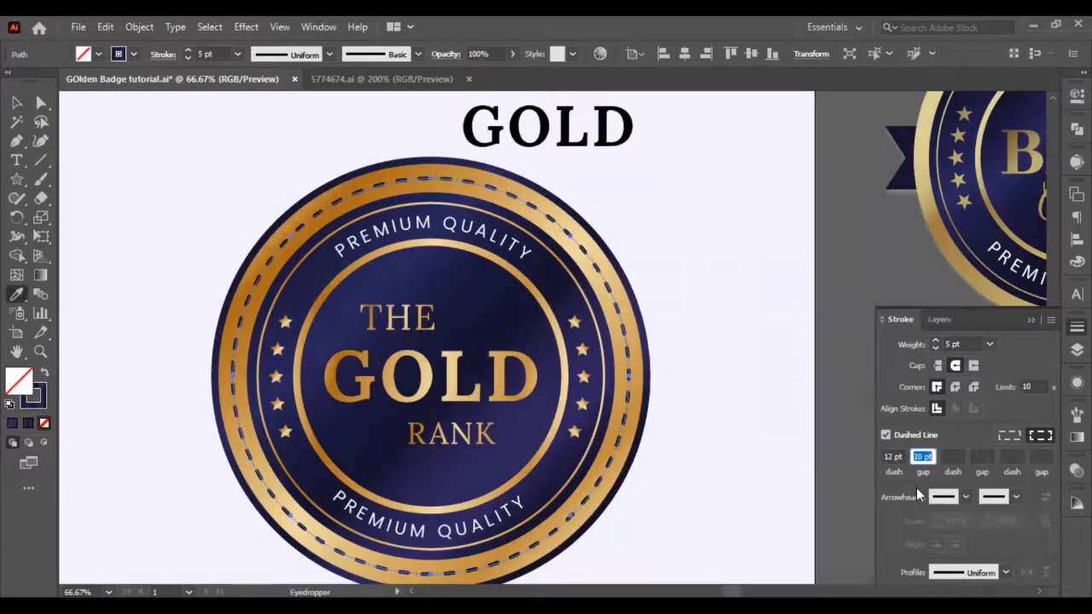
pyautogui.click(16, 103)
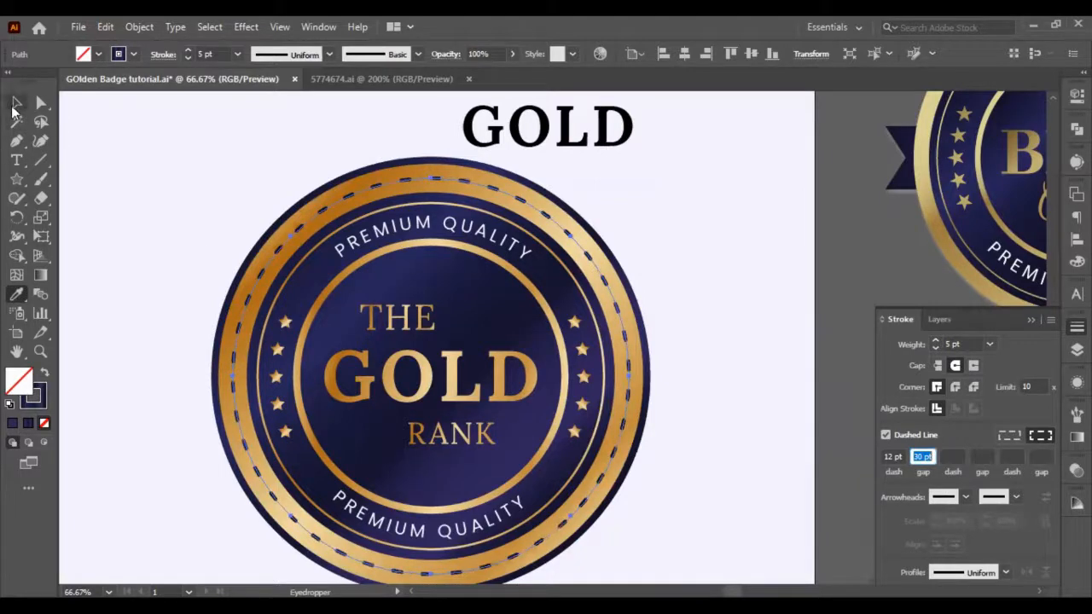
pyautogui.click(186, 190)
pyautogui.hotkey('ctrl', 'shift', 'z')
pyautogui.click(698, 284)
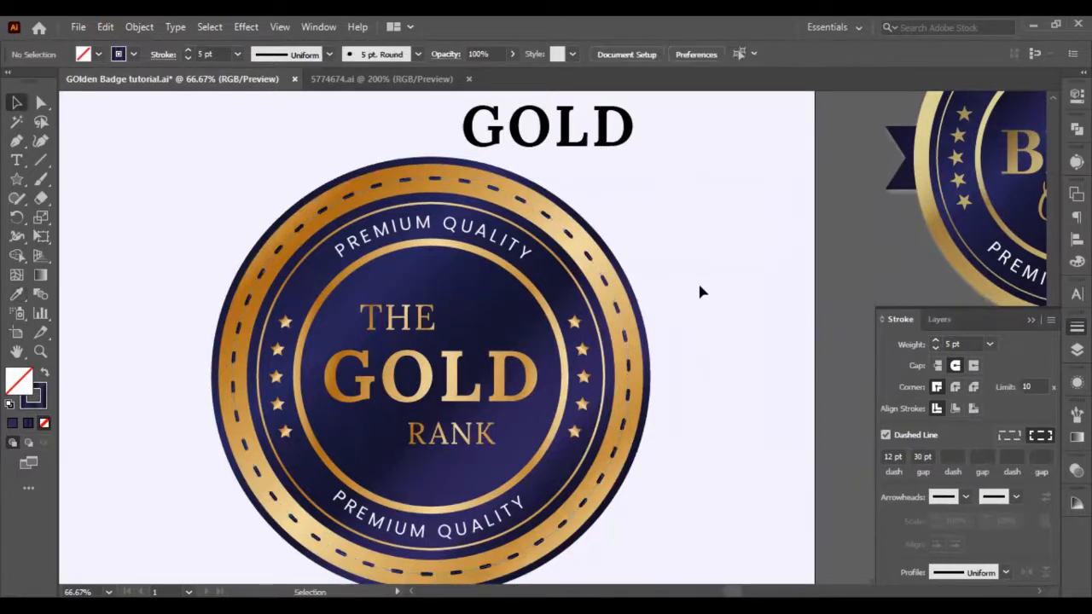
# Move the spare black "GOLD" text off the artboard above the gradient swatch circles and save the document
pyautogui.scroll(-1, 697, 298)
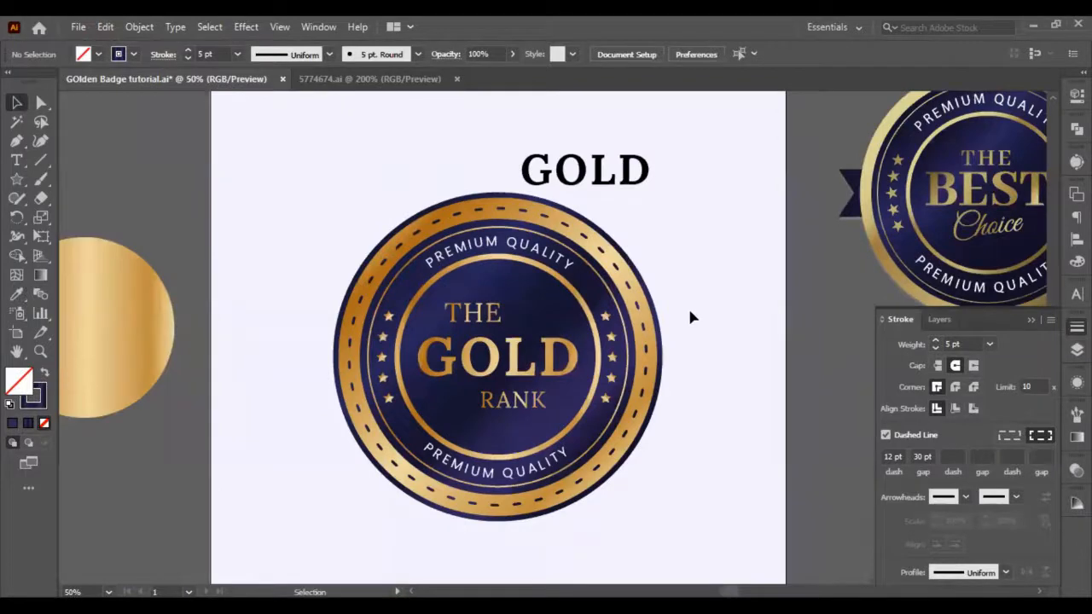
pyautogui.scroll(-1, 685, 264)
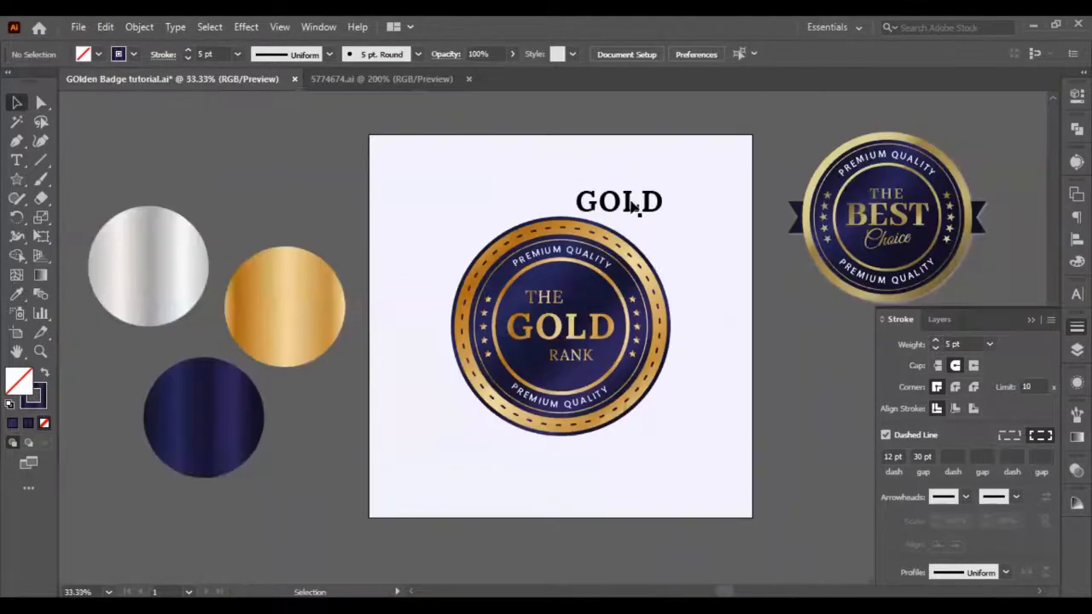
pyautogui.moveTo(646, 205); pyautogui.dragTo(206, 155)
pyautogui.hotkey('ctrl', 's')
pyautogui.scroll(1, 702, 363)
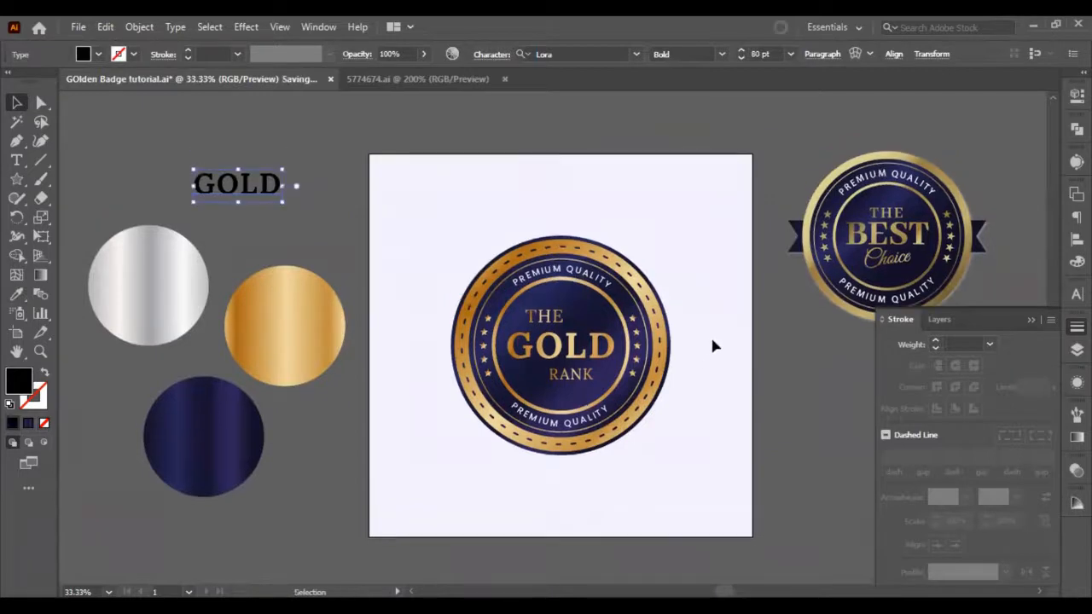
pyautogui.scroll(-1, 733, 307)
pyautogui.scroll(1, 751, 196)
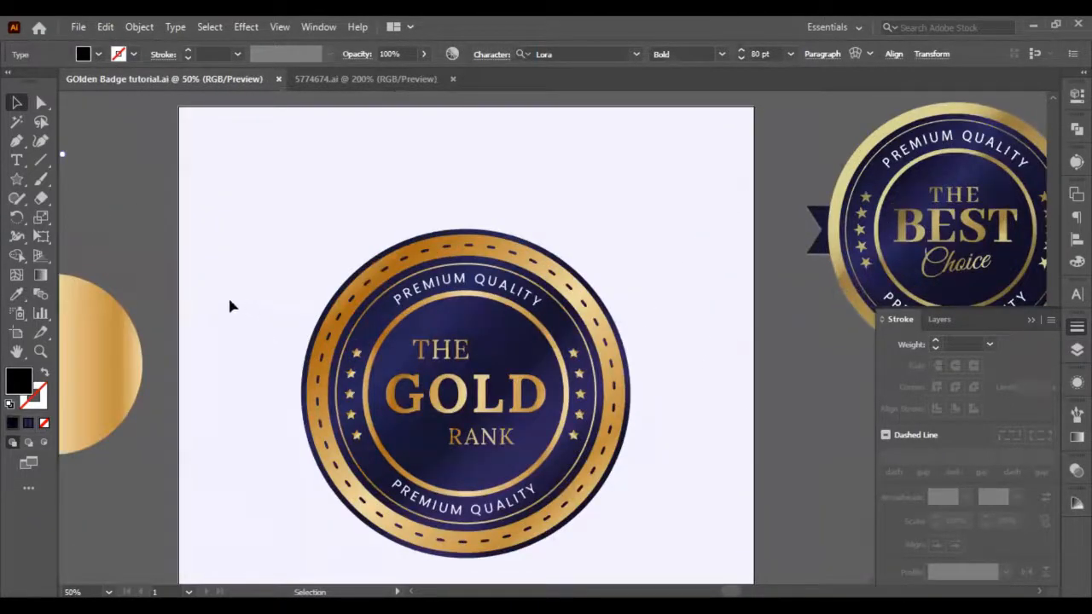
# Draw a long black horizontal ribbon above the badge with the Pen tool, with a V-shaped notch in one end
pyautogui.click(17, 142)
pyautogui.click(232, 205)
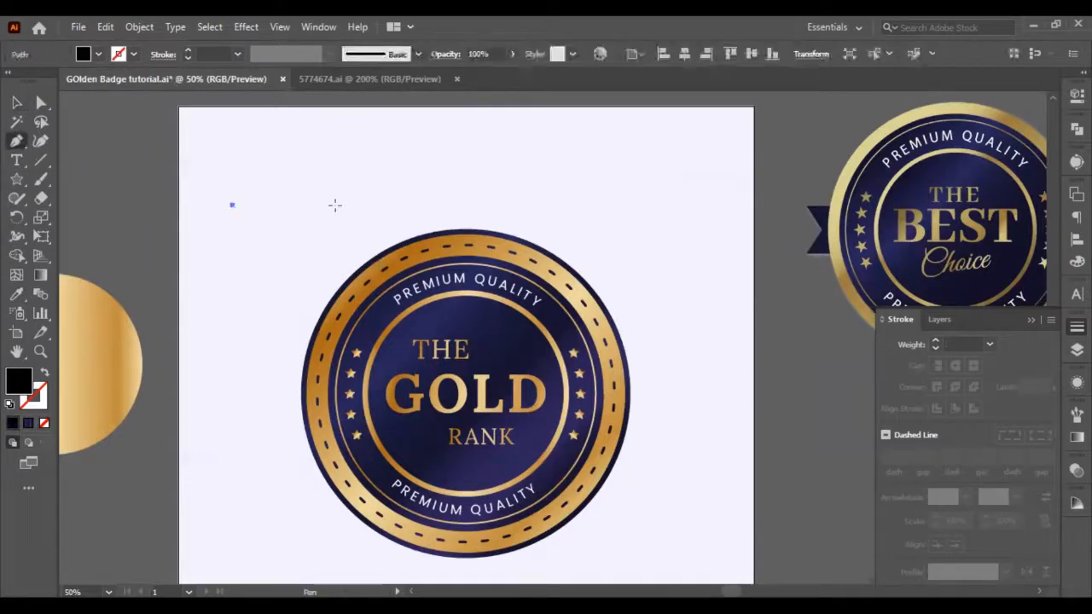
pyautogui.keyDown('shift'); pyautogui.click(529, 204); pyautogui.keyUp('shift')
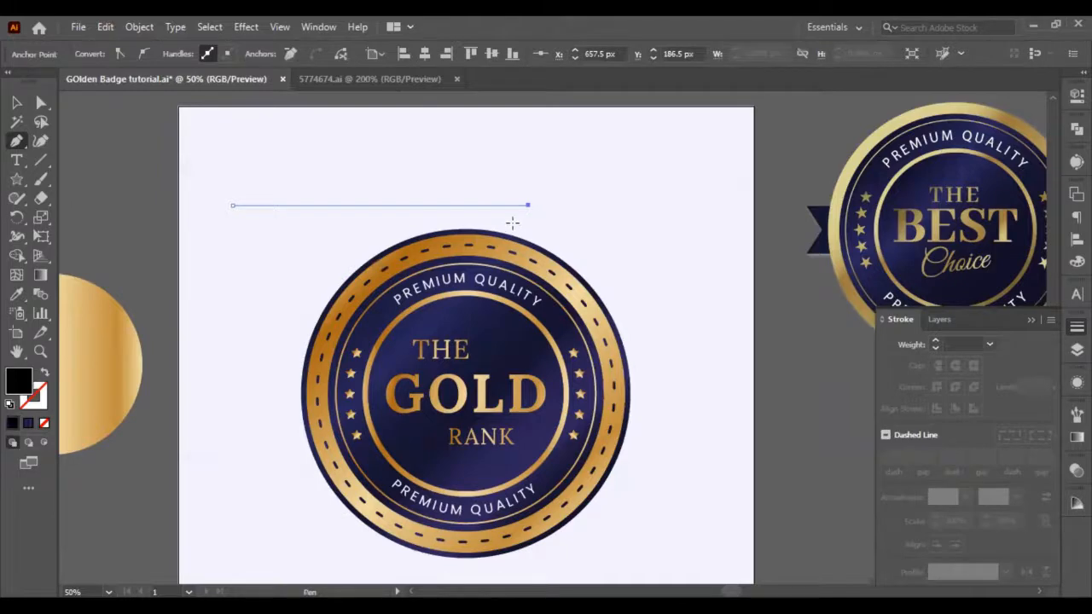
pyautogui.click(529, 231)
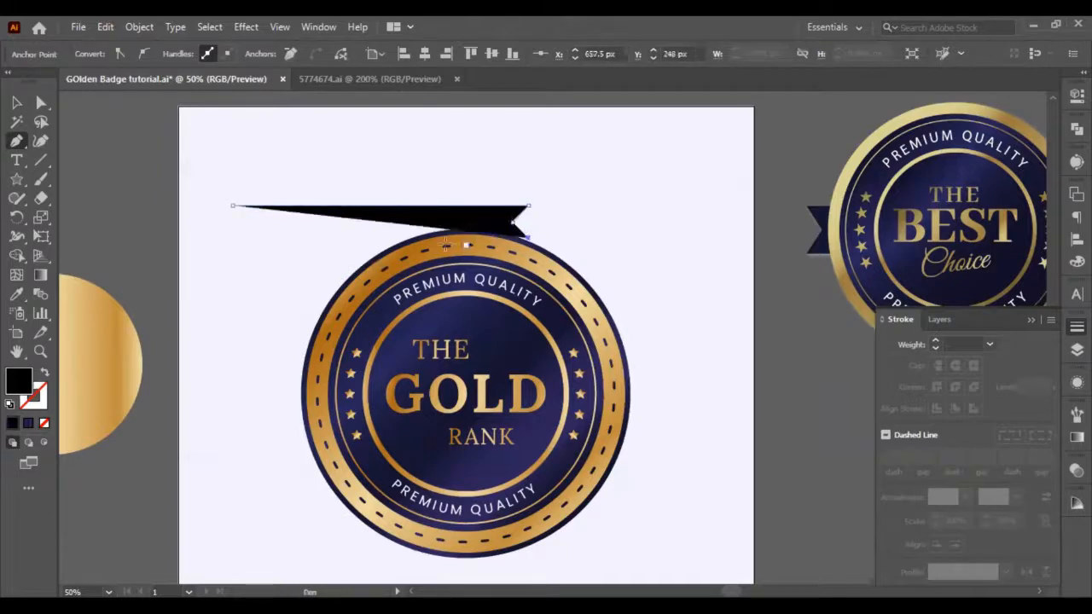
pyautogui.click(233, 237)
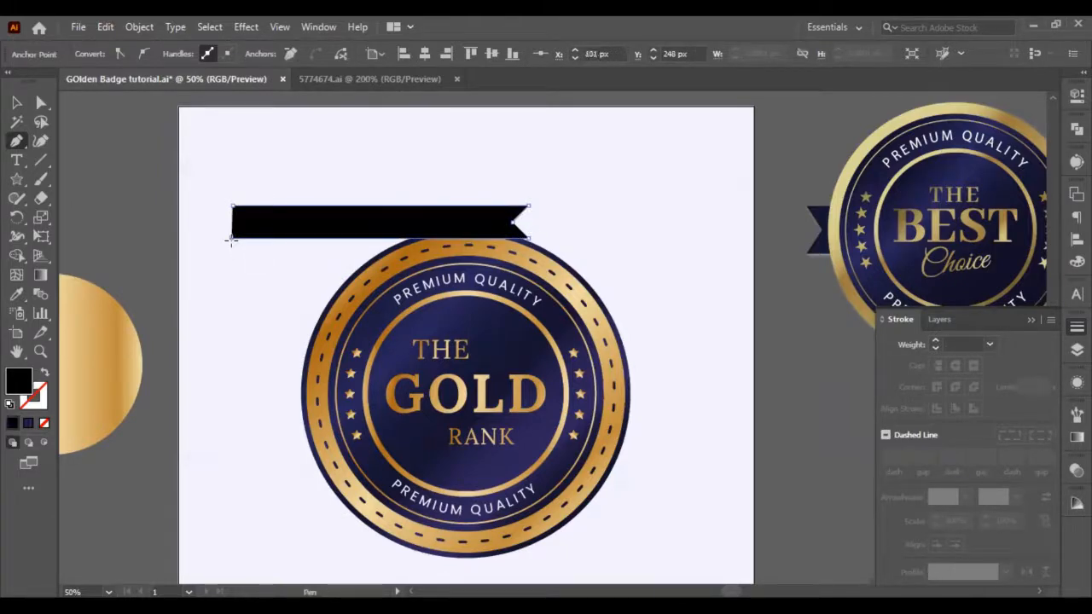
# Move the black ribbon up and to the right, clear of the badge's upper edge
pyautogui.click(40, 103)
pyautogui.scroll(4, 622, 244)
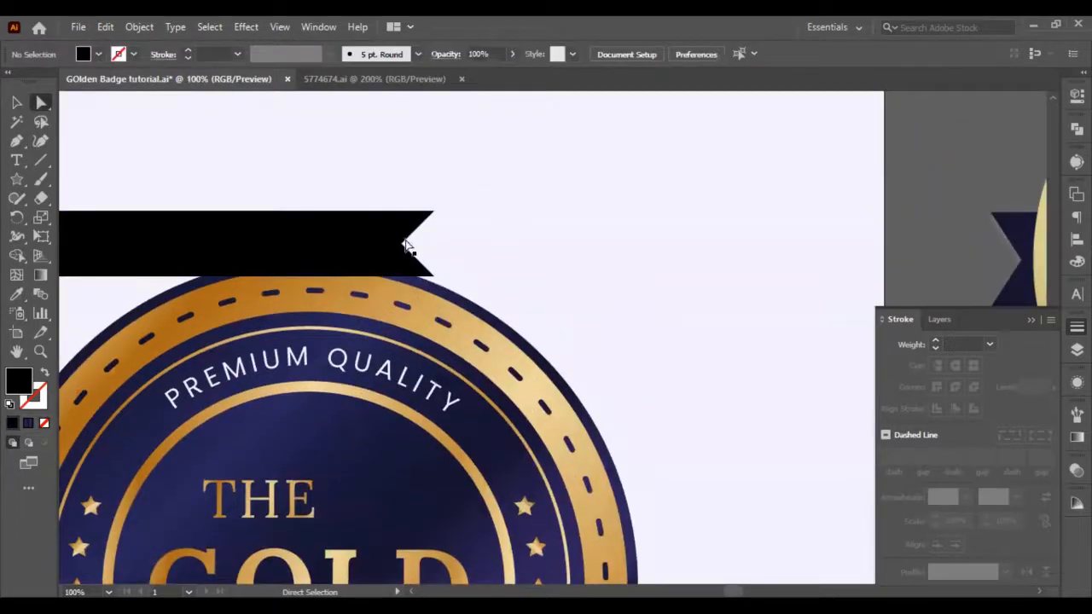
pyautogui.moveTo(366, 248); pyautogui.dragTo(450, 218)
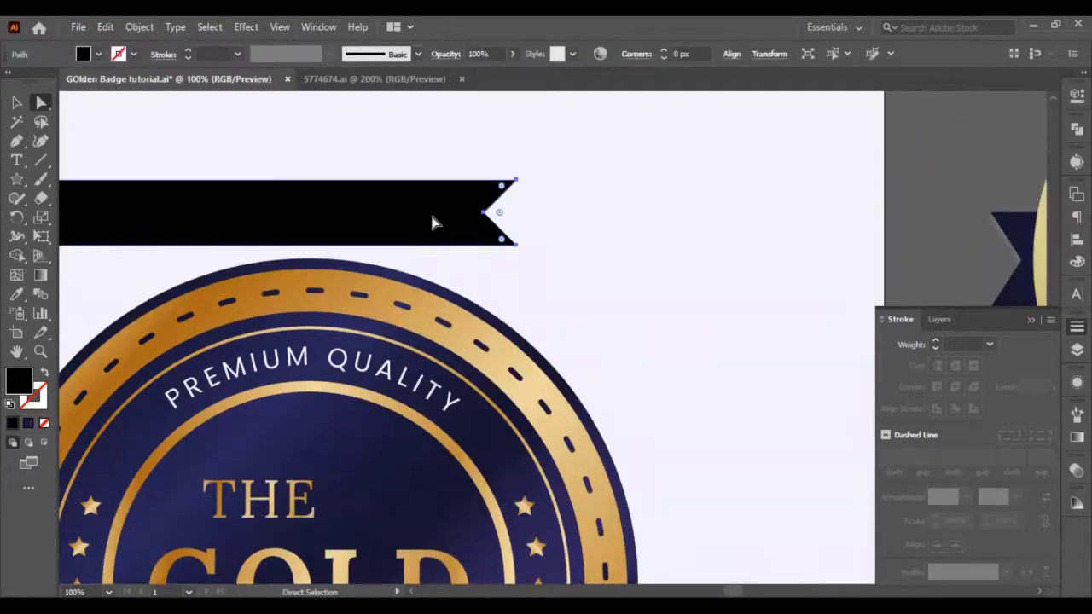
# Flare the ribbon's notched end by moving its two tail tips outward, one further up and one further down
pyautogui.click(483, 212)
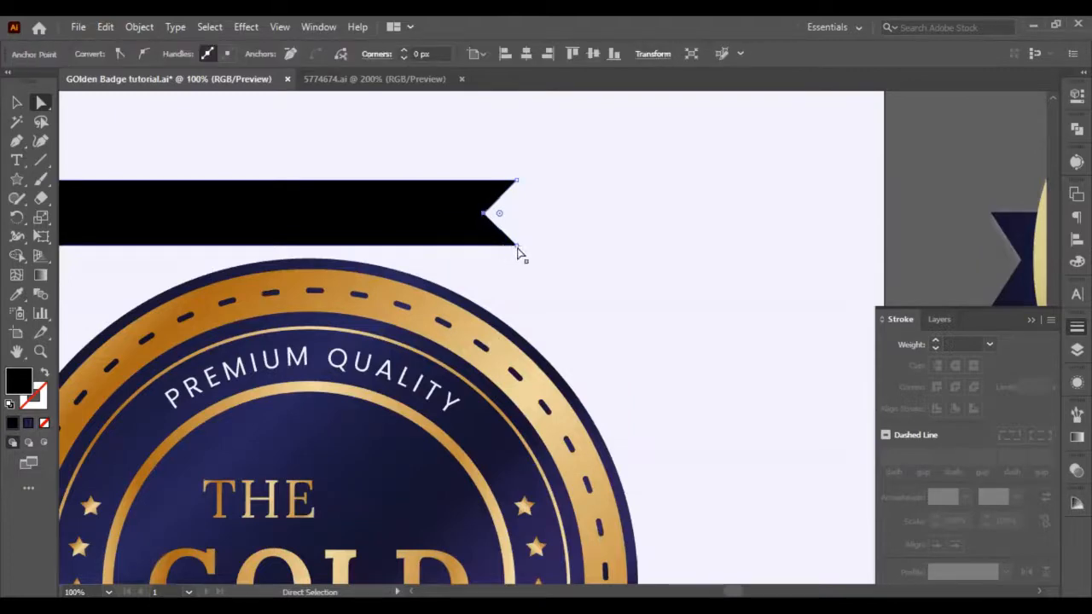
pyautogui.moveTo(517, 154); pyautogui.dragTo(512, 241)
pyautogui.hotkey('shift', 'Right')
pyautogui.click(537, 273)
pyautogui.hotkey('shift', 'Down')
pyautogui.moveTo(519, 168); pyautogui.dragTo(543, 205)
pyautogui.hotkey('shift', 'Up')
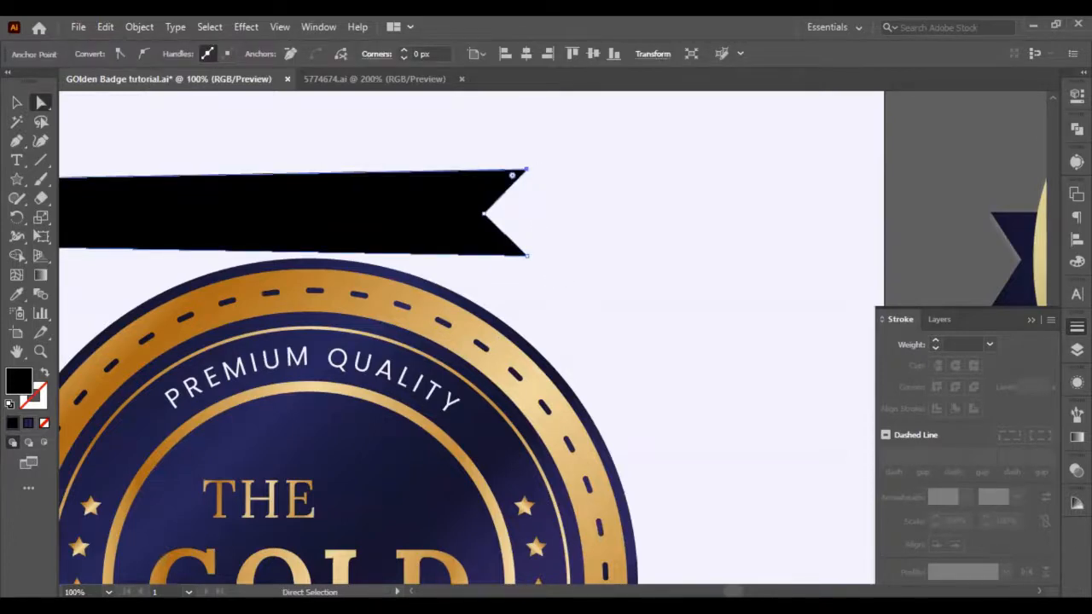
# Select the whole ribbon and move it horizontally to the right so that its full length is in view
pyautogui.click(1077, 96)
pyautogui.press('v')
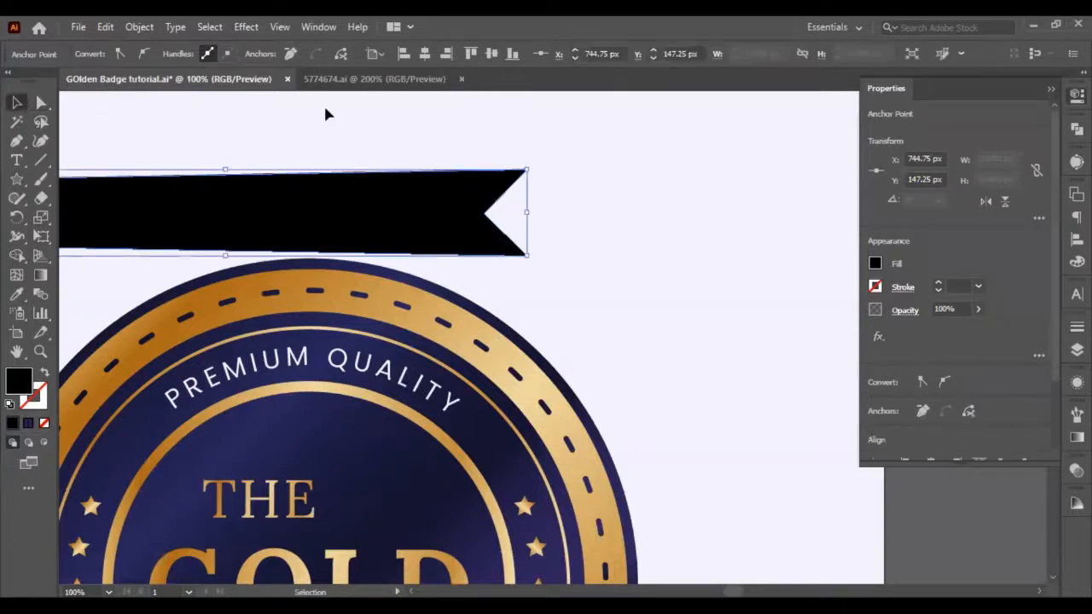
pyautogui.click(323, 104)
pyautogui.click(359, 224)
pyautogui.moveTo(358, 224); pyautogui.dragTo(516, 224)
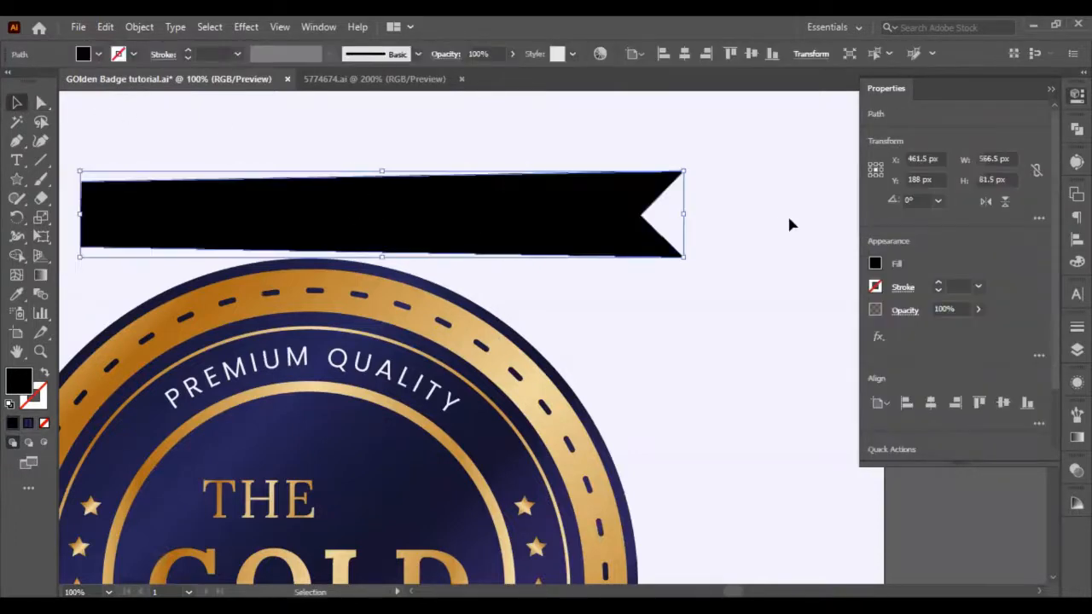
# Resize the ribbon to 600 px wide and 90 px high
pyautogui.click(990, 176)
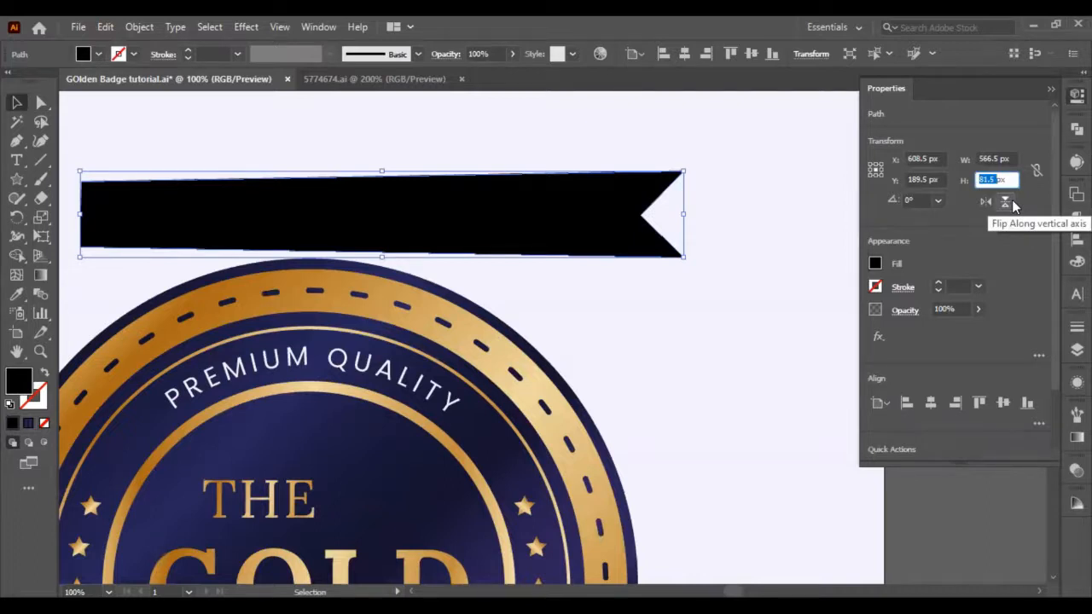
pyautogui.write('90')
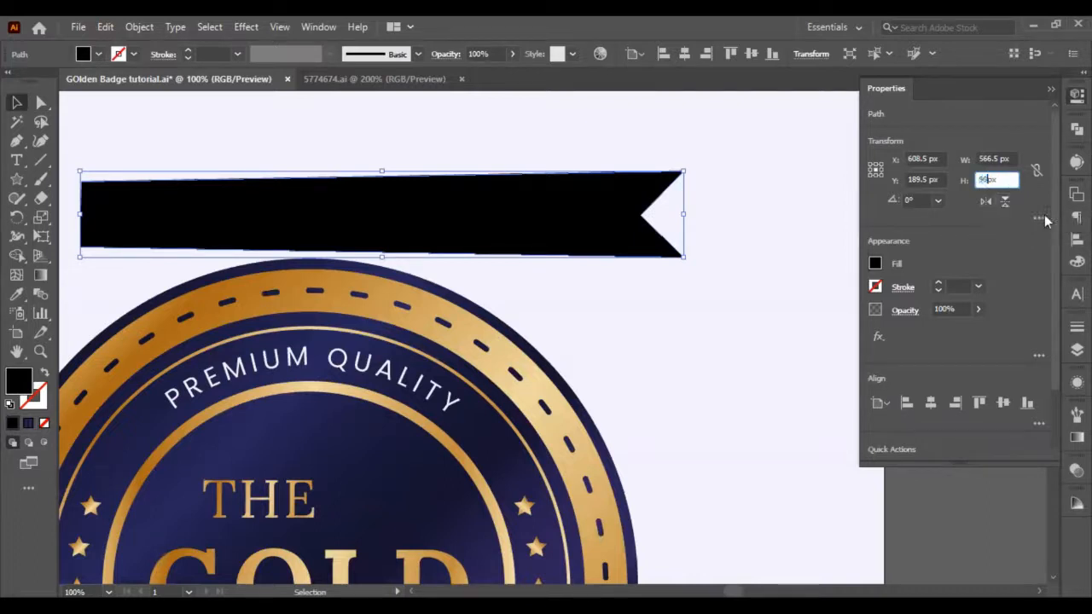
pyautogui.press('Return')
pyautogui.click(987, 158)
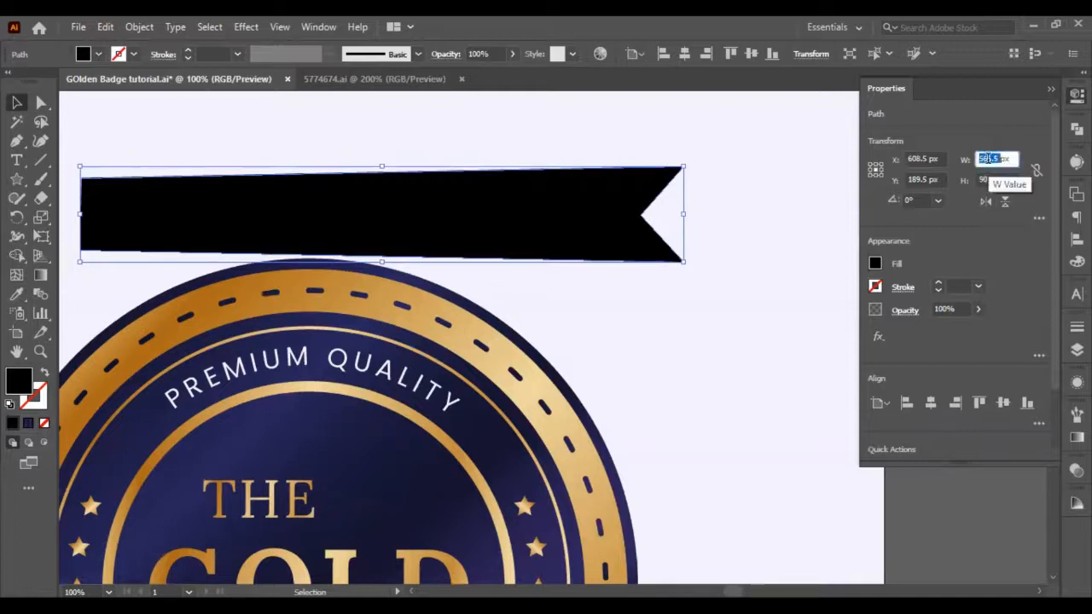
pyautogui.write('6')
pyautogui.write('09')
pyautogui.press('Return')
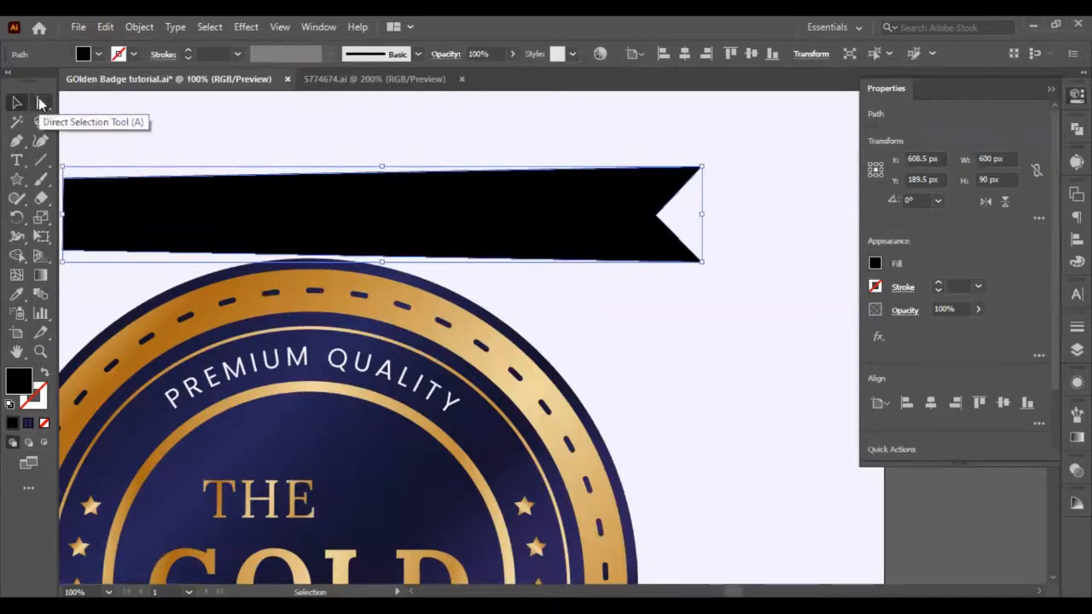
# Straighten the ribbon's long edges by moving its square end's upper corner up and lower corner down, level with the notched tail's tips
pyautogui.click(40, 103)
pyautogui.click(64, 178)
pyautogui.hotkey('shift', 'Up')
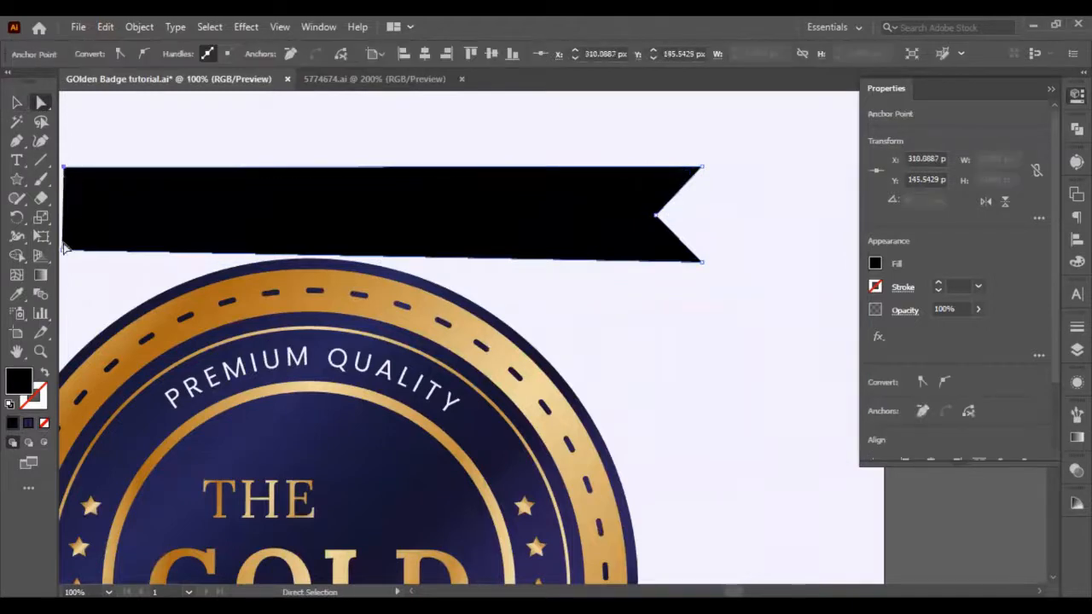
pyautogui.moveTo(63, 250); pyautogui.dragTo(75, 259)
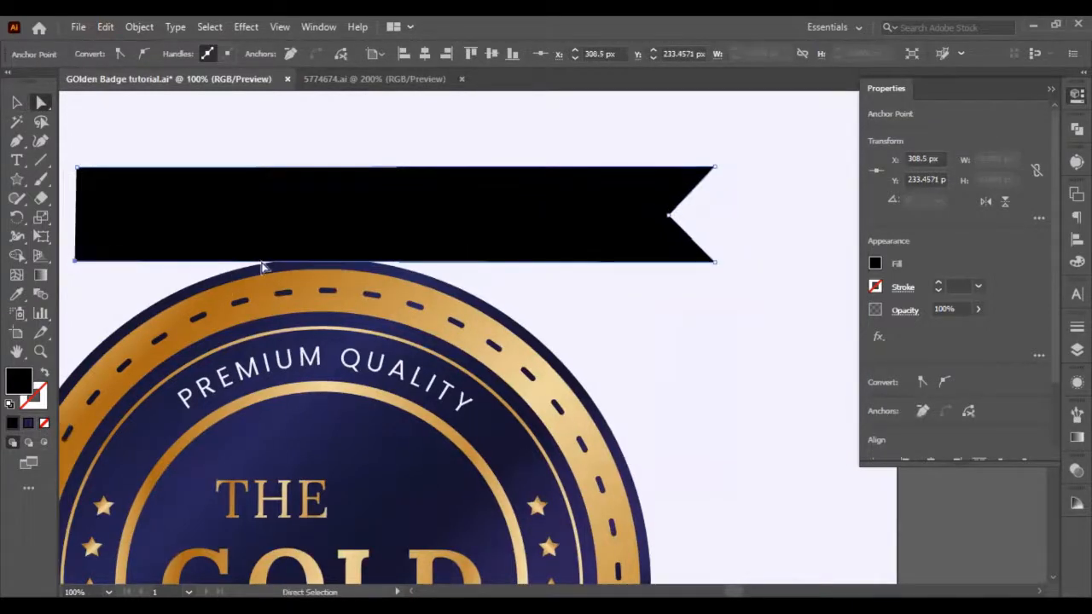
pyautogui.moveTo(71, 158); pyautogui.dragTo(107, 291)
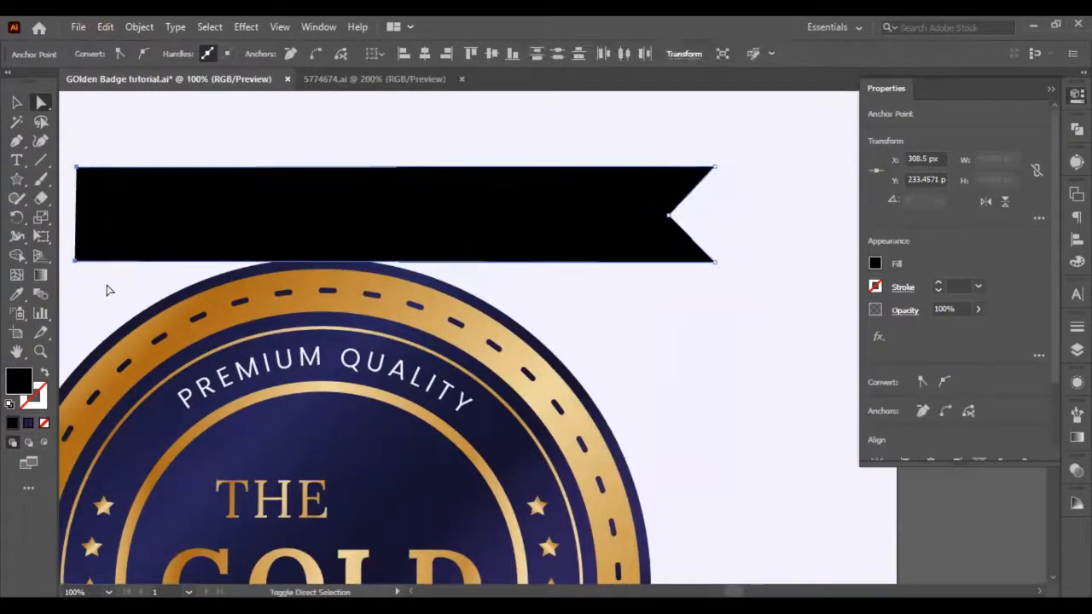
pyautogui.click(669, 216)
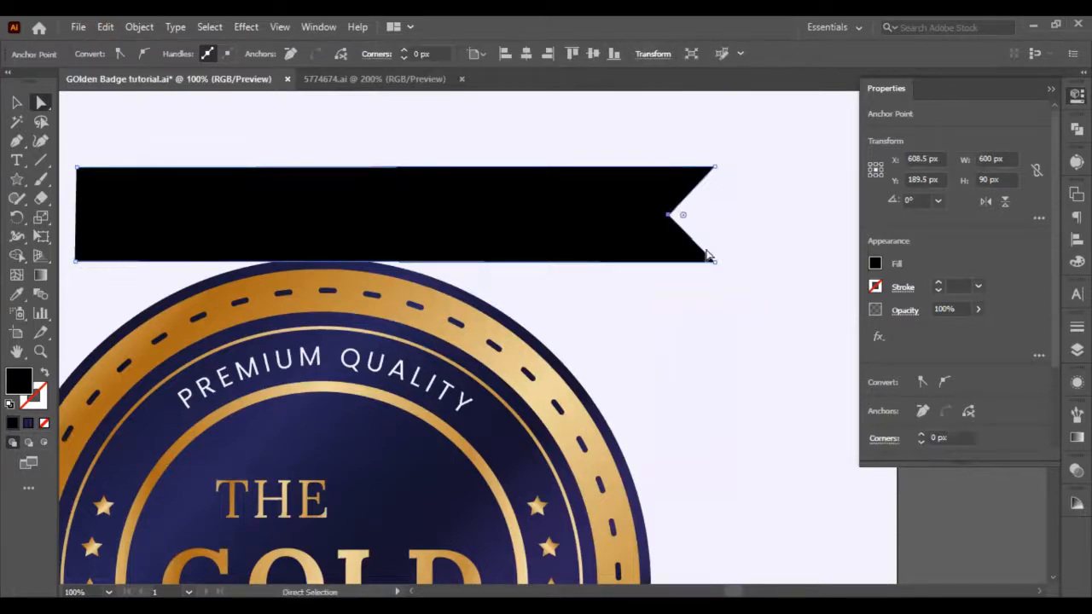
pyautogui.click(764, 292)
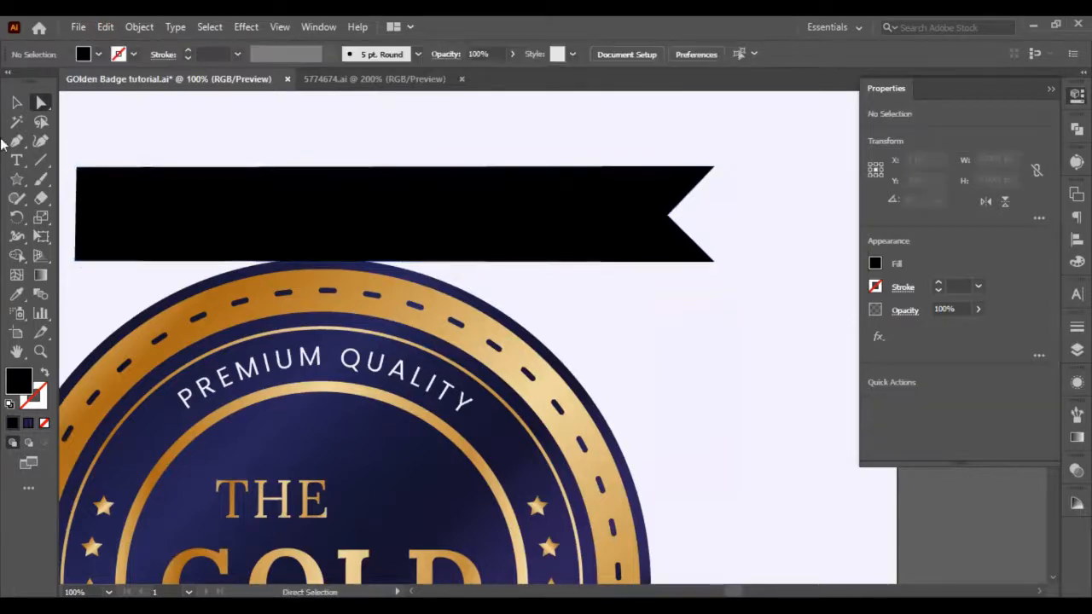
# Move the black ribbon down across the badge's middle, over the GOLD lettering, with its notched tail sticking out past the outer ring
pyautogui.click(17, 102)
pyautogui.hotkey('ctrl', '-')
pyautogui.hotkey('ctrl', '-')
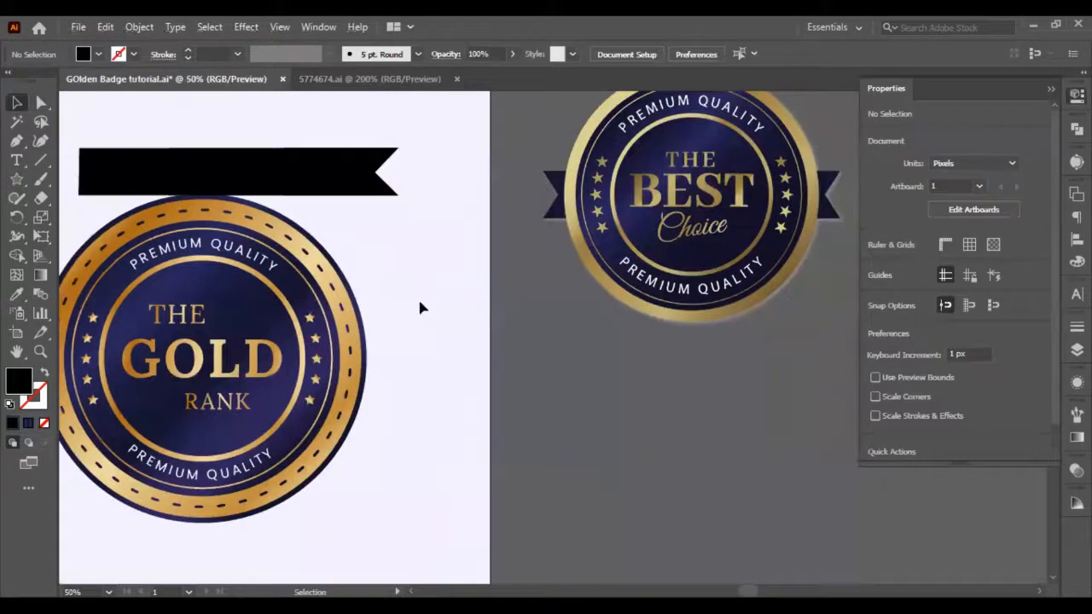
pyautogui.hscroll(-5, 419, 307)
pyautogui.moveTo(503, 156); pyautogui.dragTo(546, 371)
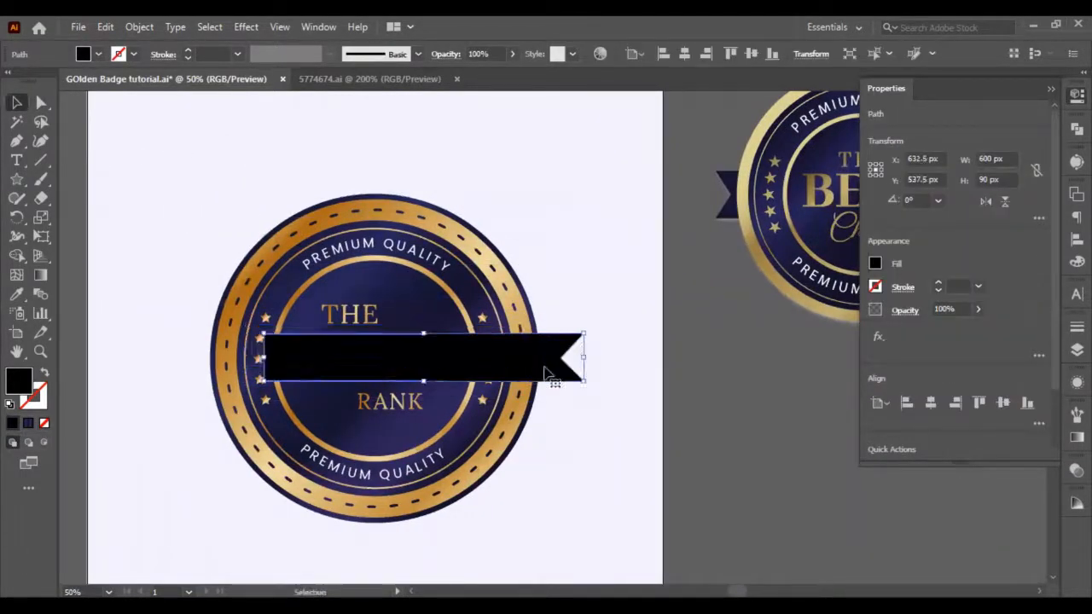
# Duplicate the ribbon in place, flip the copy horizontally and move it 220 px left so its notched tail extends past the badge's opposite side
pyautogui.press('a')
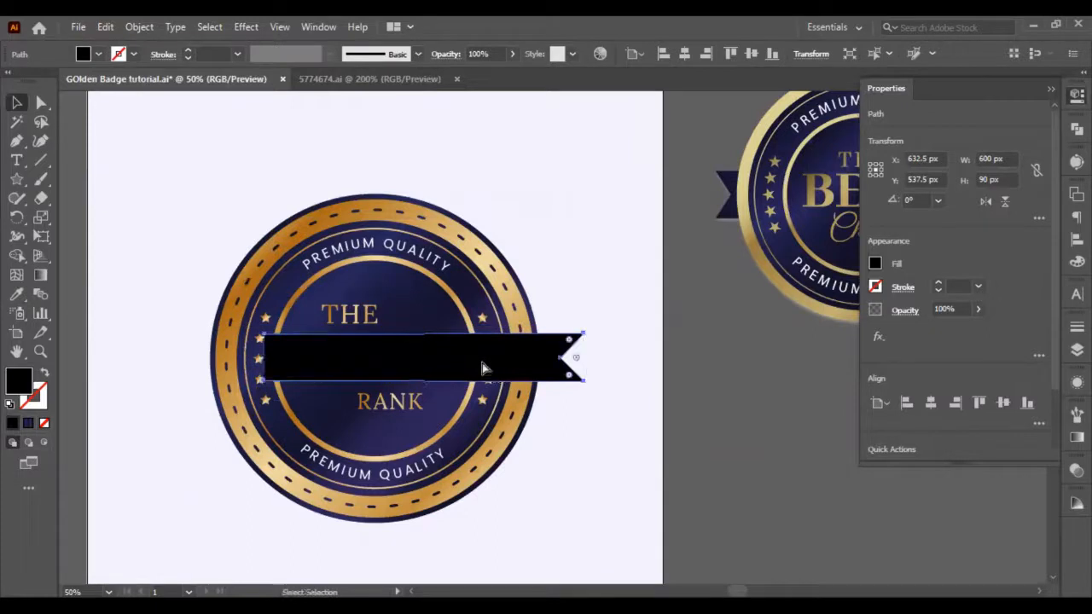
pyautogui.click(1077, 240)
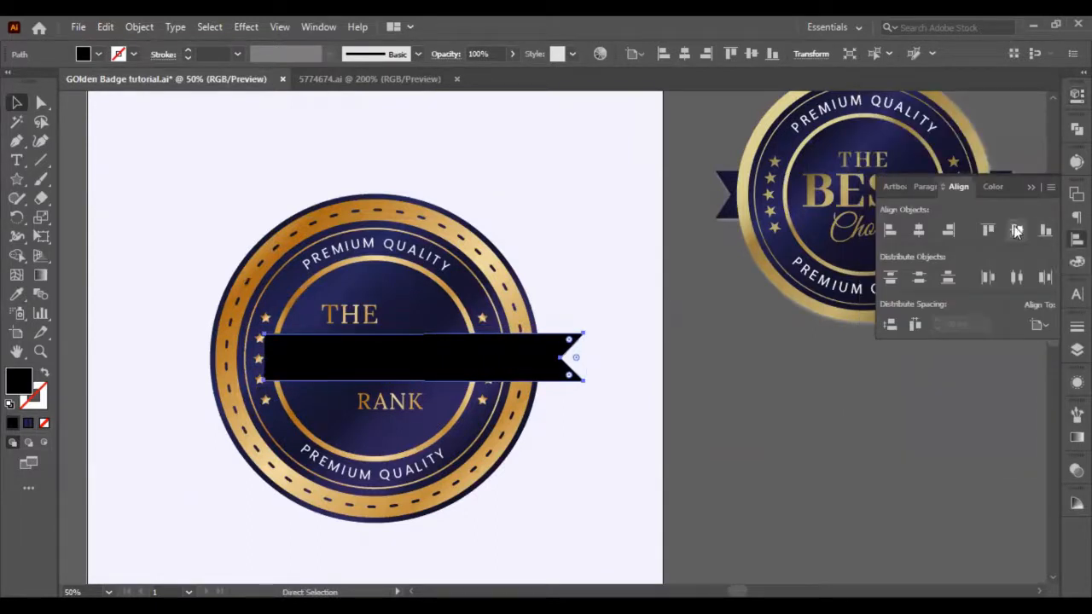
pyautogui.press('v')
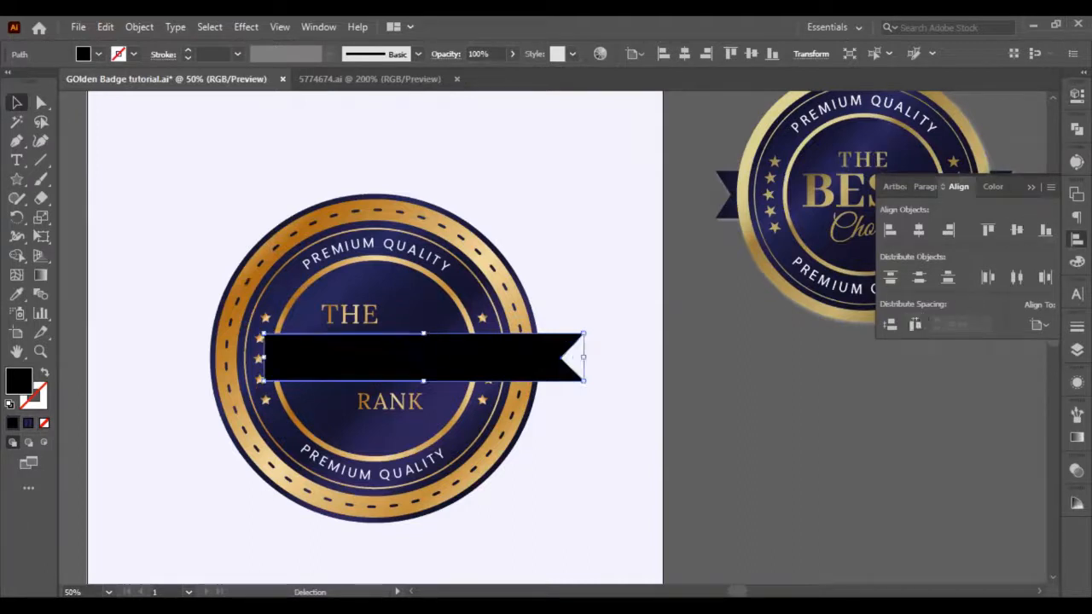
pyautogui.click(988, 202)
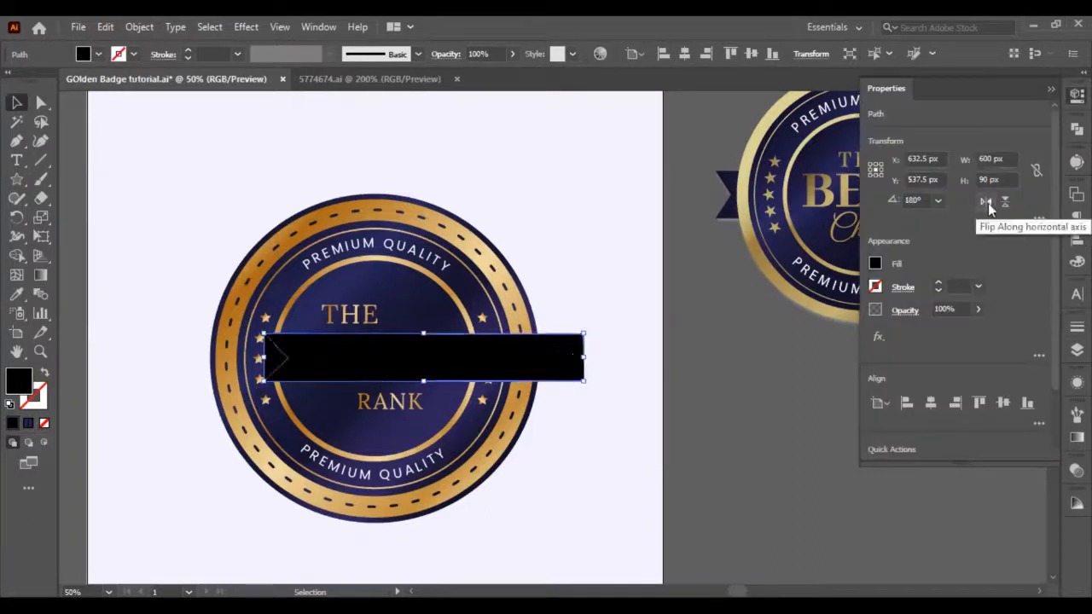
pyautogui.hotkey('shift', 'Left')
pyautogui.hotkey('shift', 'Left')
pyautogui.hotkey('shift', 'Left')
pyautogui.hotkey('shift', 'Left')
pyautogui.hotkey('shift', 'Left')
pyautogui.hotkey('shift', 'Left')
pyautogui.hotkey('shift', 'Left')
pyautogui.hotkey('shift', 'Left')
pyautogui.hotkey('shift', 'Left')
pyautogui.hotkey('shift', 'Left')
pyautogui.hotkey('shift', 'Left')
pyautogui.hotkey('shift', 'Left')
pyautogui.hotkey('shift', 'Left')
pyautogui.hotkey('shift', 'Left')
pyautogui.hotkey('shift', 'Left')
pyautogui.hotkey('shift', 'Left')
pyautogui.hotkey('shift', 'Left')
pyautogui.hotkey('shift', 'Left')
pyautogui.hotkey('shift', 'Left')
pyautogui.hotkey('shift', 'Left')
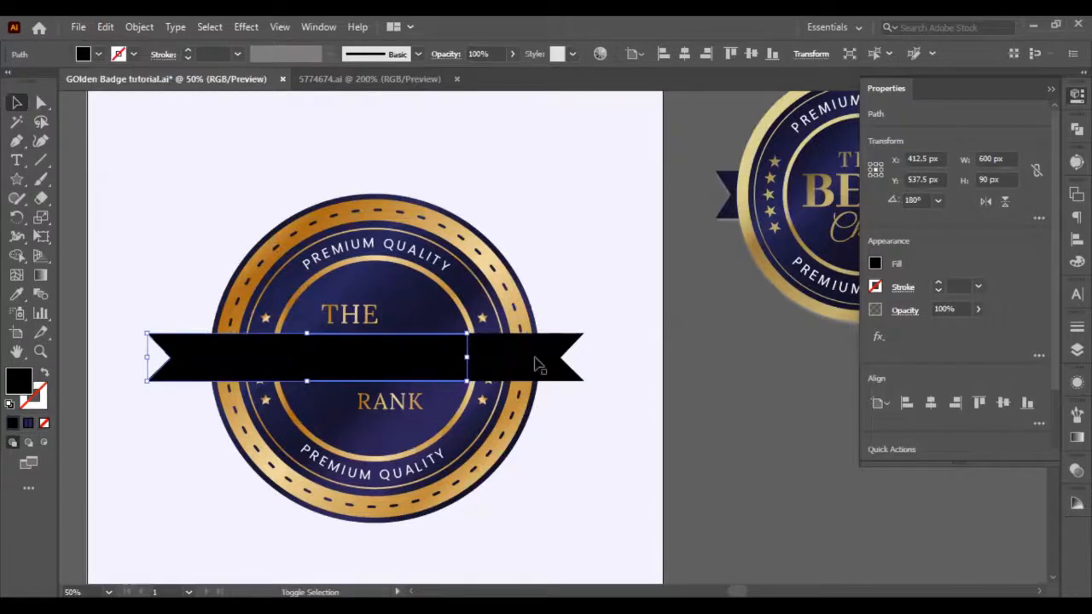
# Select both ribbon pieces and arrange them behind the whole badge, one level in front of the artboard background
pyautogui.keyDown('shift'); pyautogui.click(538, 361); pyautogui.keyUp('shift')
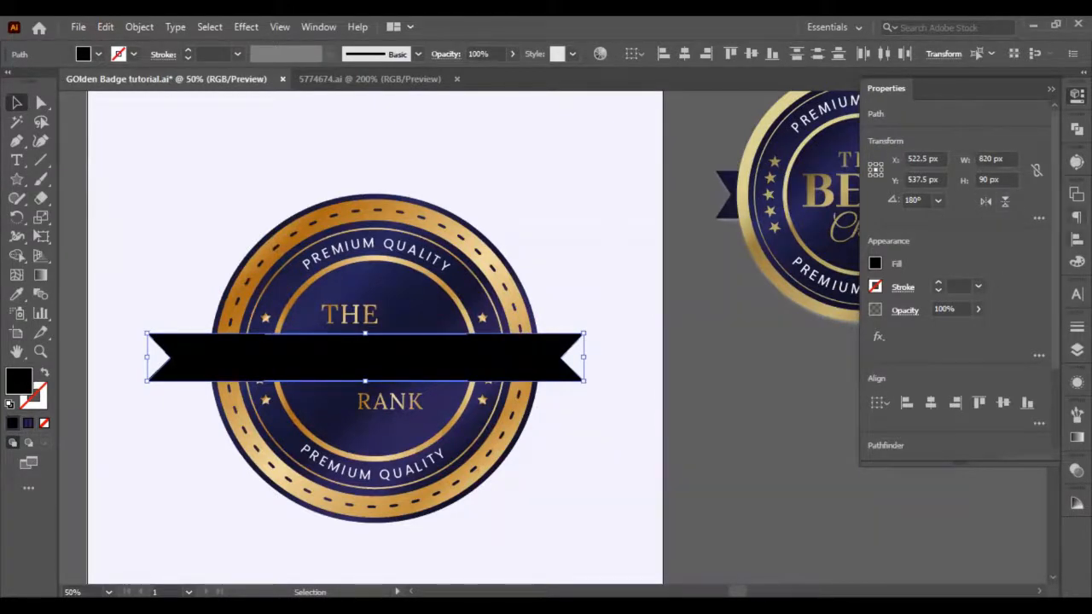
pyautogui.click(1077, 239)
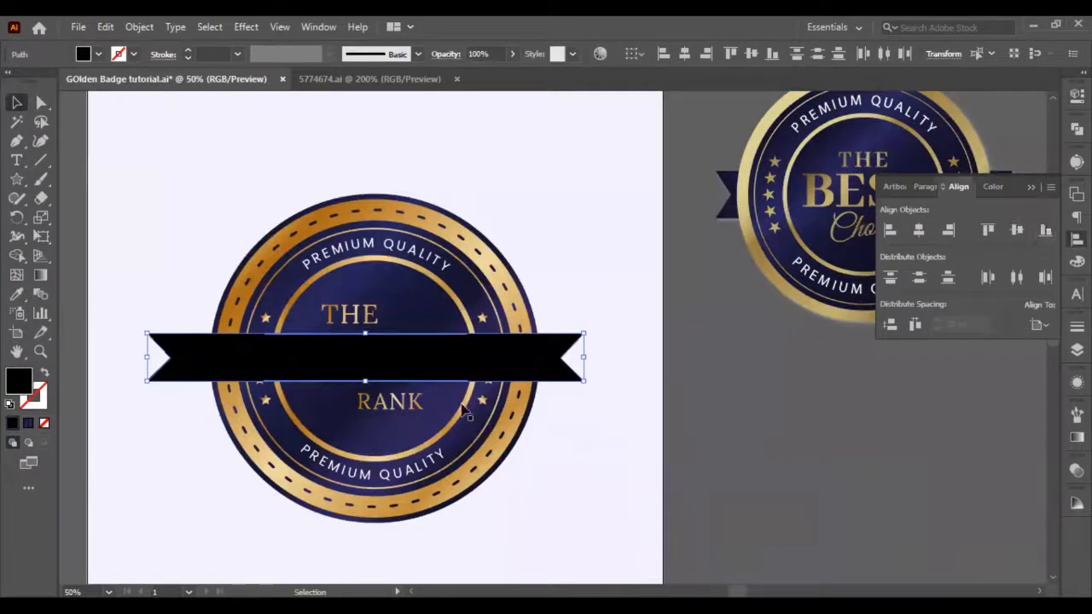
pyautogui.hotkey('ctrl', 'shift', '[')
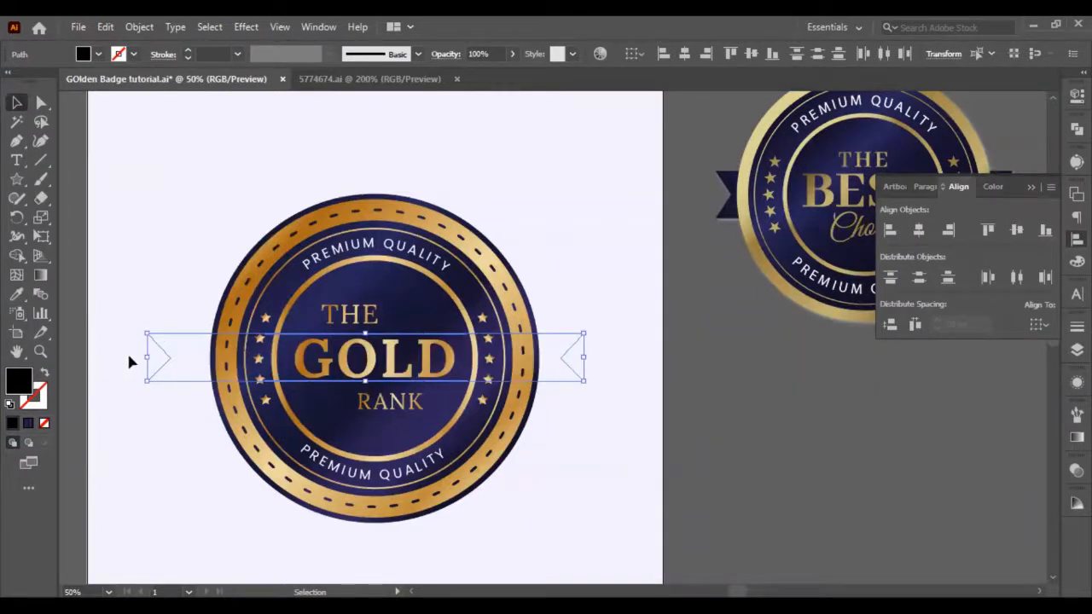
pyautogui.hotkey('ctrl', ']')
# Fill both ribbon pieces with the navy gradient sampled from the badge's inner circle, leaving them without a stroke
pyautogui.click(16, 294)
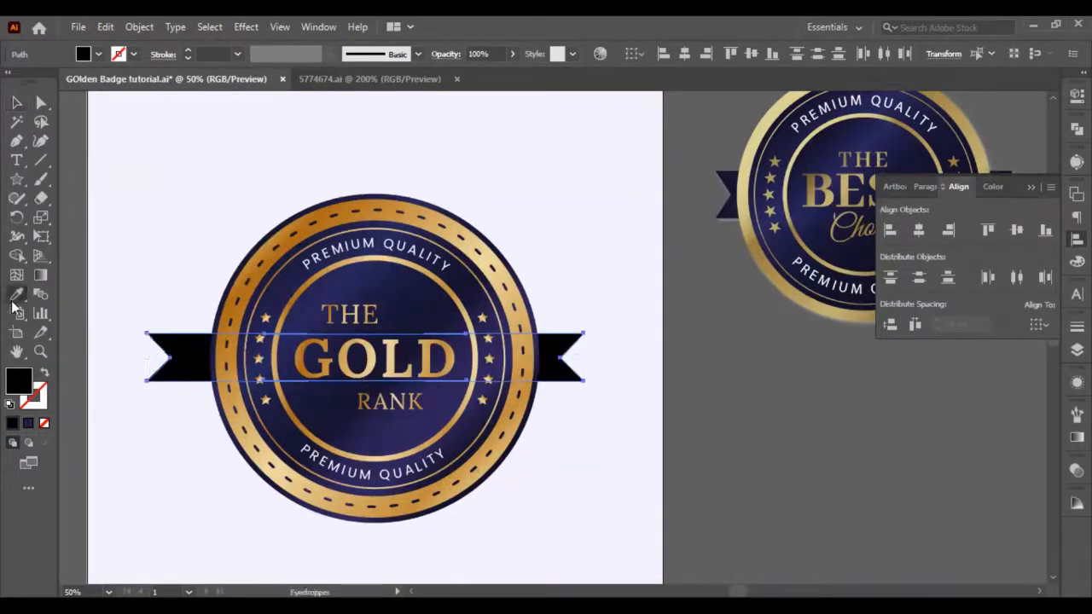
pyautogui.click(271, 324)
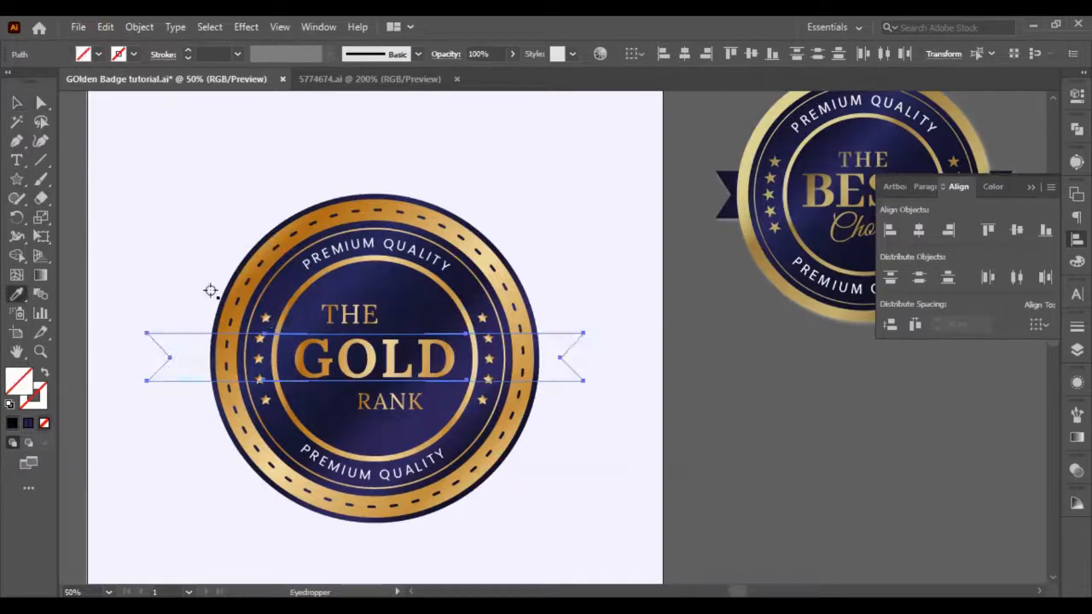
pyautogui.click(306, 305)
# Narrow the two ribbon pieces together symmetrically so the tails protrude less, and unite them into a single shape
pyautogui.click(41, 103)
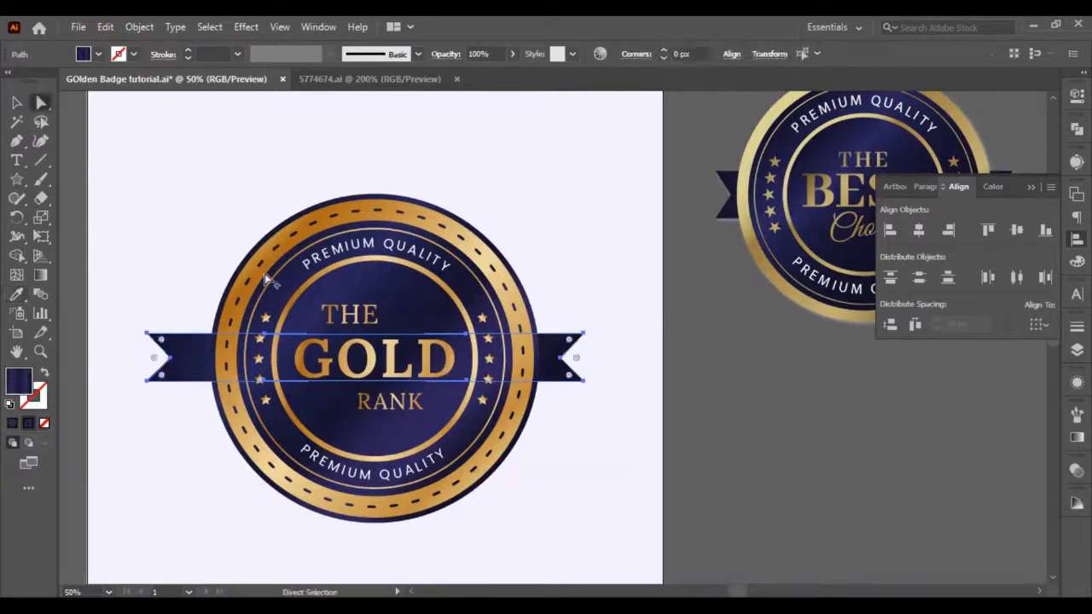
pyautogui.scroll(2, 264, 277)
pyautogui.scroll(-2, 426, 342)
pyautogui.scroll(1, 661, 391)
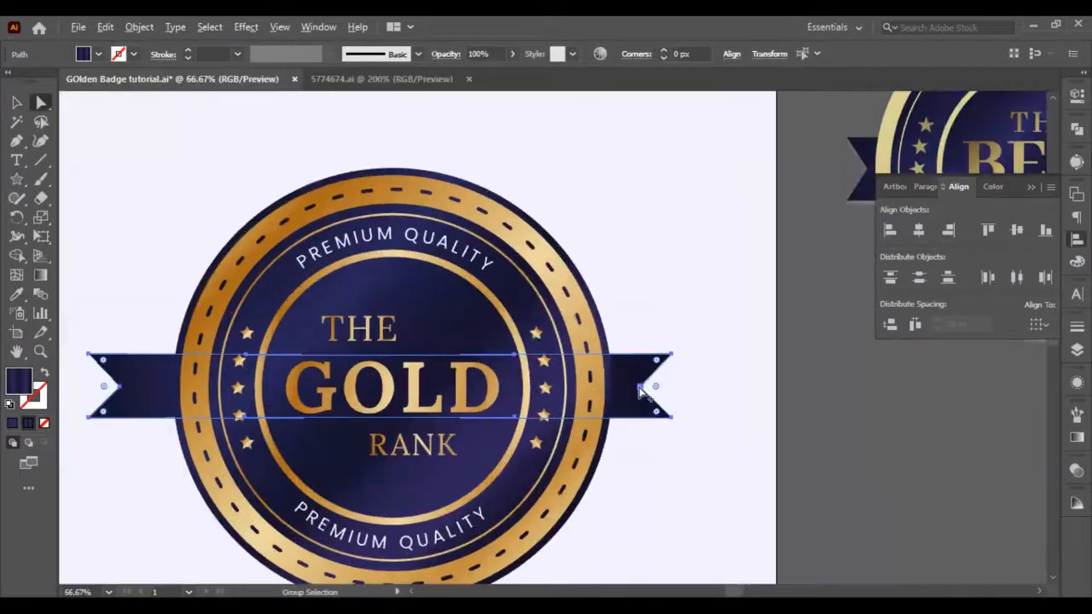
pyautogui.press('v')
pyautogui.moveTo(671, 385); pyautogui.dragTo(648, 387)
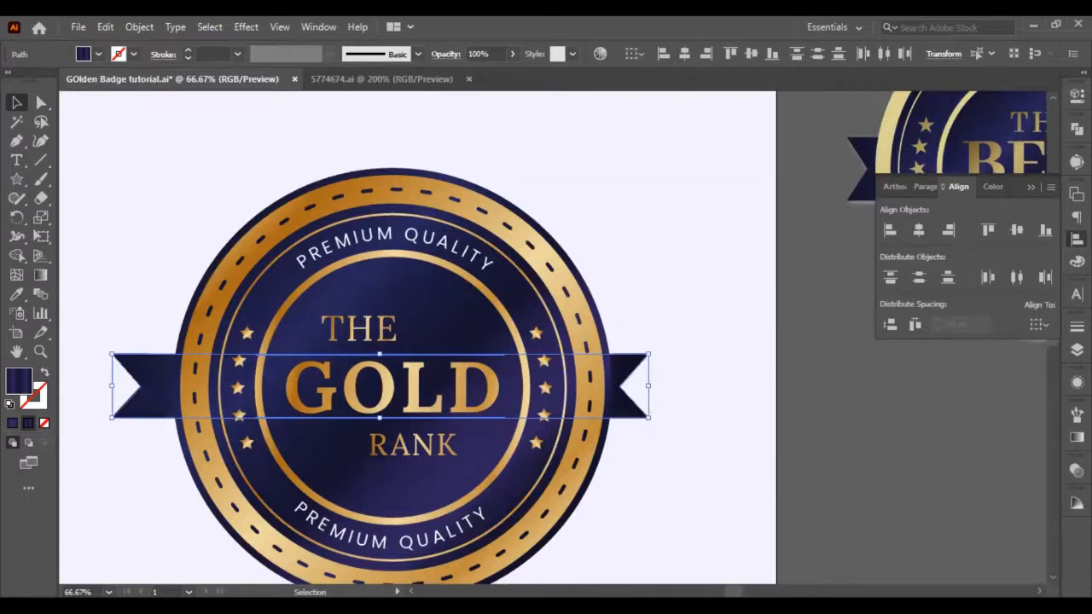
pyautogui.click(1076, 128)
pyautogui.click(889, 164)
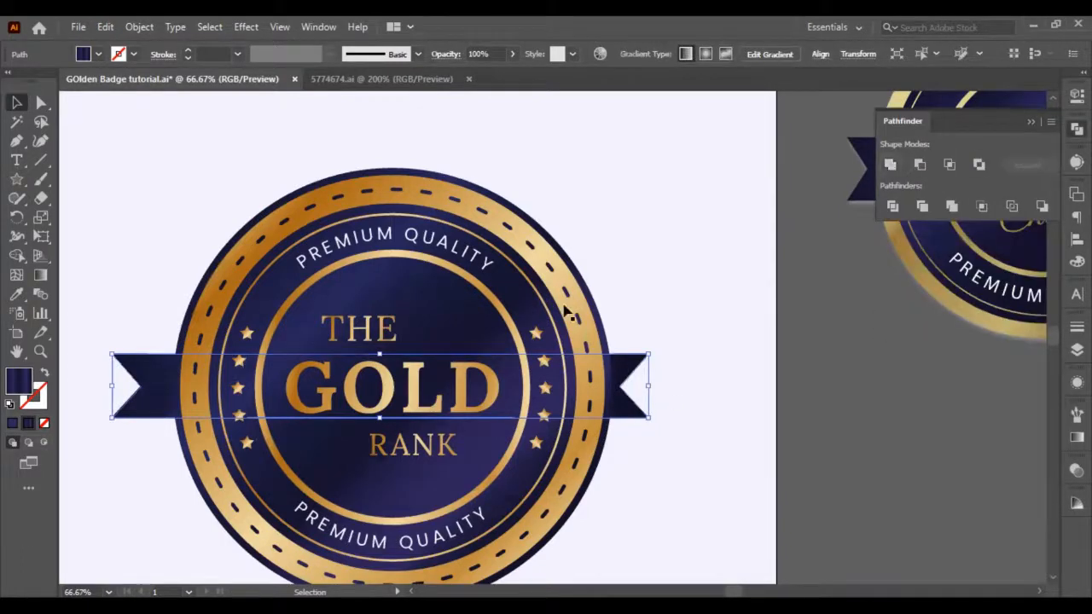
# Align the united ribbon horizontally to the centre of the badge's navy circle
pyautogui.keyDown('shift'); pyautogui.click(437, 344); pyautogui.keyUp('shift')
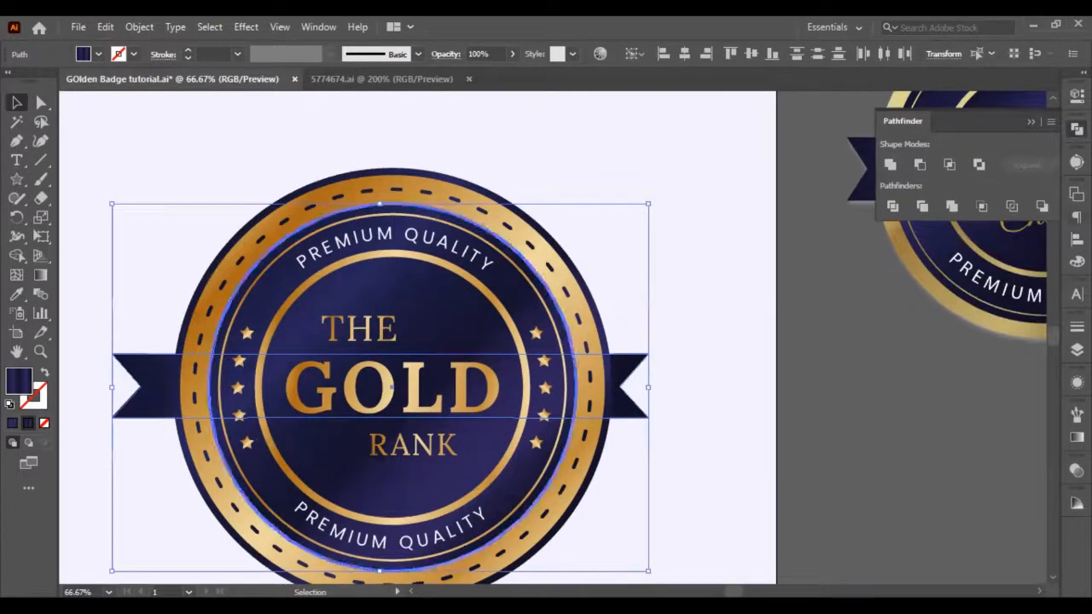
pyautogui.click(1077, 240)
pyautogui.click(919, 231)
pyautogui.click(880, 393)
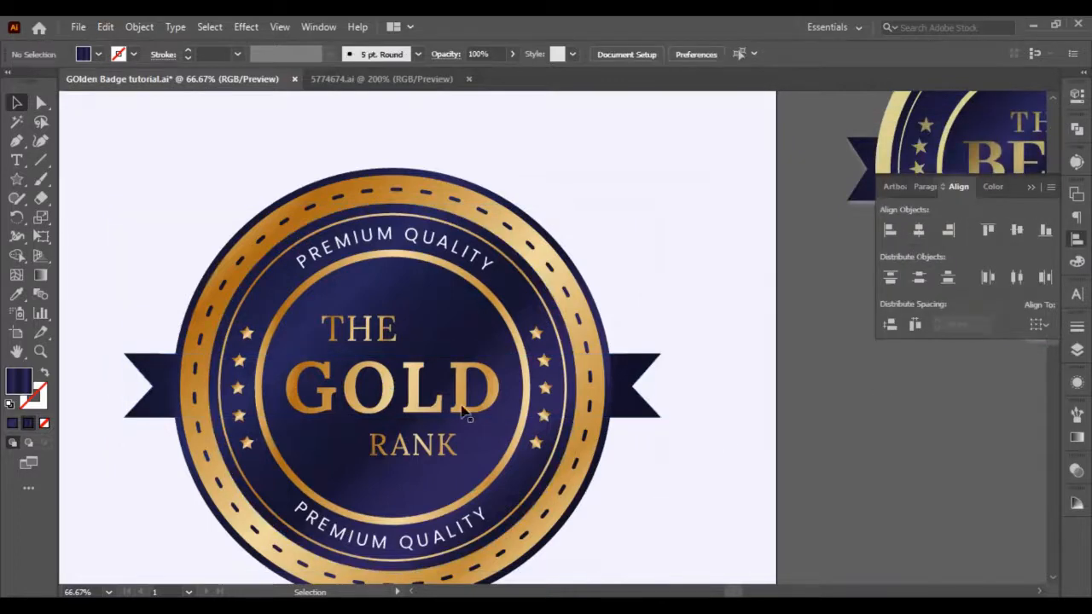
# Duplicate the complete badge with its ribbon to the empty area off the artboard, above the black GOLD text
pyautogui.scroll(-2, 639, 397)
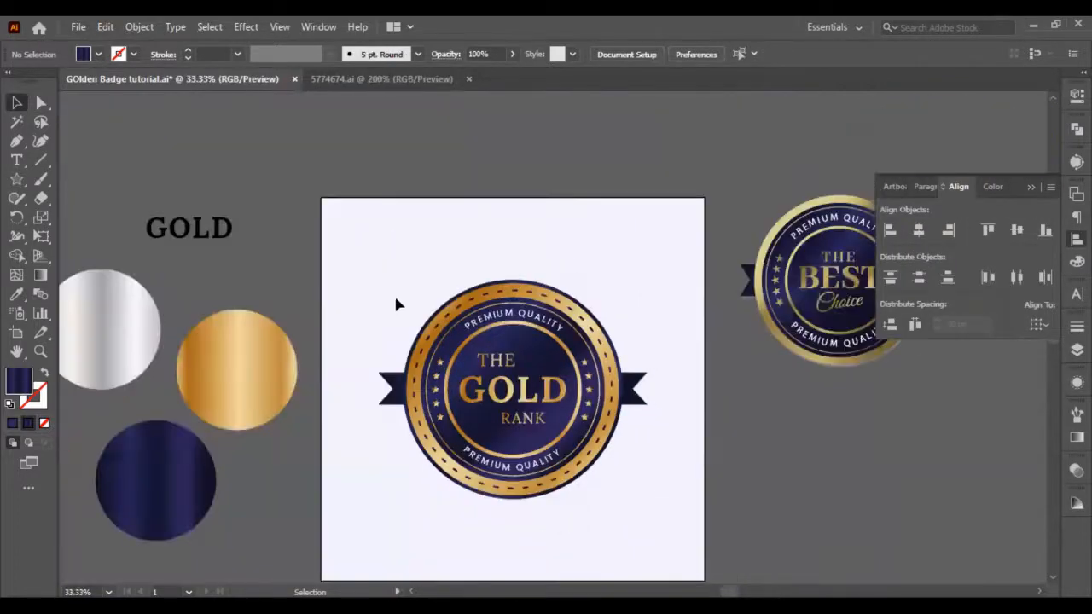
pyautogui.moveTo(342, 247); pyautogui.dragTo(653, 529)
pyautogui.moveTo(476, 392); pyautogui.dragTo(224, 153)
pyautogui.click(652, 400)
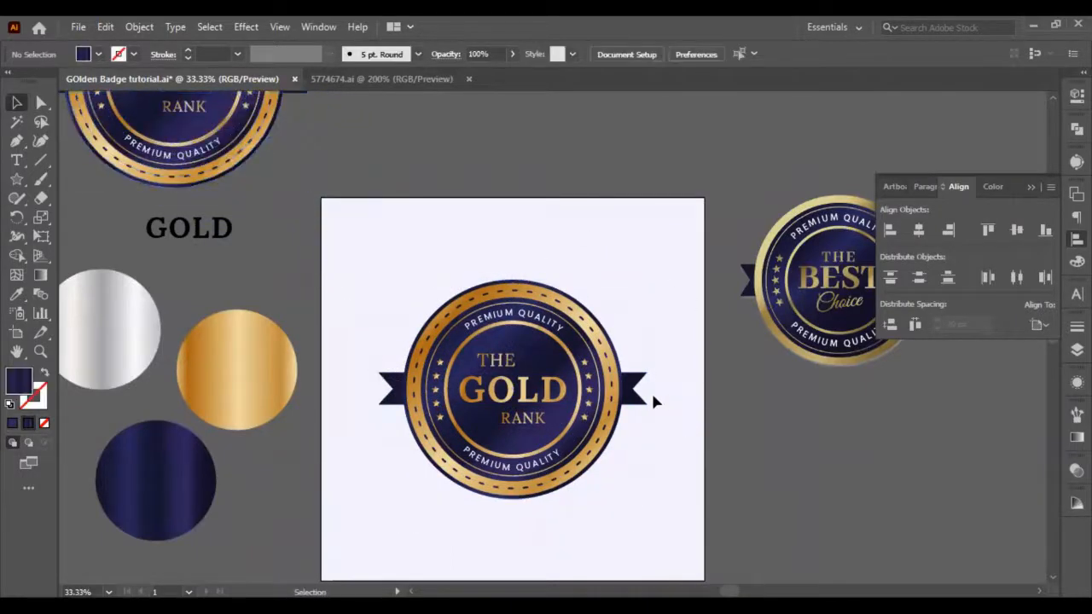
# Unite the ribbon with the badge's outermost navy circle into one shape
pyautogui.scroll(2, 653, 399)
pyautogui.click(595, 387)
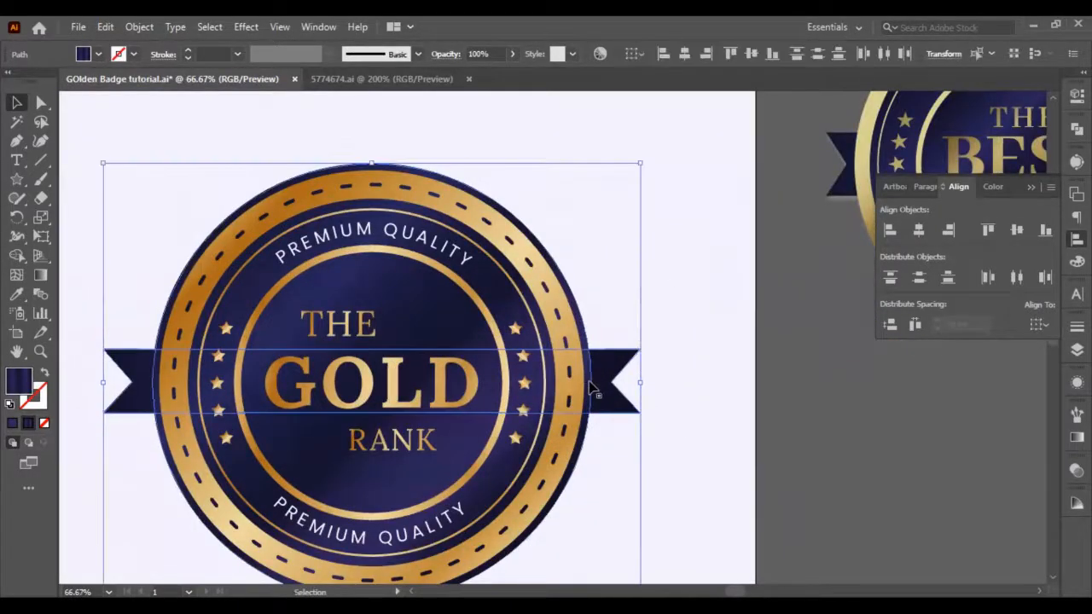
pyautogui.keyDown('shift'); pyautogui.click(591, 385); pyautogui.keyUp('shift')
pyautogui.click(1077, 128)
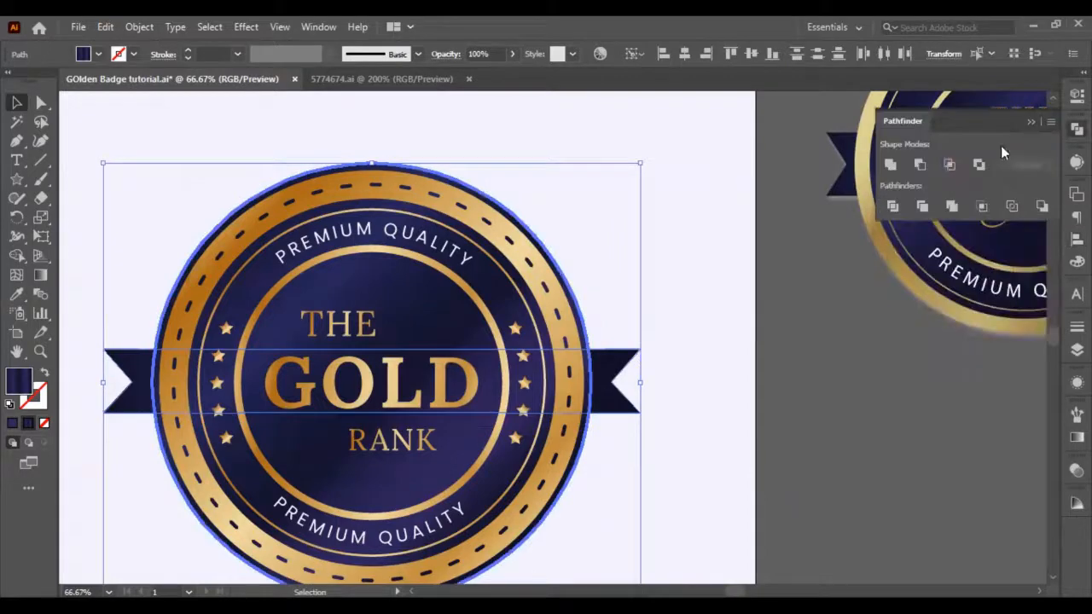
pyautogui.click(893, 164)
# Offset the path of the united badge-and-ribbon outline by 10 px with Miter joins and a miter limit of 4
pyautogui.hscroll(-1, 559, 428)
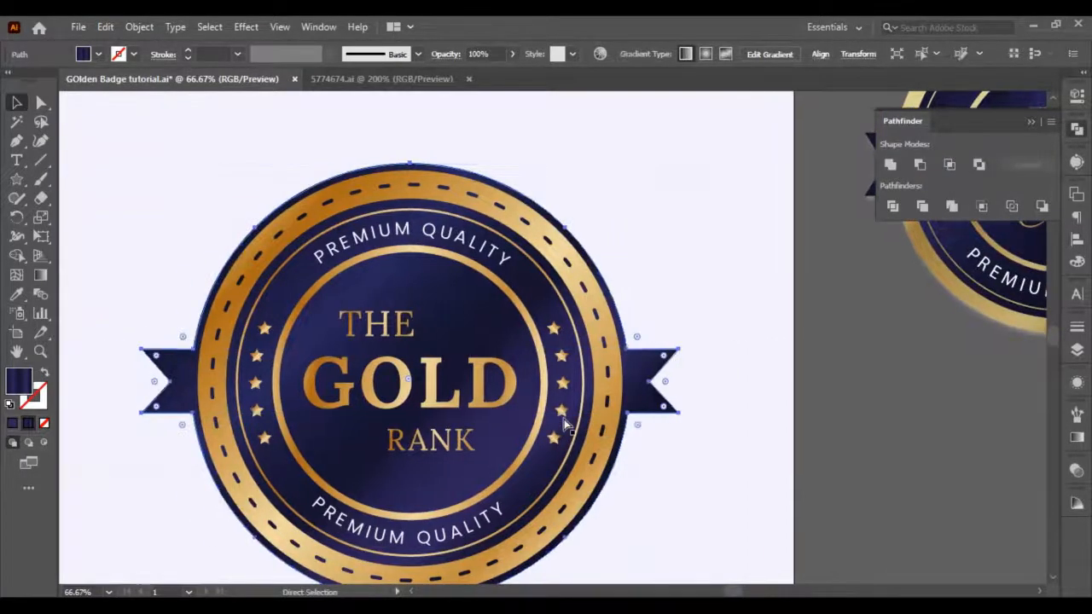
pyautogui.click(139, 27)
pyautogui.moveTo(265, 402)
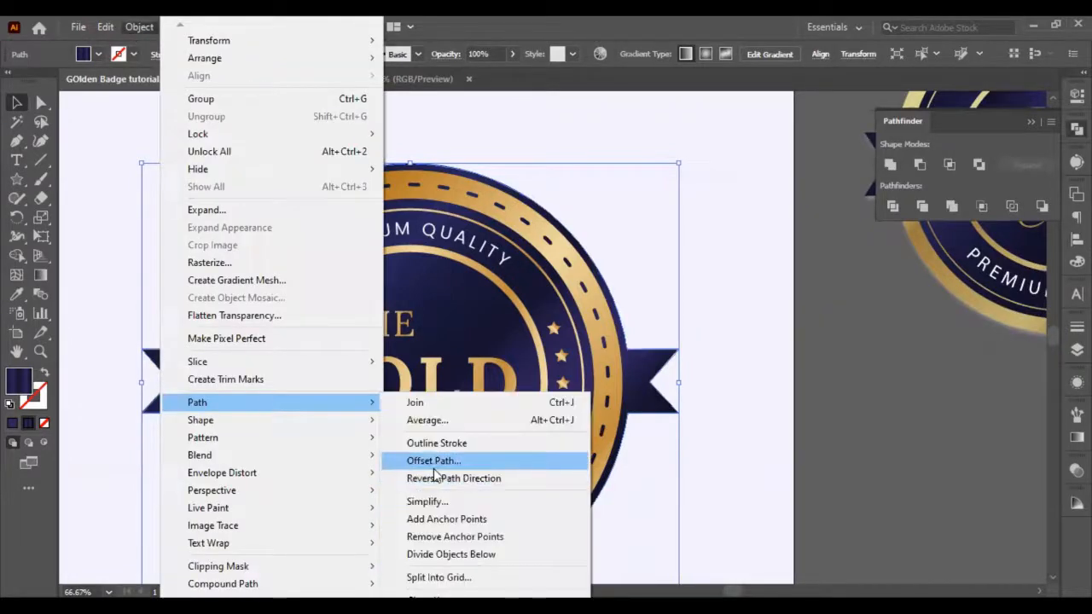
pyautogui.click(434, 465)
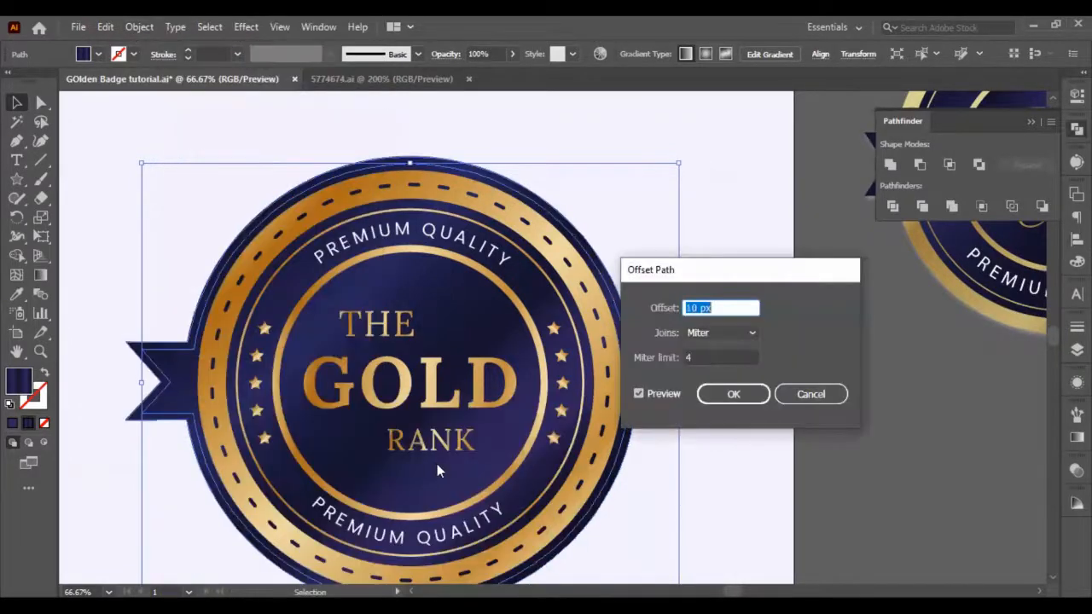
pyautogui.click(721, 399)
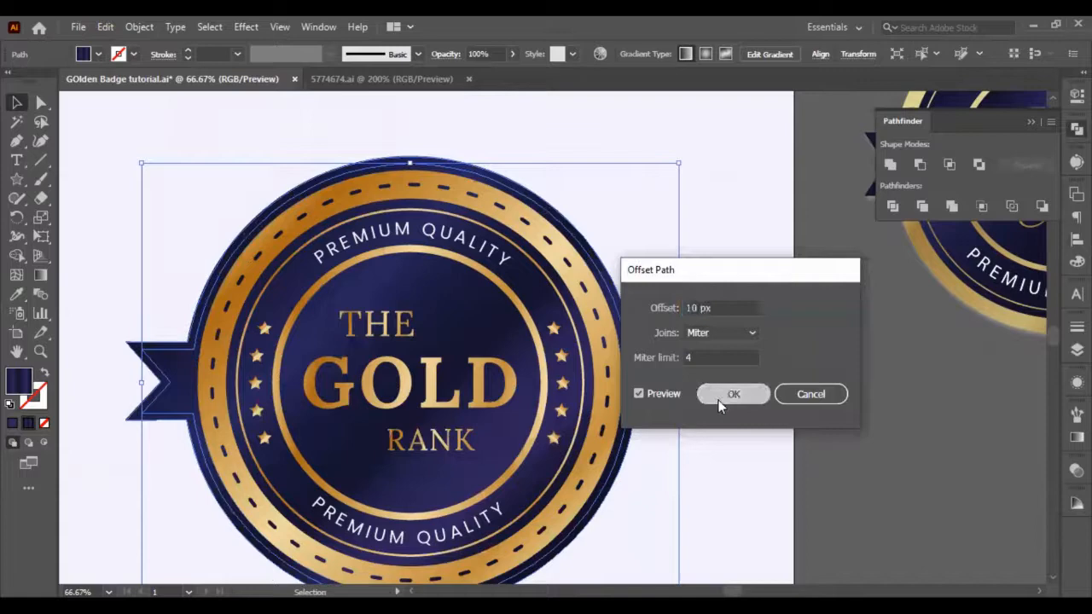
# Sample the inner ring's gold gradient onto the offset outline, swap it from stroke to fill, and deselect the shape
pyautogui.click(14, 296)
pyautogui.click(275, 343)
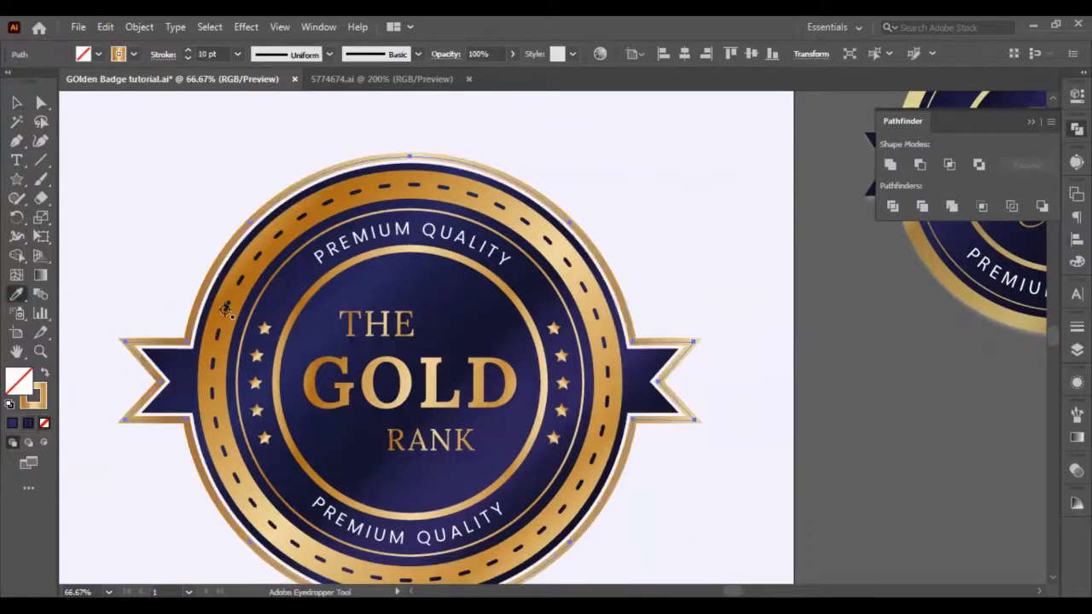
pyautogui.hotkey('shift', 'x')
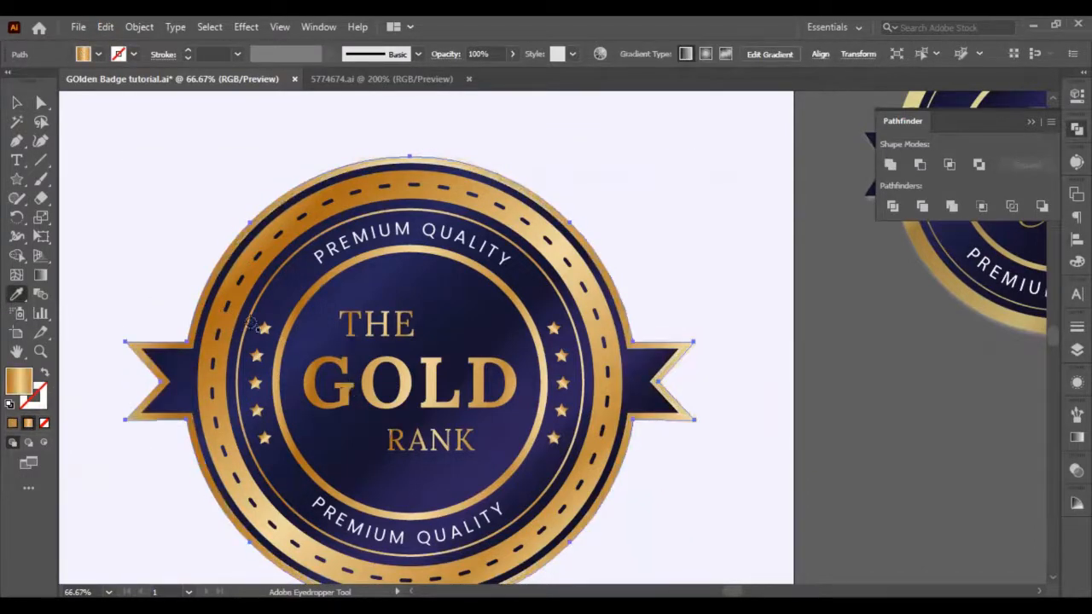
pyautogui.click(16, 103)
pyautogui.click(132, 178)
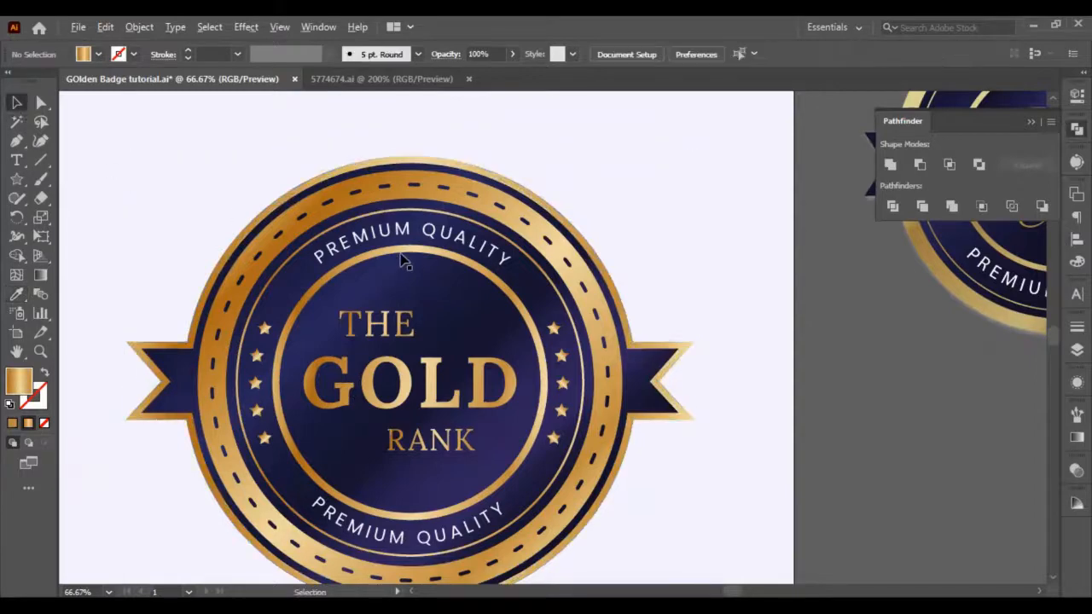
pyautogui.scroll(-1, 406, 256)
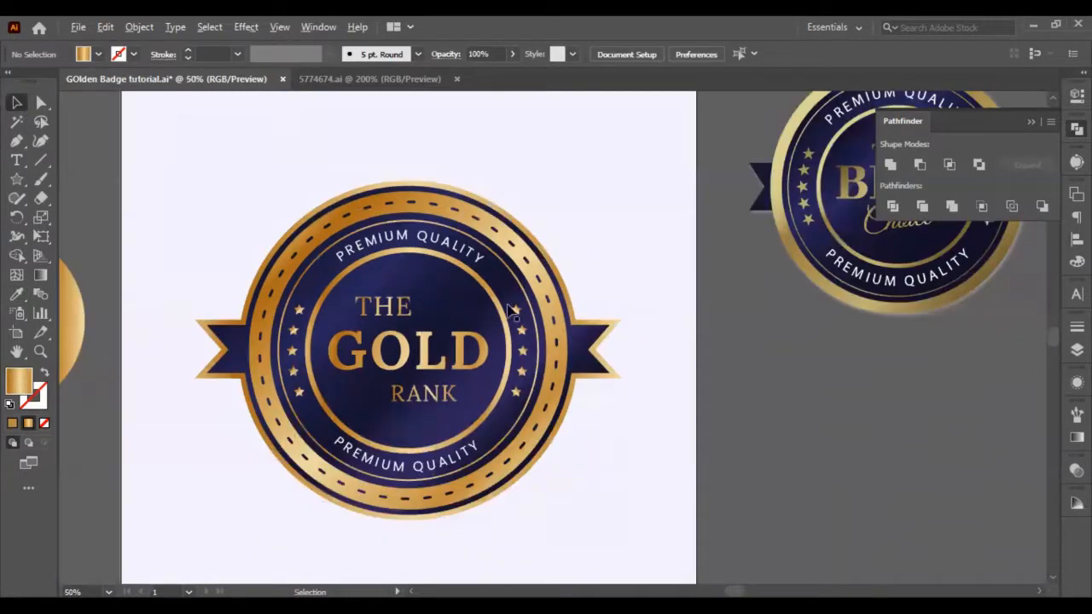
# Delete the gold offset outline behind the badge and ribbon, and deselect everything
pyautogui.click(616, 329)
pyautogui.press('Delete')
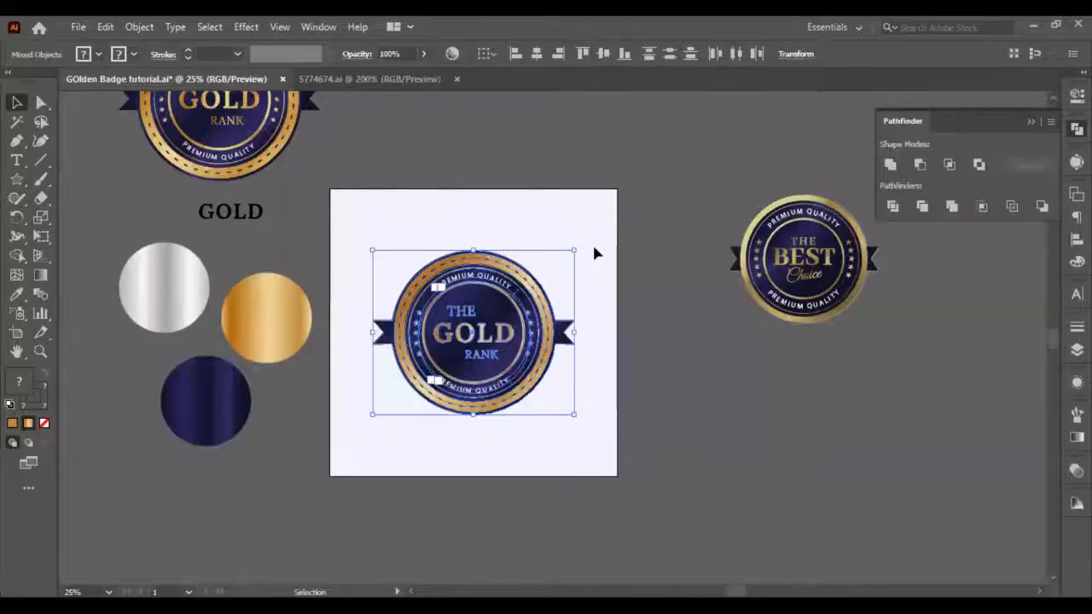
pyautogui.scroll(2, 491, 301)
pyautogui.click(685, 331)
pyautogui.scroll(-1, 685, 332)
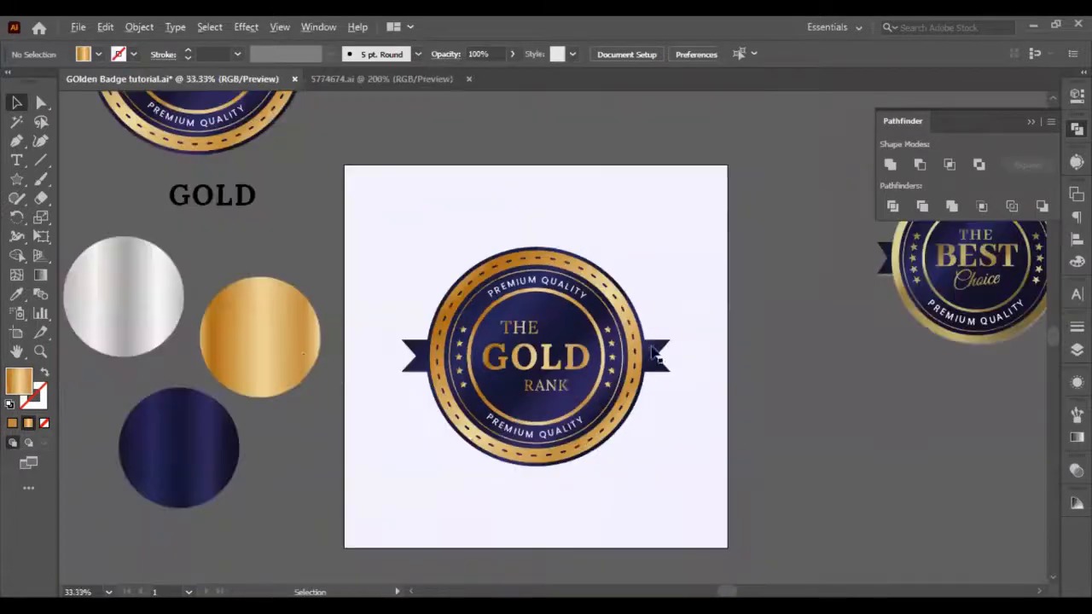
# Draw a gold-gradient rectangle about 477 by 646 px over the badge on the artboard
pyautogui.scroll(1, 384, 396)
pyautogui.scroll(1, 384, 401)
pyautogui.hscroll(-1, 91, 254)
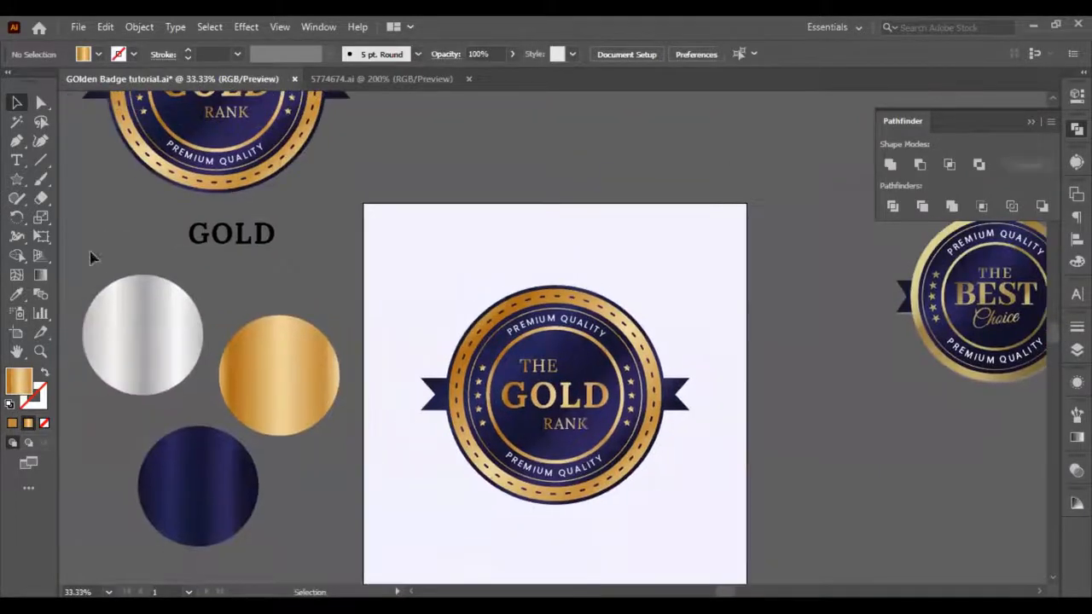
pyautogui.click(13, 182)
pyautogui.press('m')
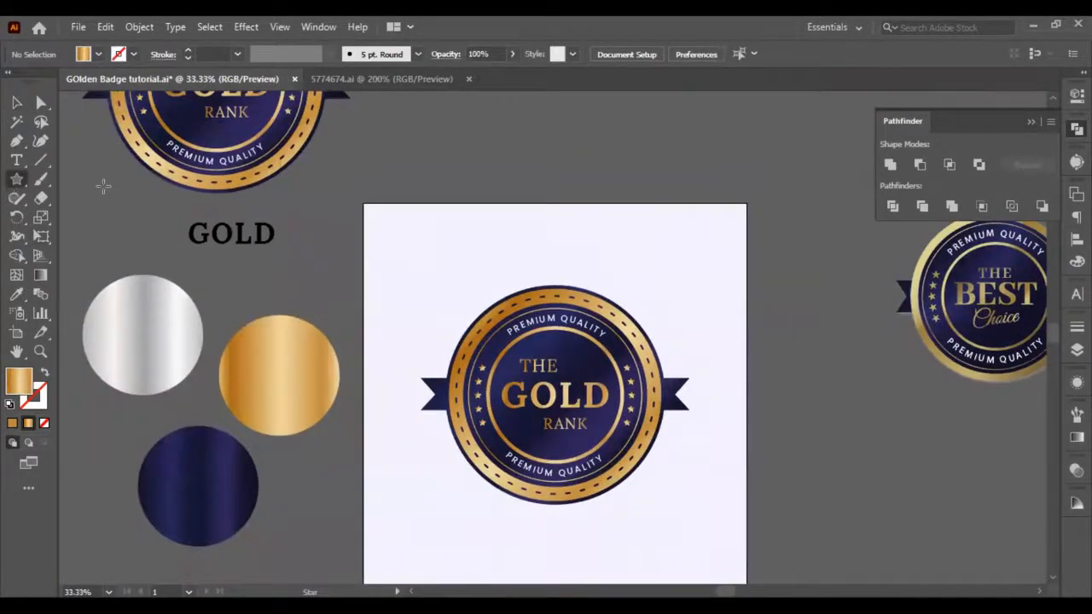
pyautogui.moveTo(397, 214); pyautogui.dragTo(568, 444)
pyautogui.click(1076, 97)
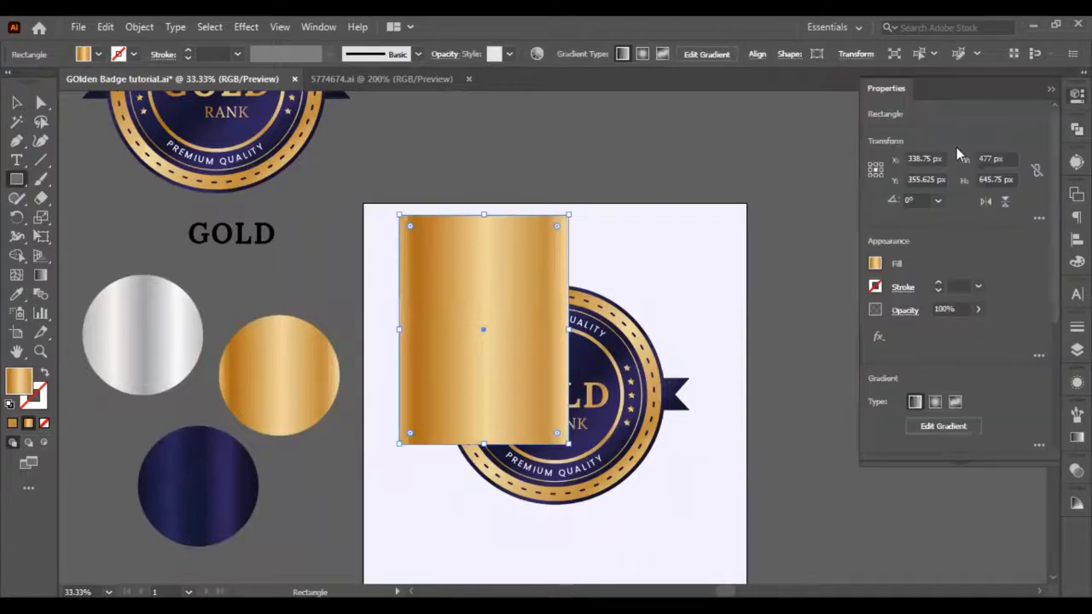
# Set the gold rectangle's width and height to 1080 px each
pyautogui.doubleClick(987, 158)
pyautogui.write('1080')
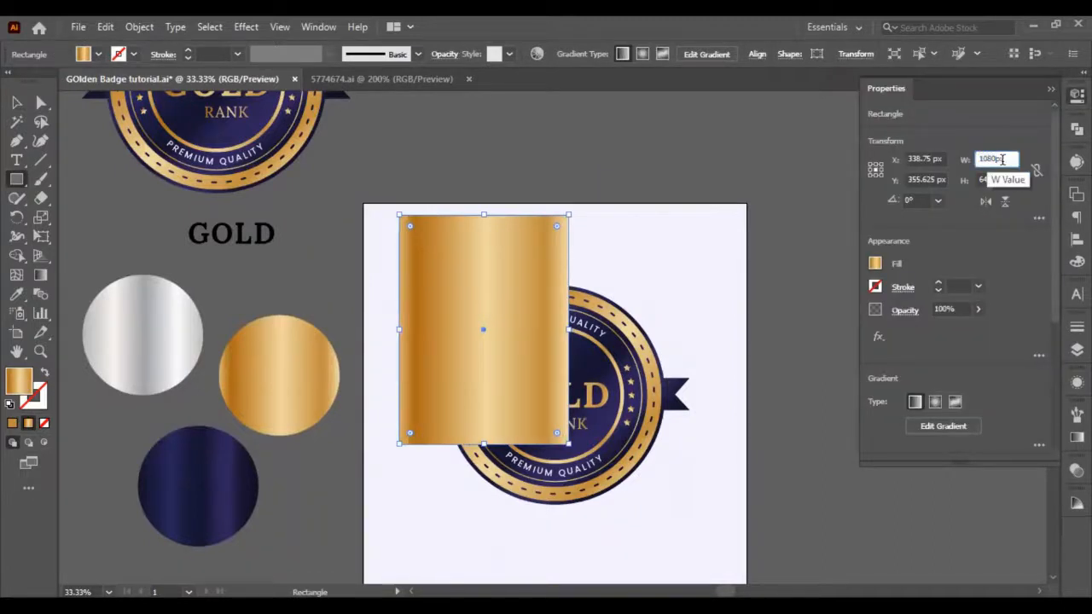
pyautogui.press('Return')
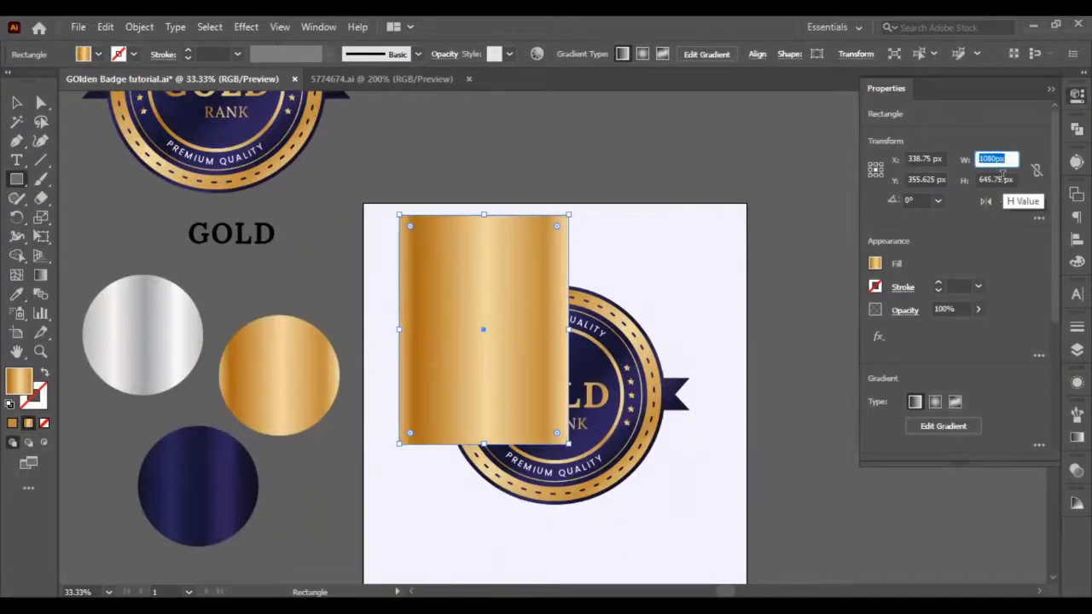
pyautogui.doubleClick(993, 179)
pyautogui.write('1080')
pyautogui.press('Return')
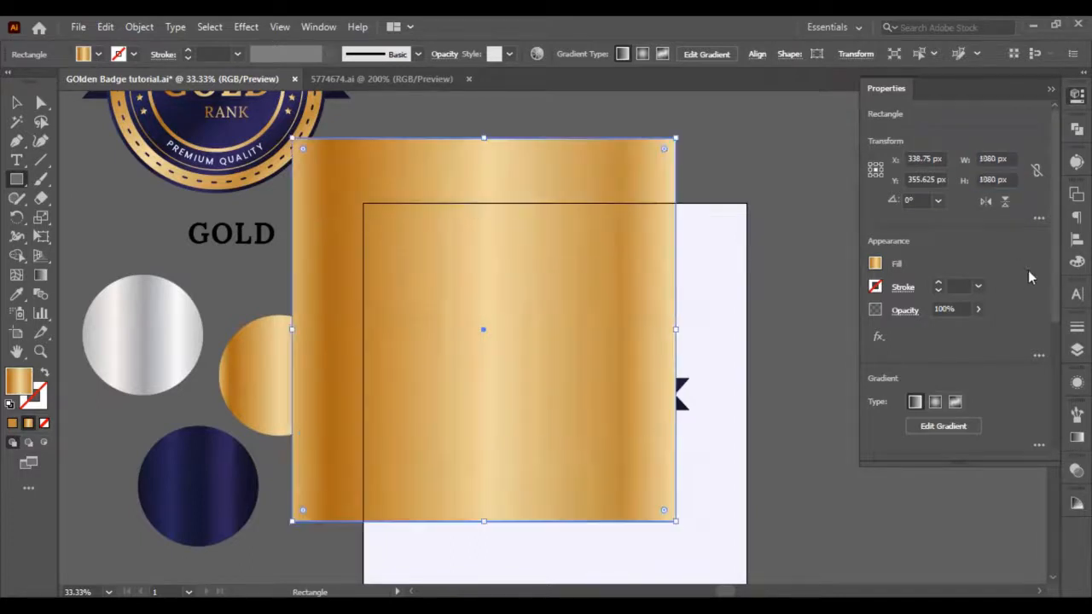
# Centre the gold square horizontally and vertically on the artboard
pyautogui.hotkey('shift', 'F7')
pyautogui.click(919, 230)
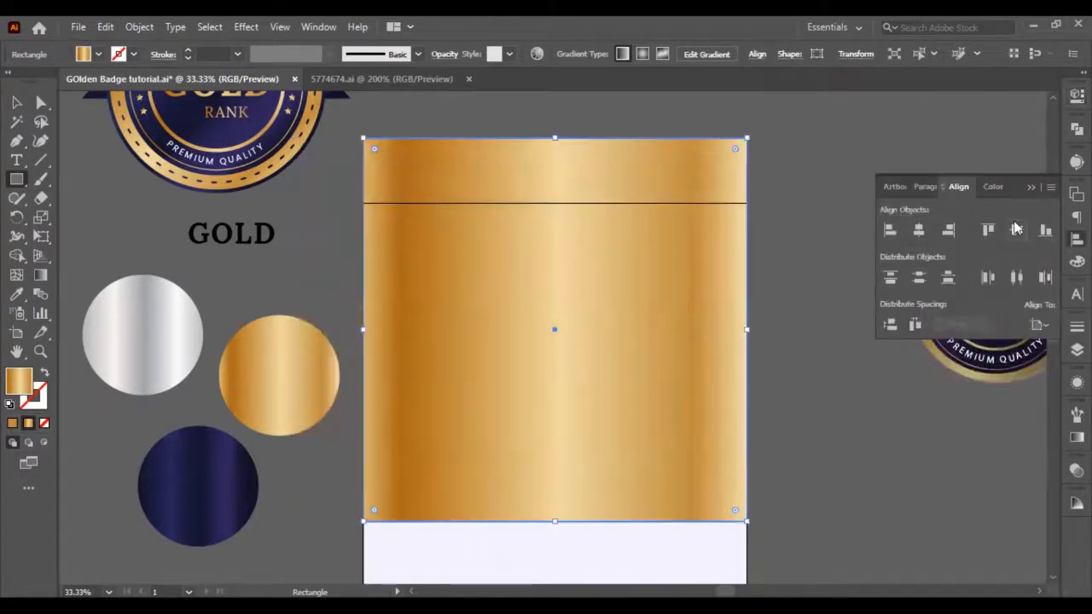
pyautogui.click(1017, 230)
# Place the gold square behind the badge but one level above the pale background, and deselect it
pyautogui.hotkey('ctrl', 'shift', '[')
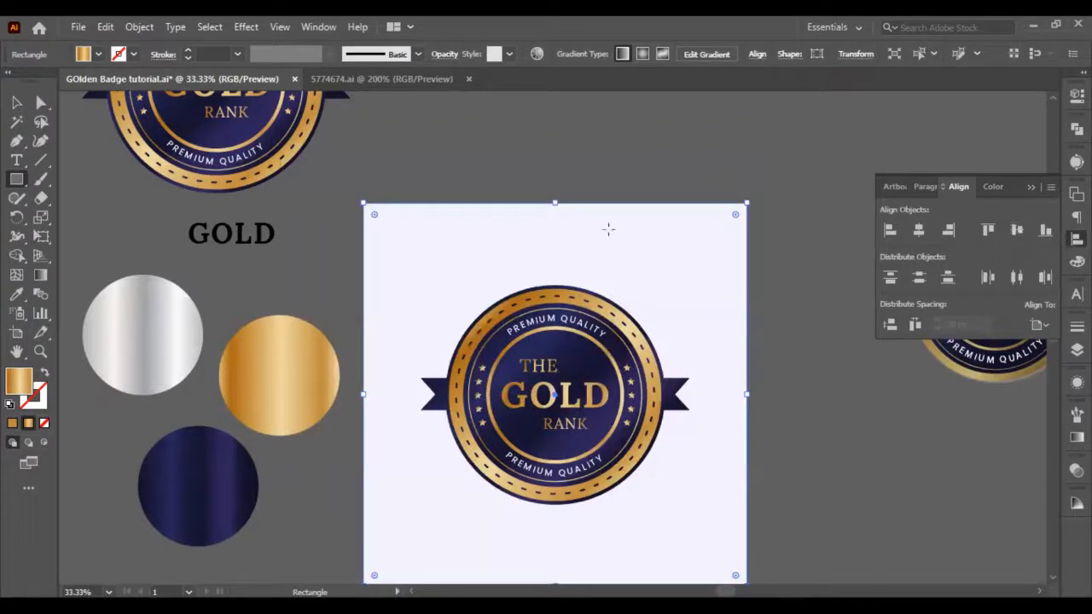
pyautogui.hotkey('ctrl', ']')
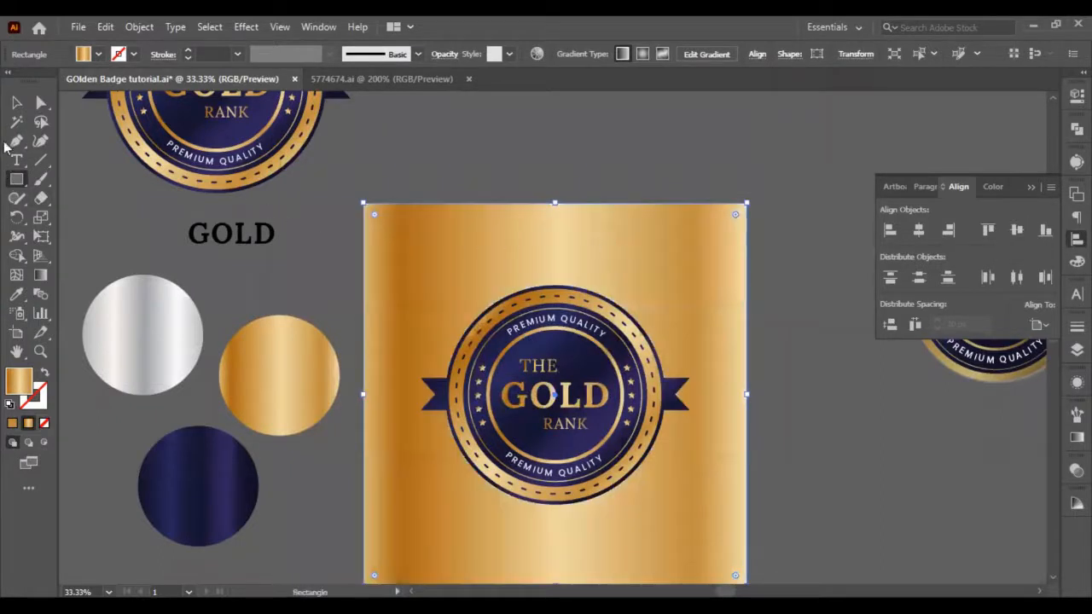
pyautogui.click(851, 342)
pyautogui.scroll(-1, 723, 373)
pyautogui.hscroll(1, 724, 372)
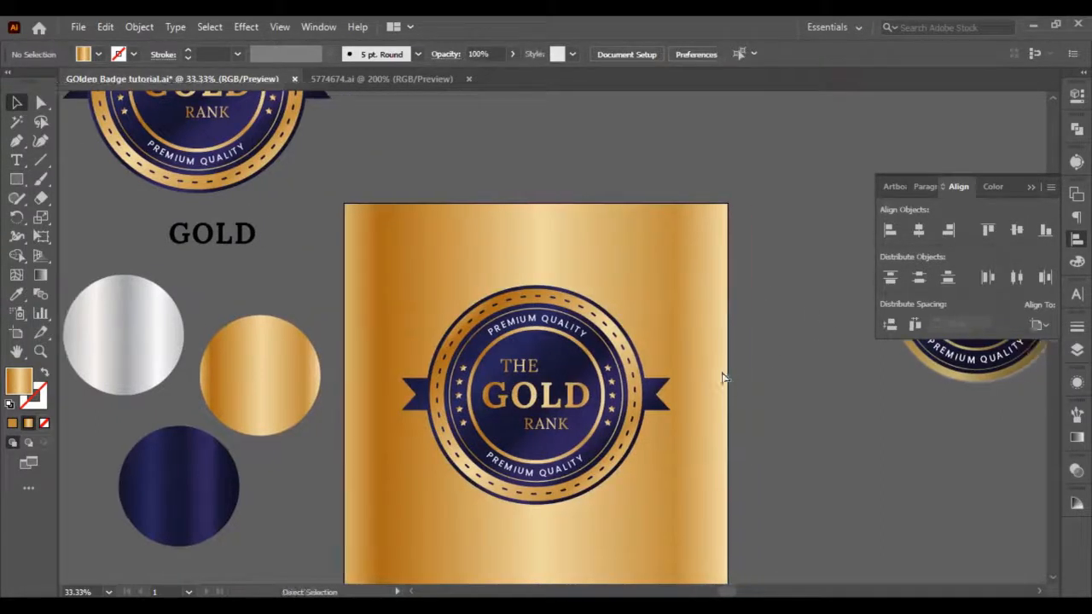
pyautogui.hotkey('ctrl', '=')
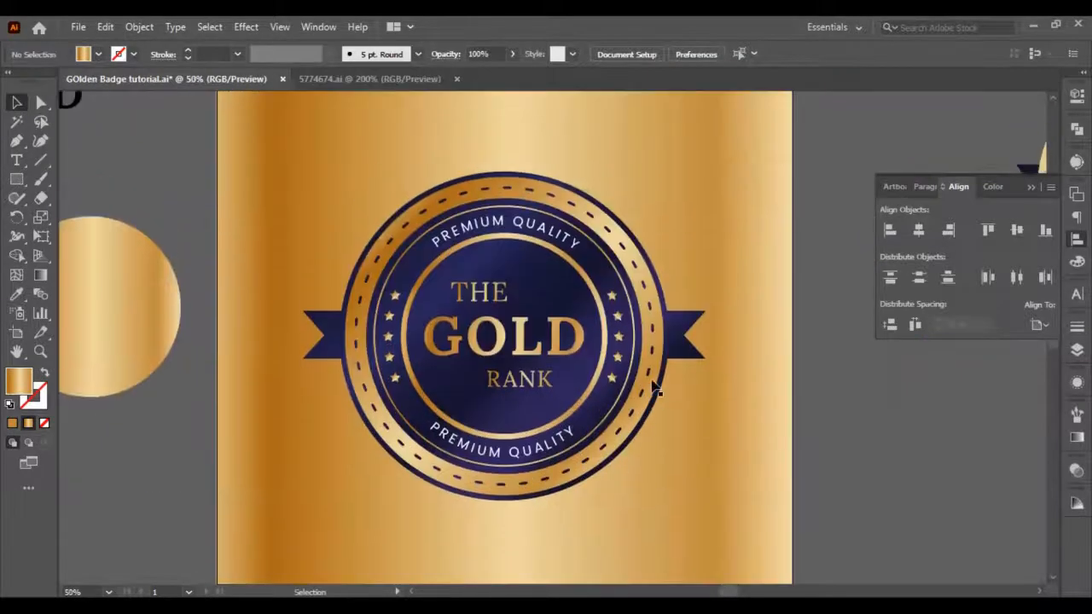